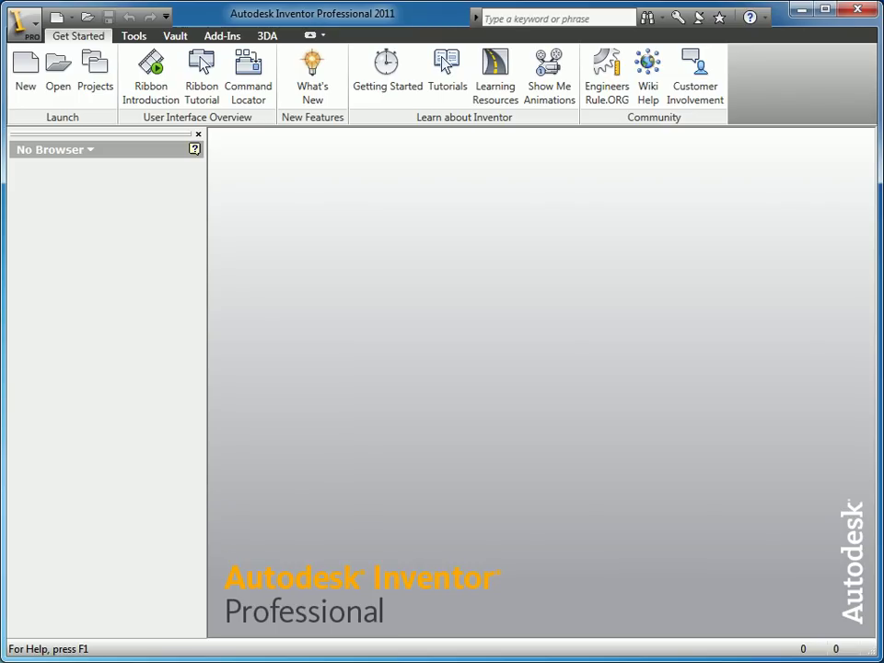
# Open the content library configuration for the ME Training project and review its list of libraries
pyautogui.click(99, 83)
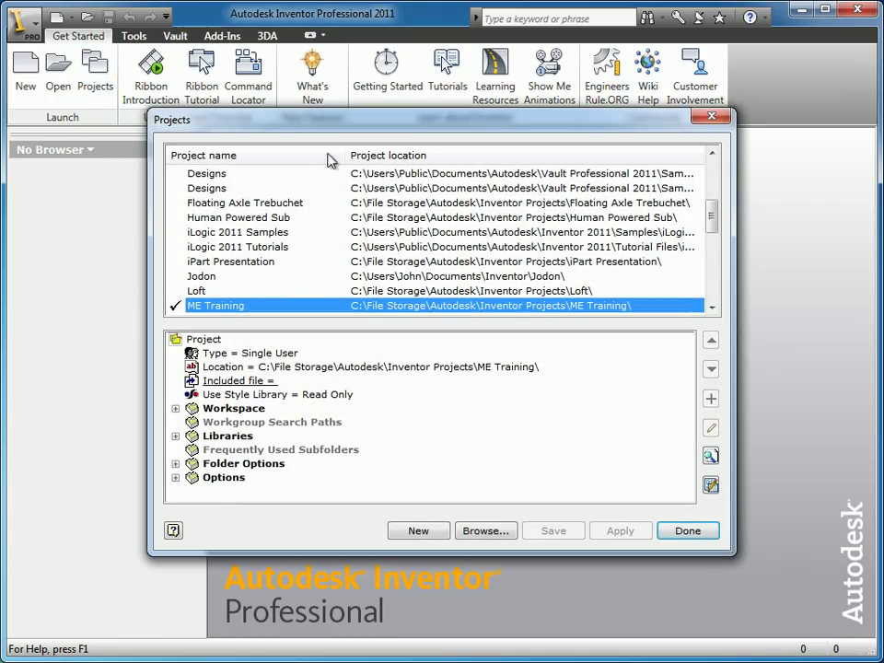
pyautogui.moveTo(294, 126); pyautogui.dragTo(255, 106)
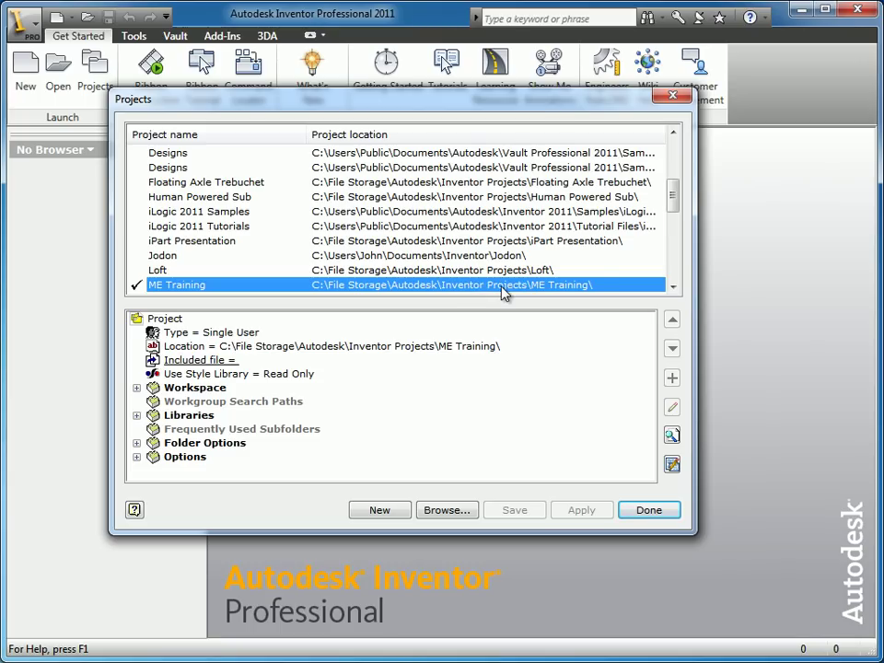
pyautogui.click(671, 465)
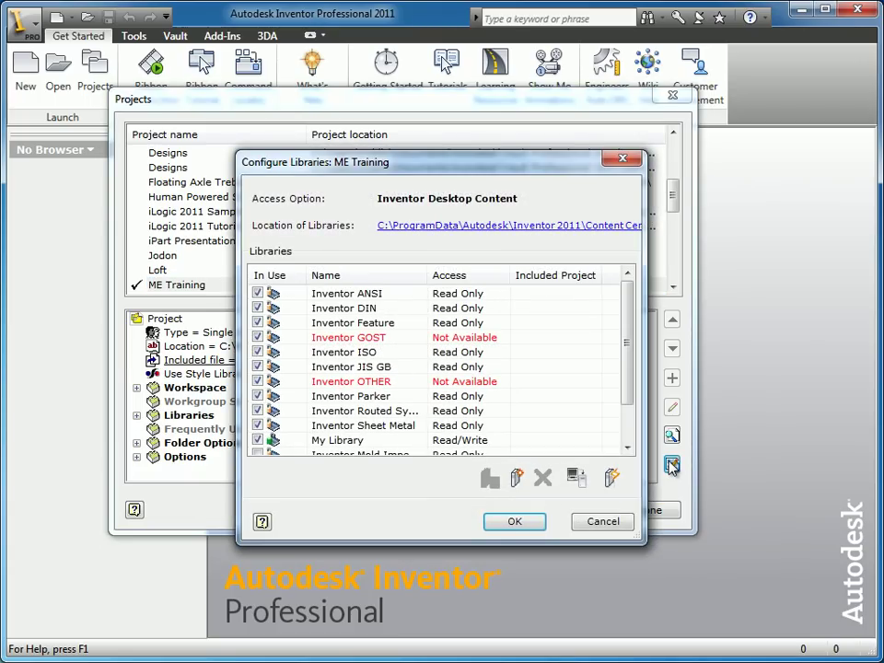
pyautogui.moveTo(346, 162); pyautogui.dragTo(328, 112)
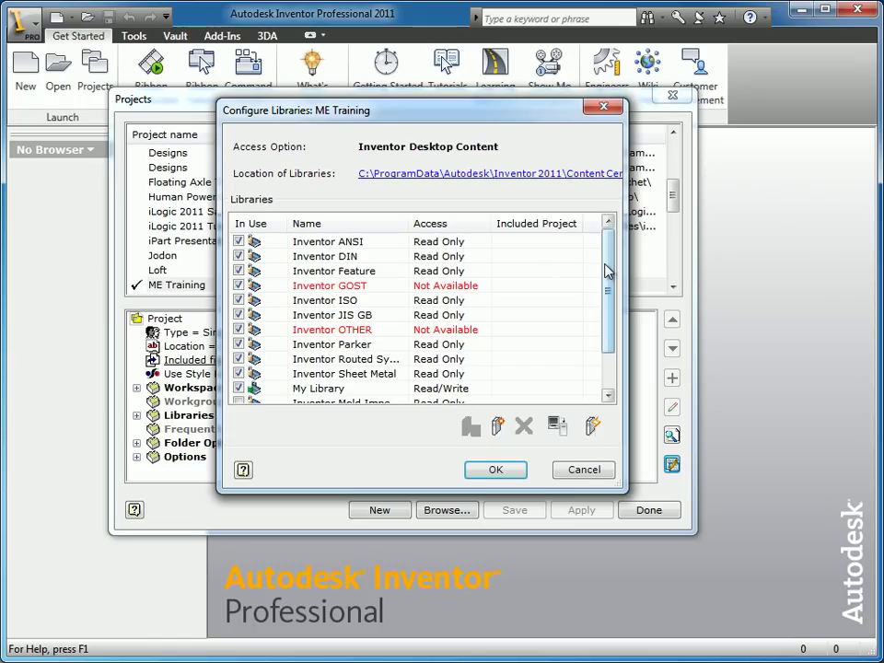
pyautogui.moveTo(609, 273); pyautogui.dragTo(610, 324)
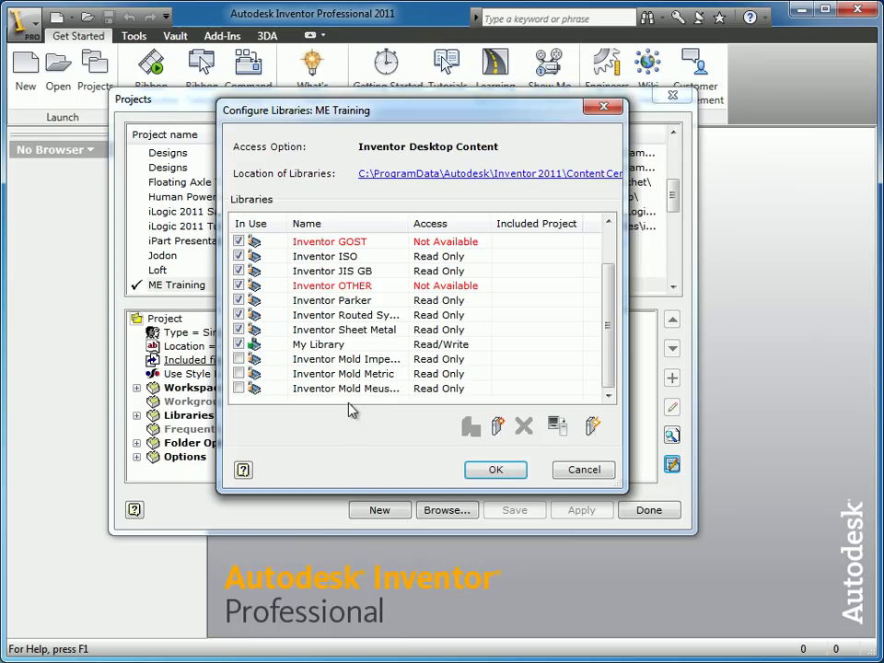
# Create a new content library with First Robotics as both its display name and file name
pyautogui.click(499, 429)
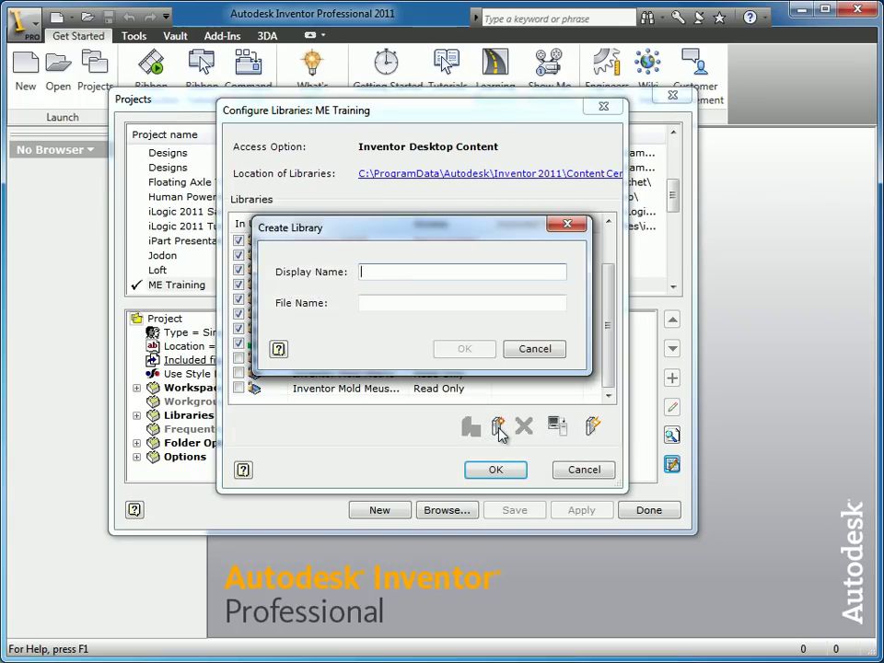
pyautogui.write('Firs')
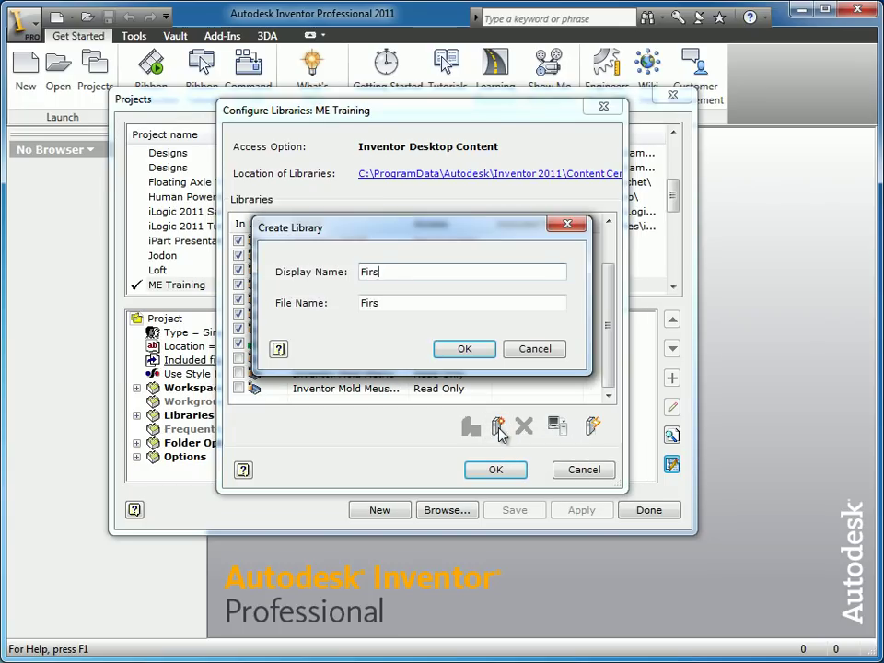
pyautogui.write('t Robotics')
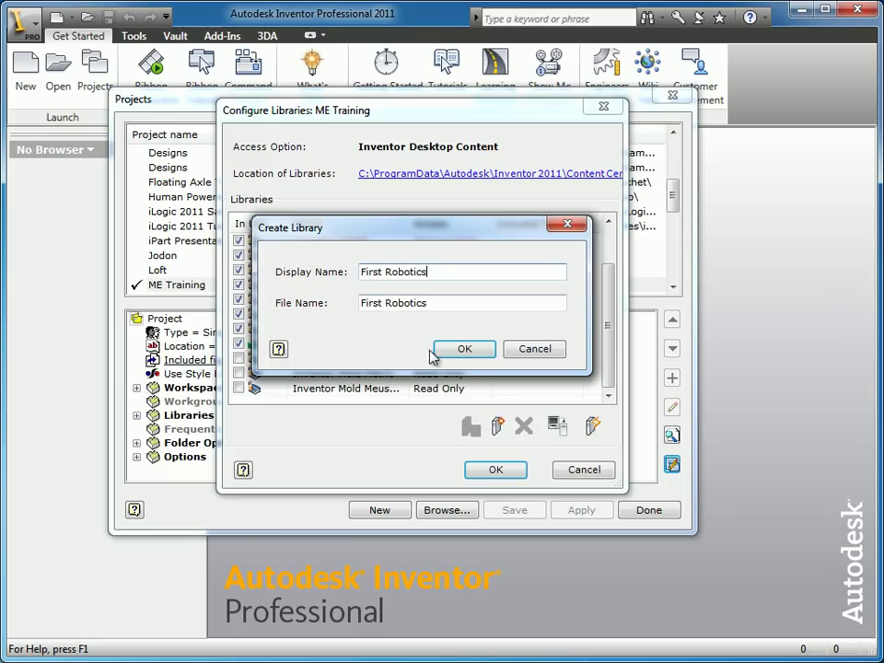
pyautogui.click(458, 356)
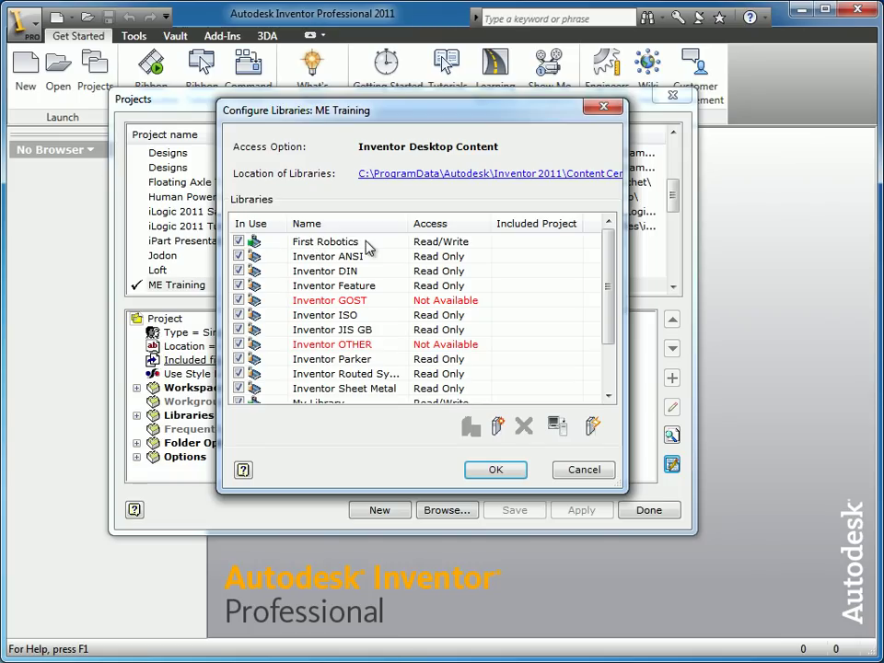
# Accept the library configuration and save the changes to the ME Training project, closing the project settings
pyautogui.click(494, 470)
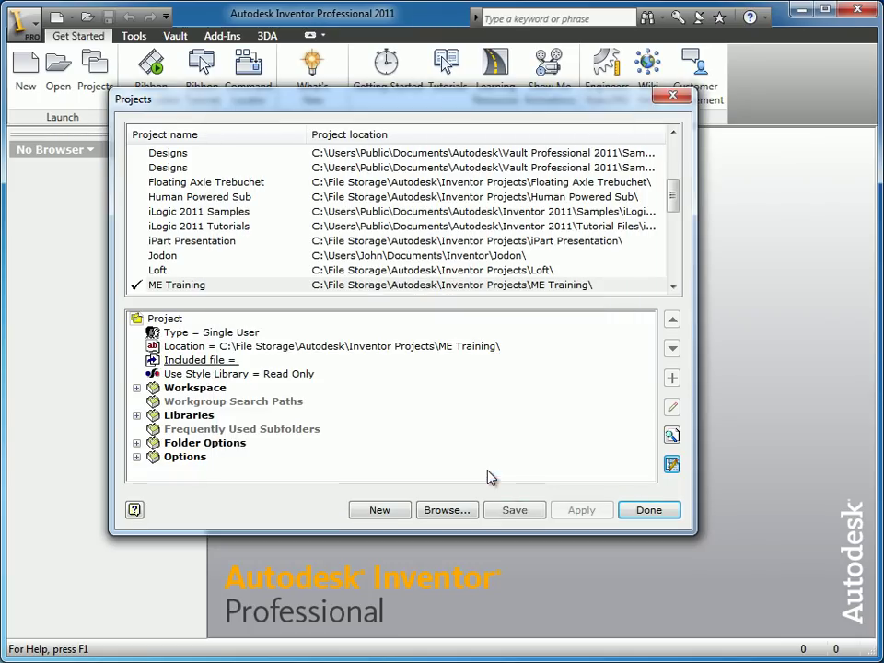
pyautogui.click(650, 511)
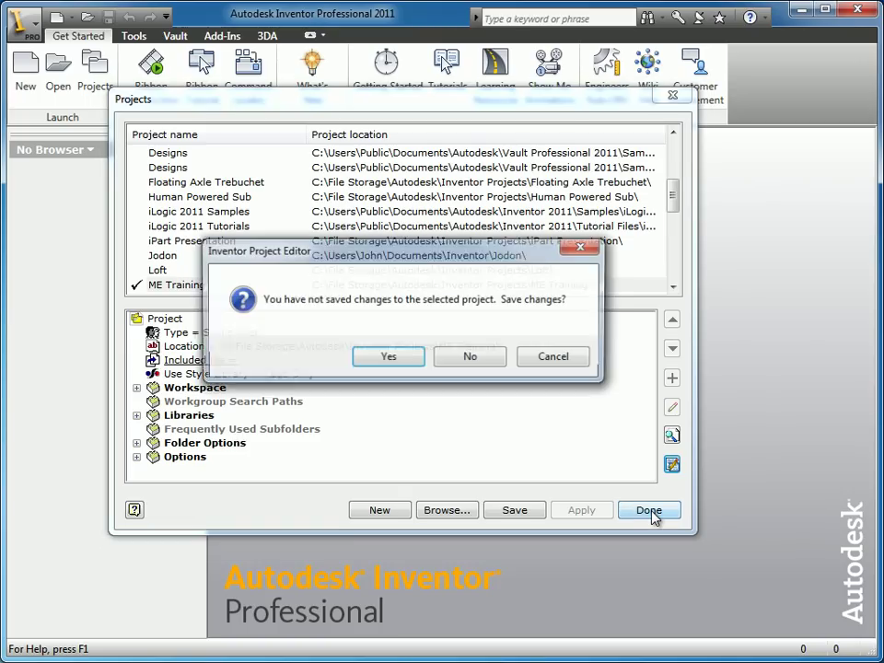
pyautogui.click(392, 360)
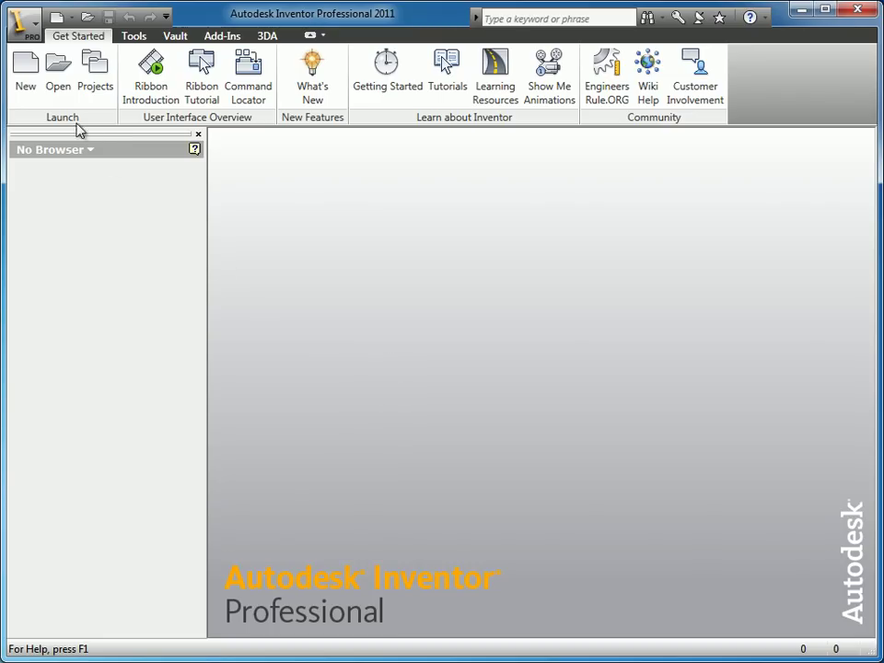
# Create a new part file from the Standard.ipt template
pyautogui.click(31, 80)
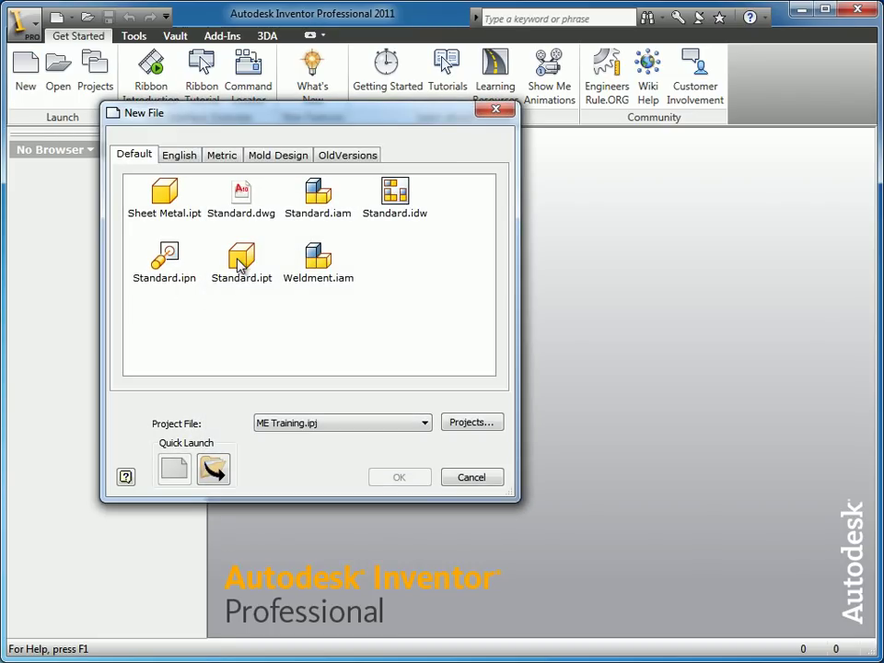
pyautogui.click(241, 267)
pyautogui.doubleClick(241, 267)
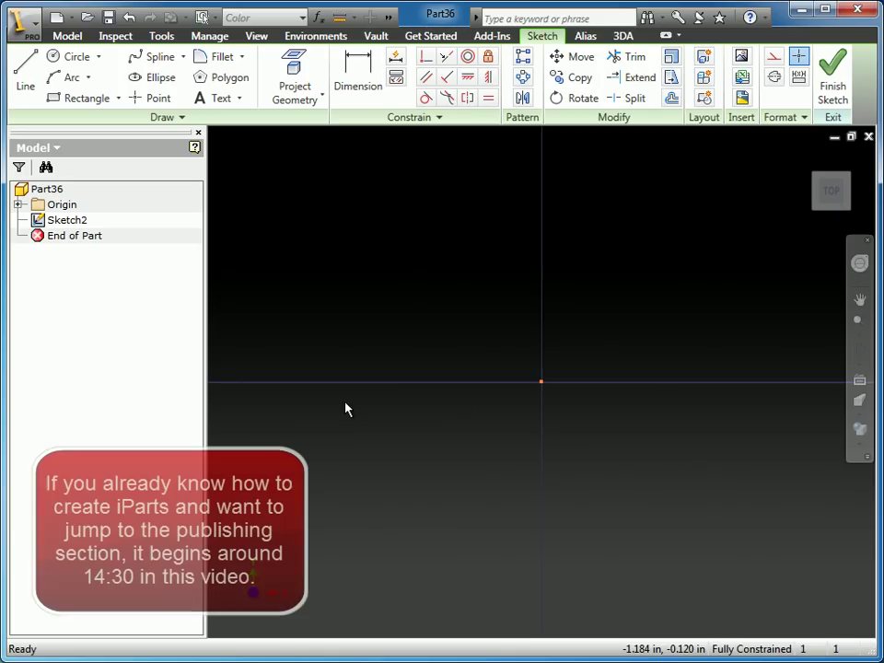
# Sketch a horizontal base line 3 in long, starting at the origin and running in the positive X direction
pyautogui.moveTo(668, 342)
pyautogui.mouseDown(button='middle')
pyautogui.moveTo(494, 474)
pyautogui.moveTo(423, 565)
pyautogui.moveTo(435, 609)
pyautogui.mouseUp(button='middle')
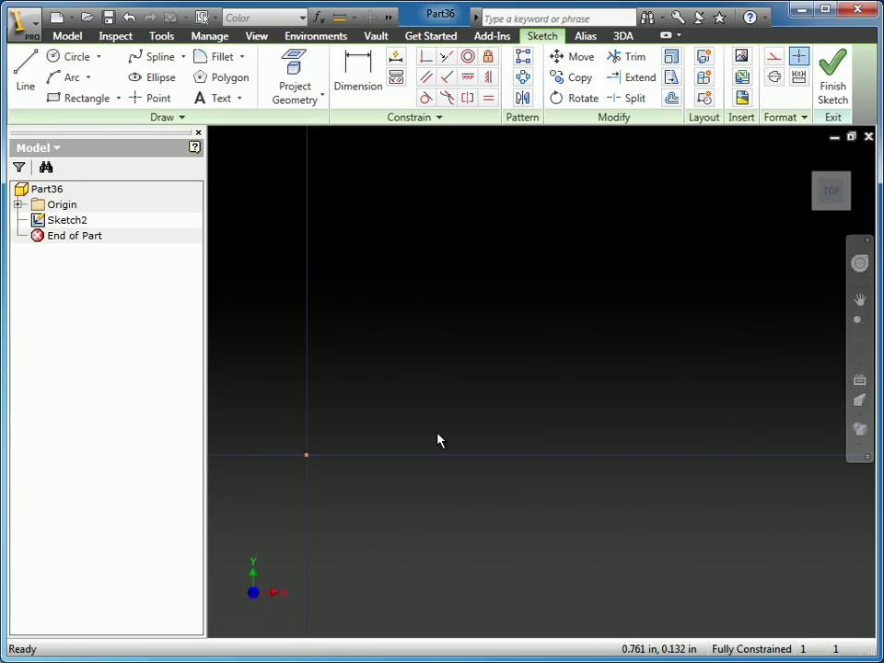
pyautogui.moveTo(418, 343); pyautogui.dragTo(406, 369, button='middle')
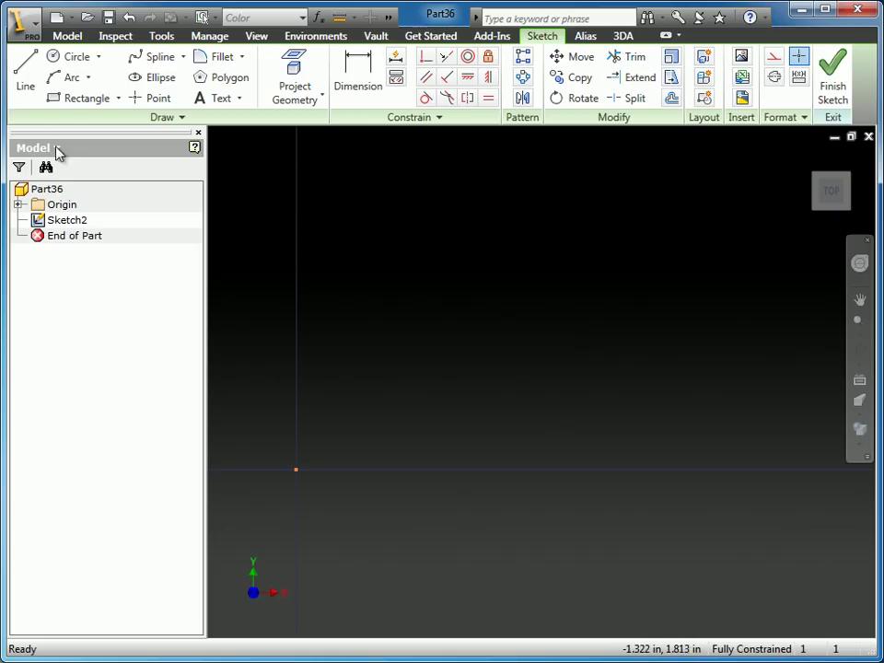
pyautogui.click(26, 74)
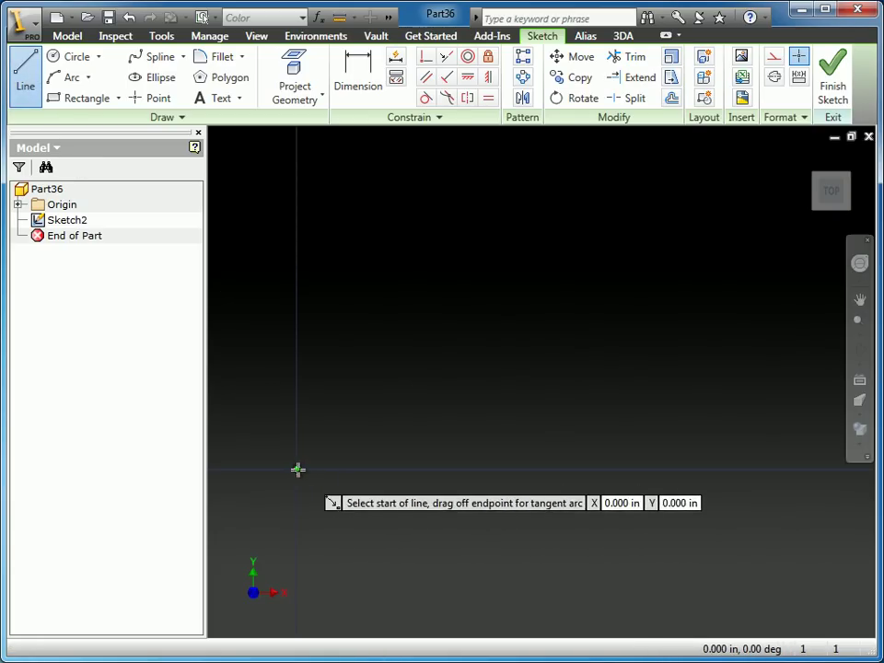
pyautogui.click(297, 470)
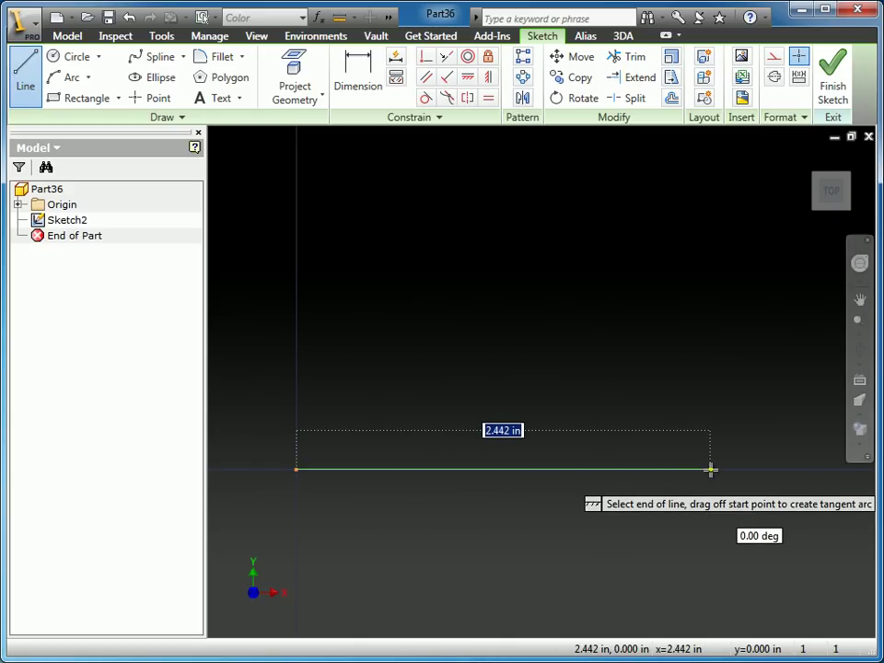
pyautogui.write('3')
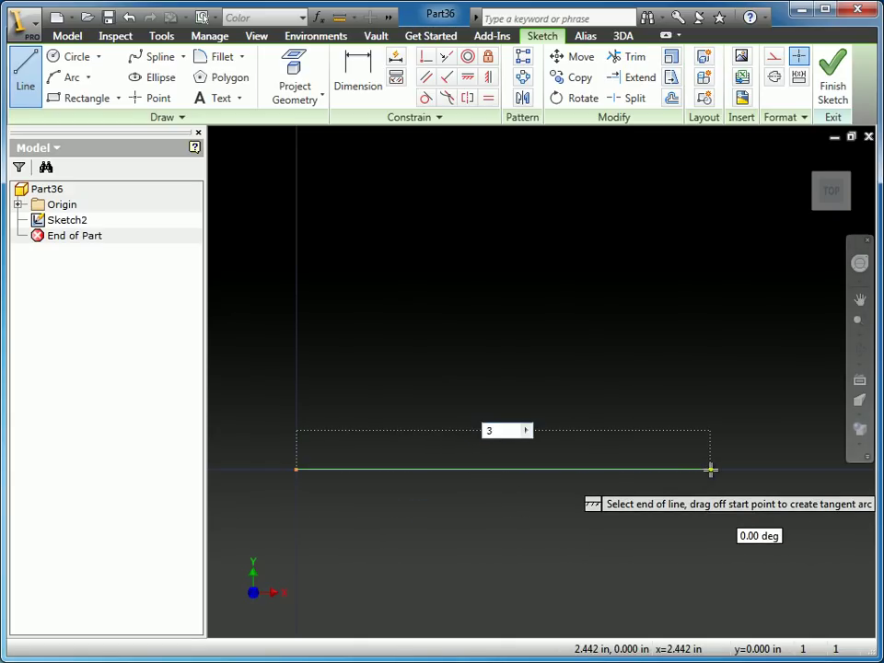
pyautogui.press('Tab')
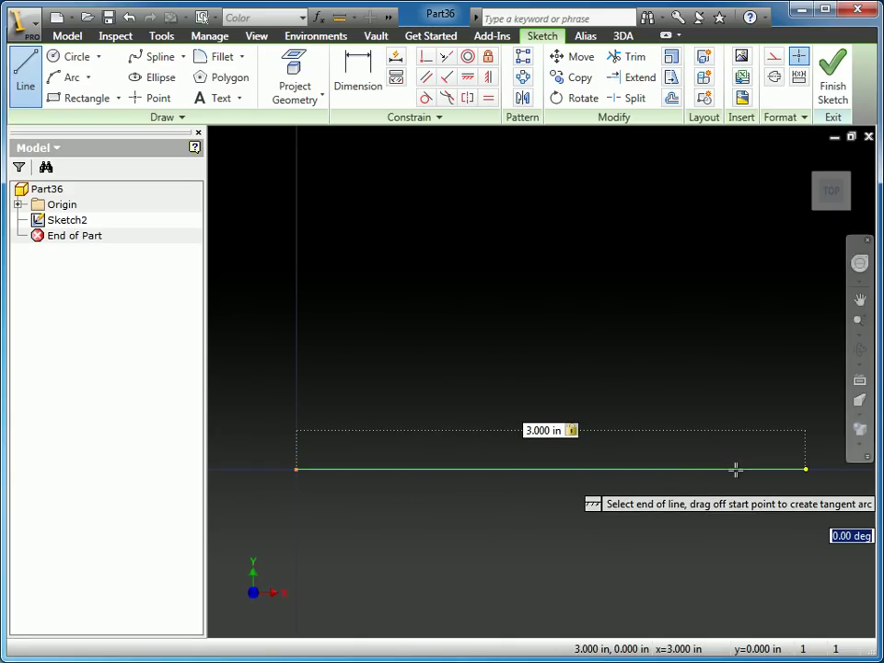
pyautogui.click(737, 470)
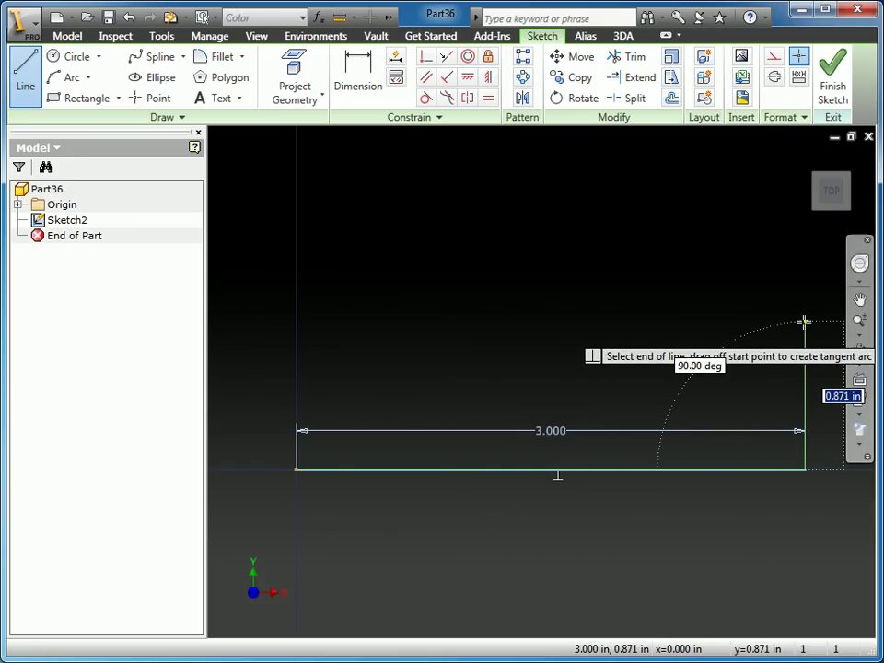
# Draw a vertical line about 0.92 in long upward from the right end of the base line and end the Line command
pyautogui.write('1.41')
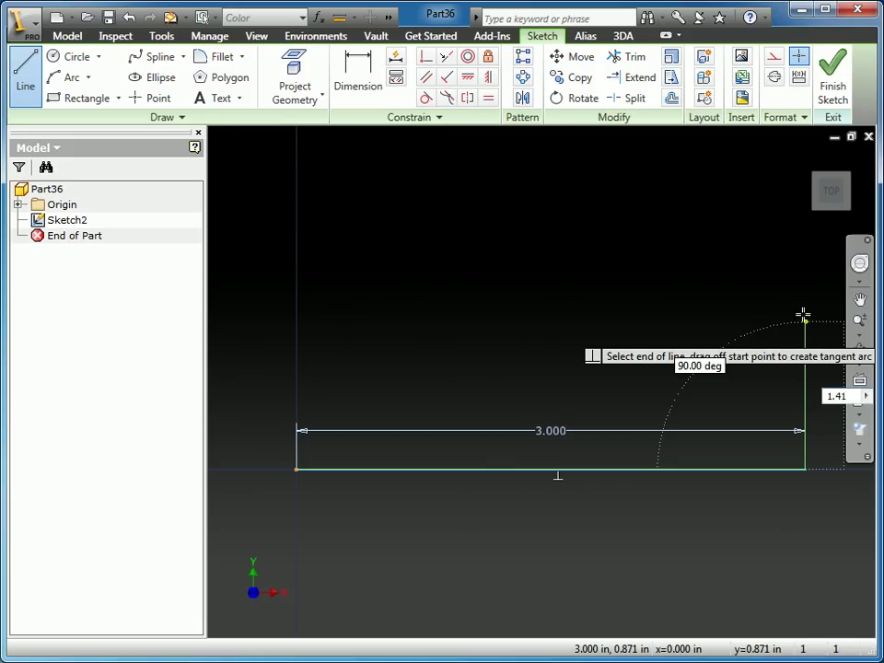
pyautogui.click(806, 314)
pyautogui.rightClick(729, 314)
pyautogui.click(738, 323)
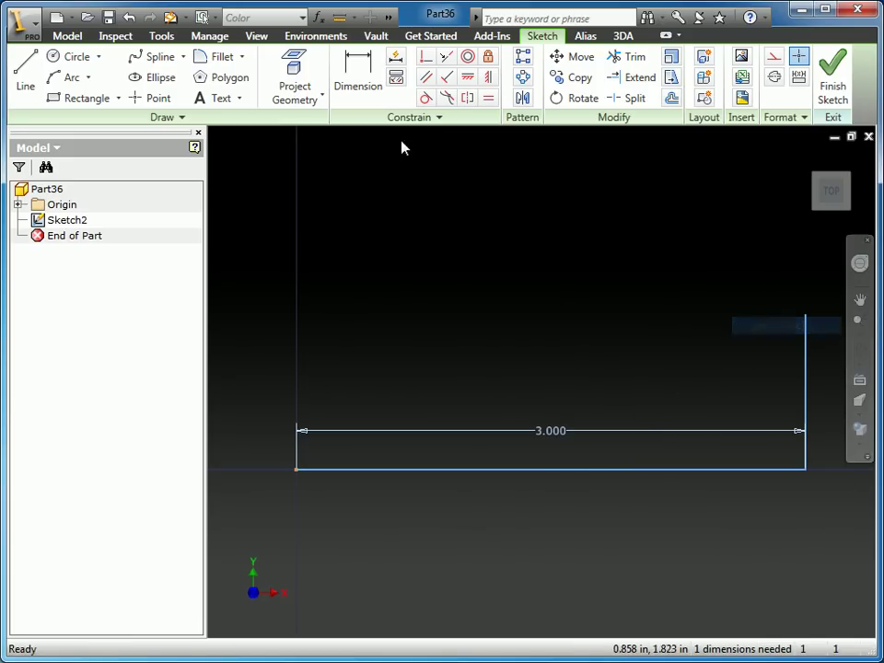
# Draw a vertical line about 0.92 in long upward from the origin, level with the top of the opposite side
pyautogui.click(25, 83)
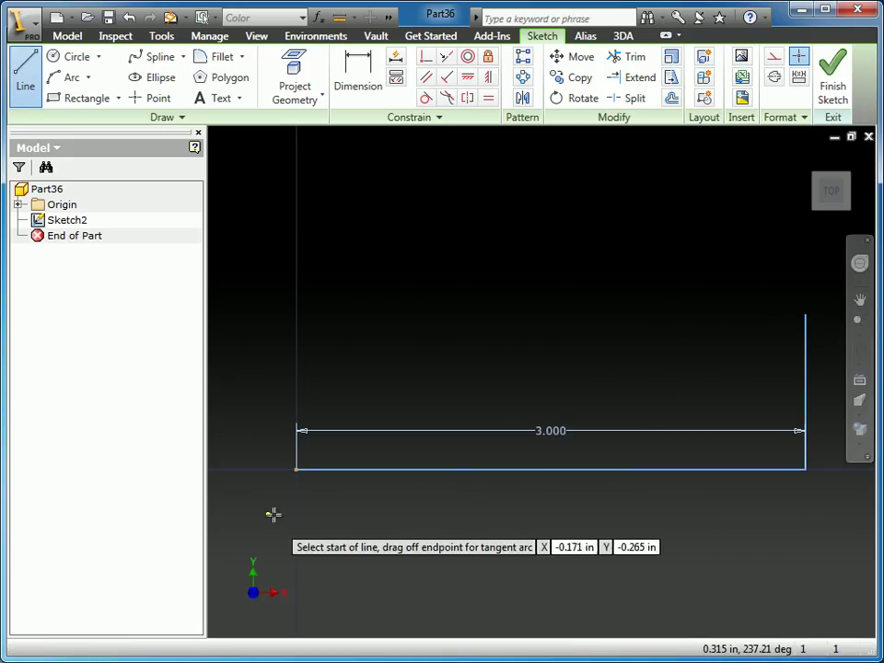
pyautogui.click(295, 468)
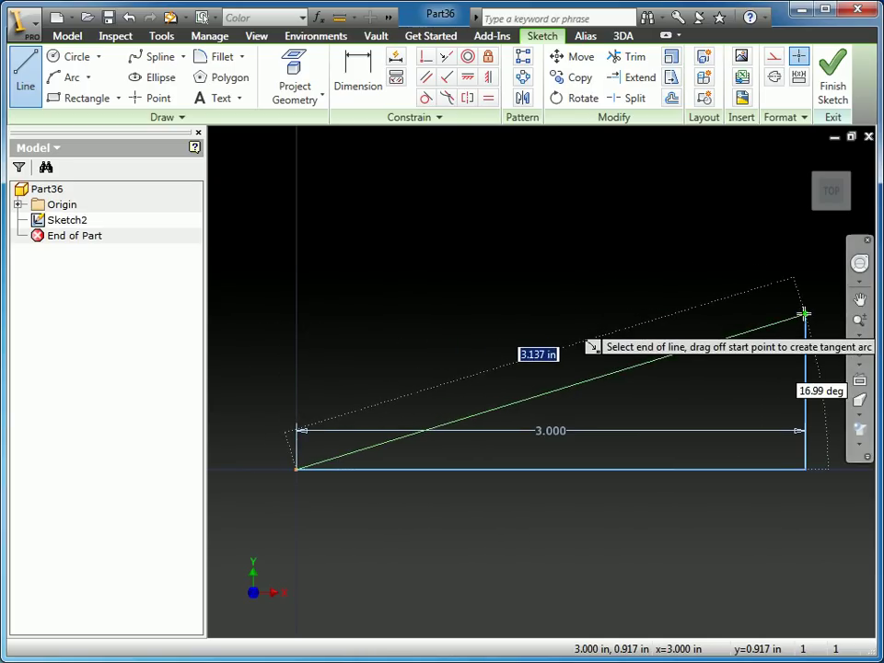
pyautogui.click(296, 313)
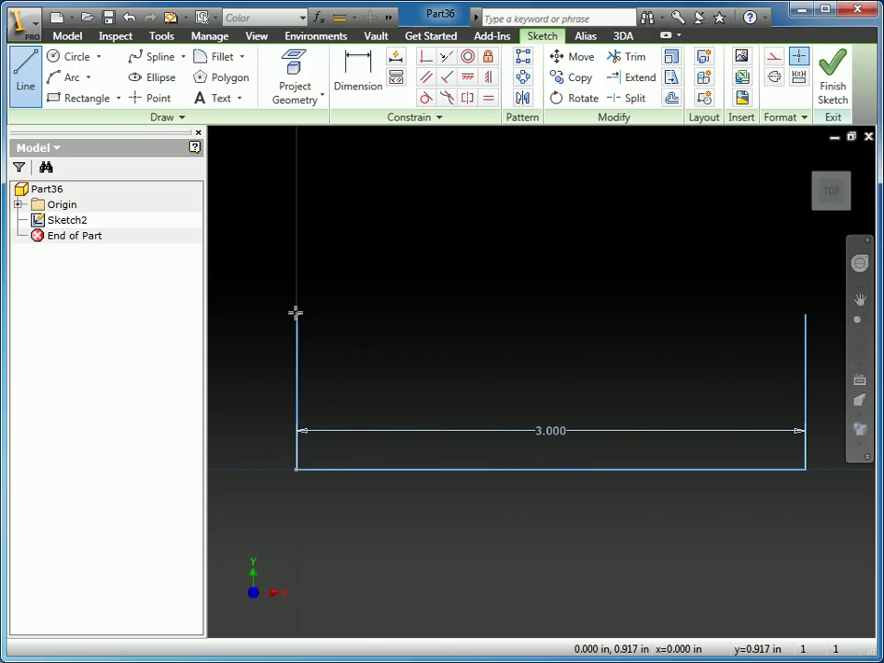
# Close the profile's top with two short flats and a sloped-sided notch whose floor is about 1.91 in long and 0.28 in above the base
pyautogui.click(343, 313)
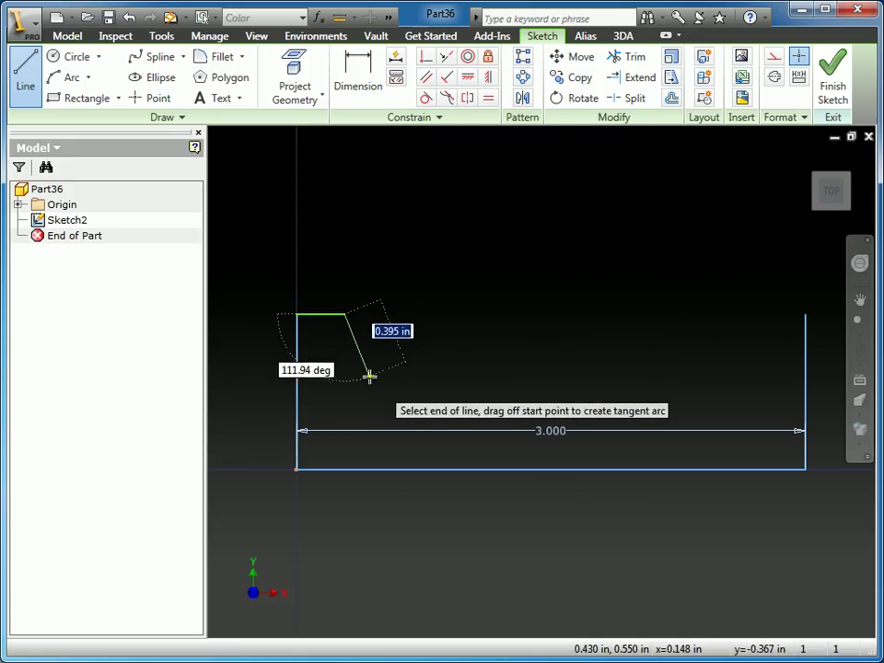
pyautogui.click(388, 421)
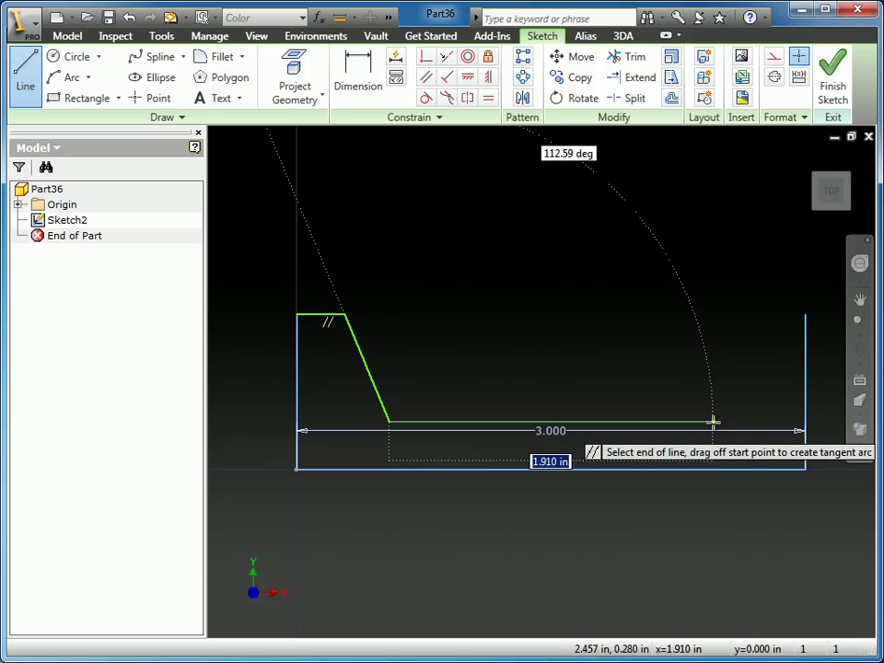
pyautogui.click(714, 421)
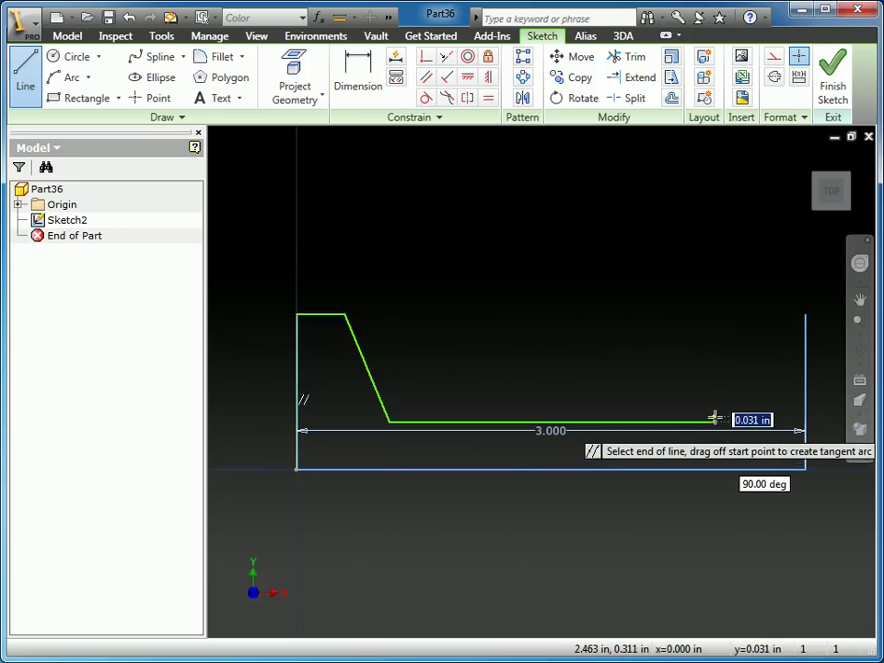
pyautogui.click(760, 315)
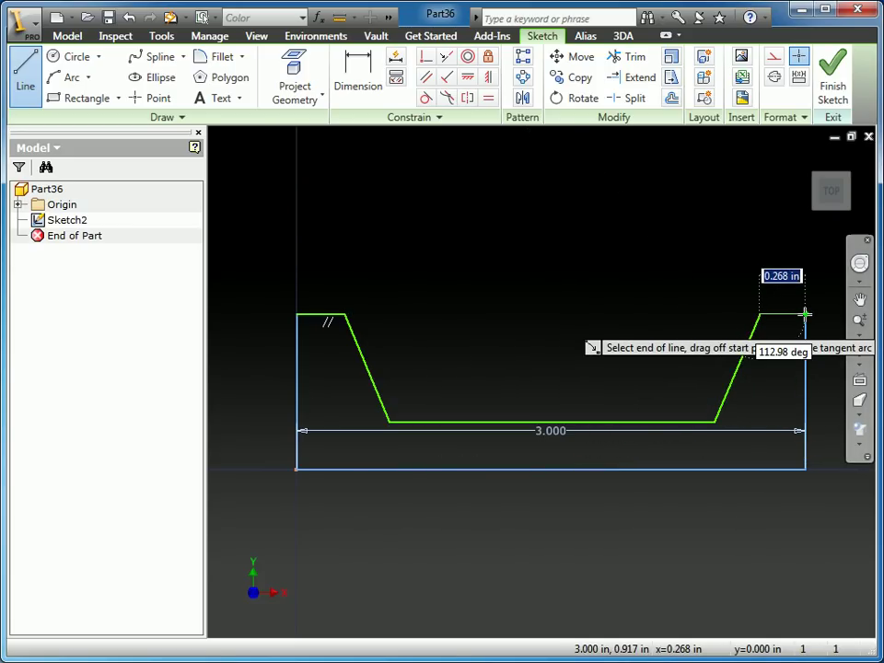
pyautogui.click(805, 314)
pyautogui.rightClick(704, 250)
pyautogui.click(728, 260)
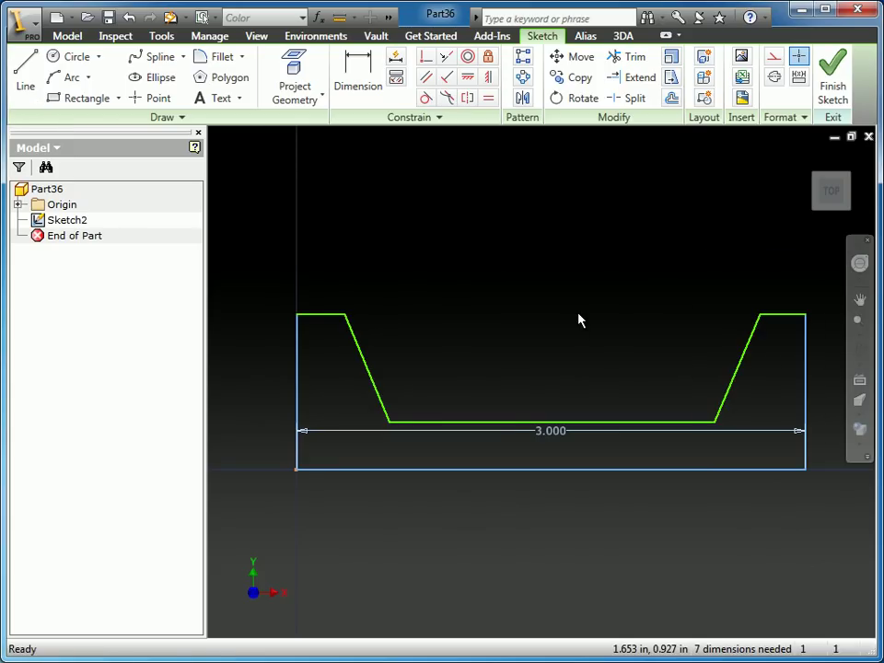
# Dimension the profile's right vertical side, set its height to 1.41 in, and end the Dimension command
pyautogui.moveTo(579, 320); pyautogui.dragTo(513, 304, button='middle')
pyautogui.press('d')
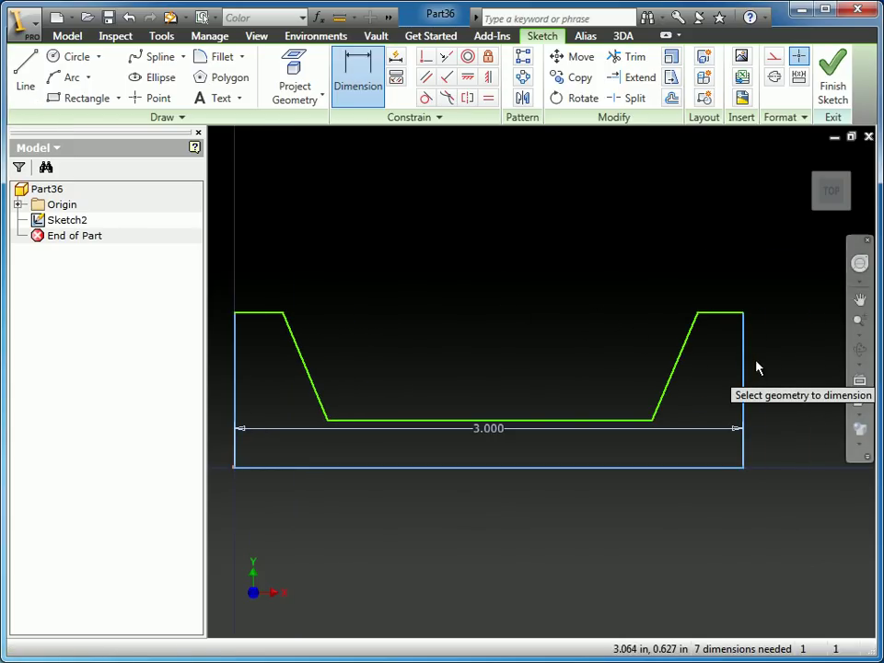
pyautogui.click(745, 367)
pyautogui.click(789, 366)
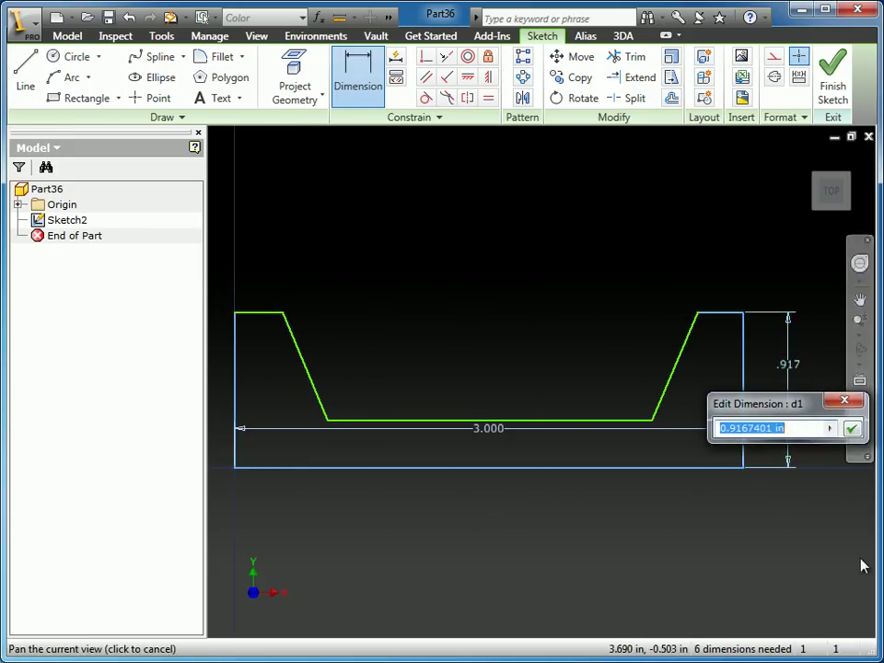
pyautogui.write('1.41')
pyautogui.press('Return')
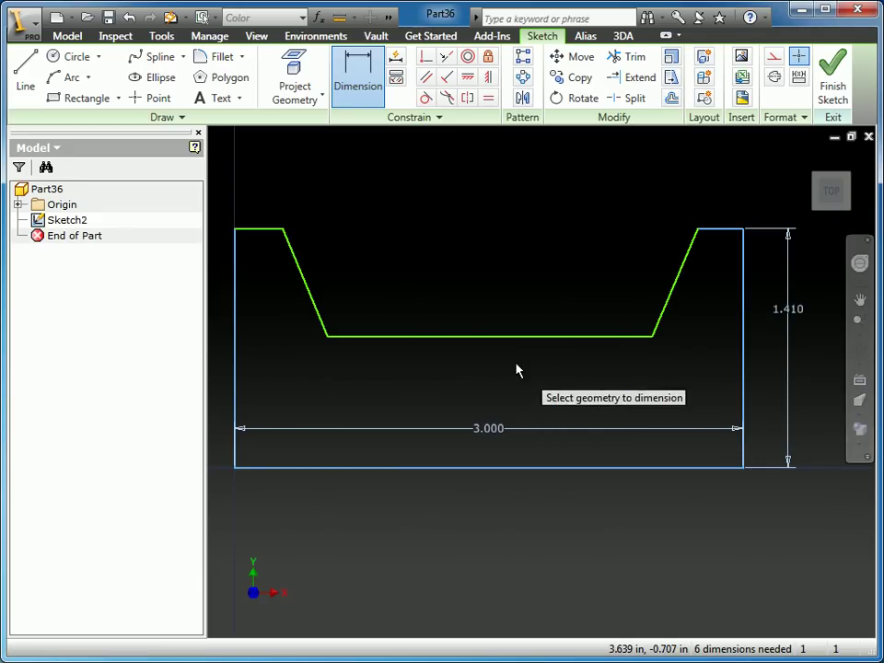
pyautogui.rightClick(416, 209)
pyautogui.click(444, 231)
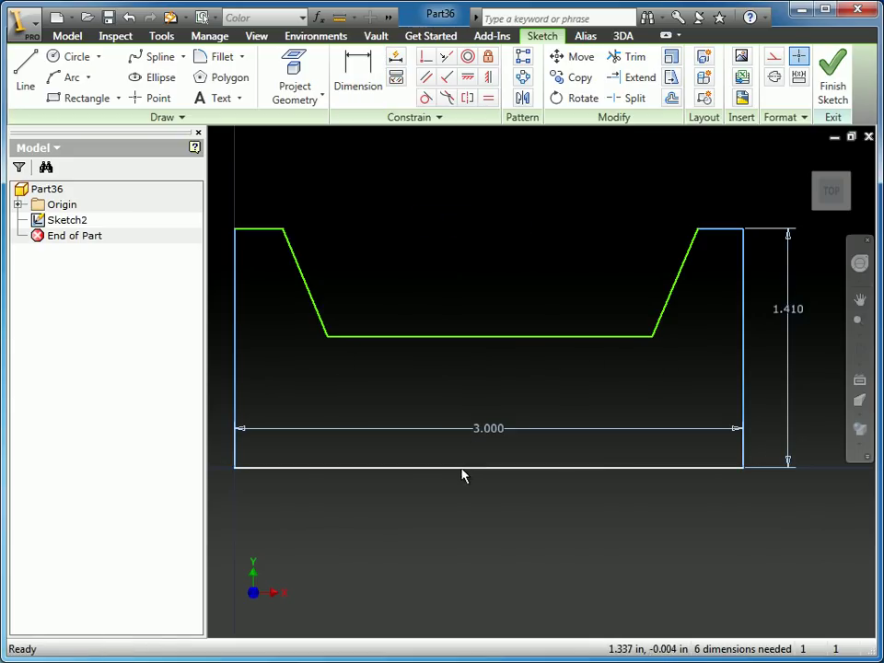
# Display all degrees of freedom in the sketch and lower the notch floor freehand by its corner and floor line
pyautogui.scroll(-3, 586, 410)
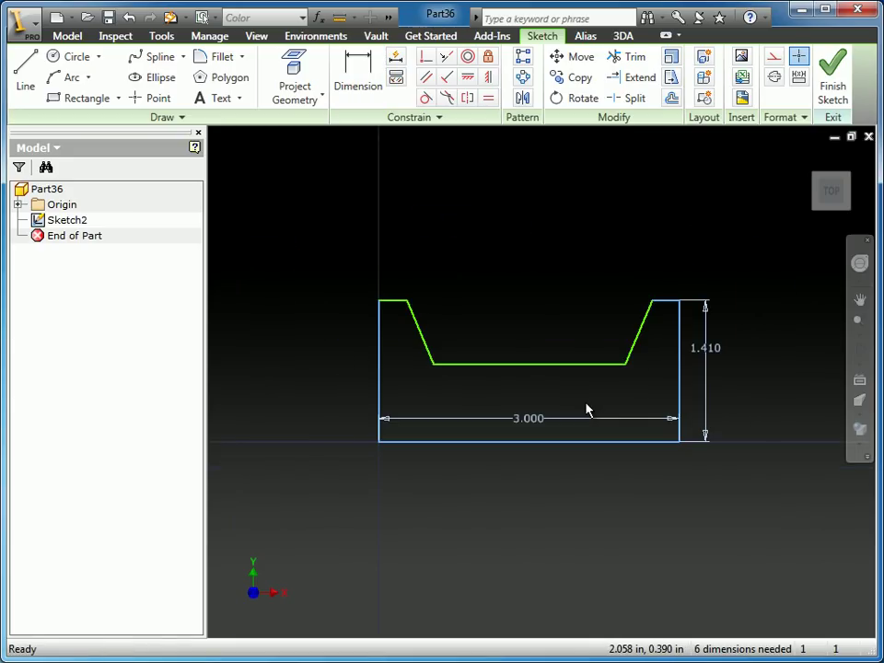
pyautogui.moveTo(587, 410); pyautogui.dragTo(591, 416, button='middle')
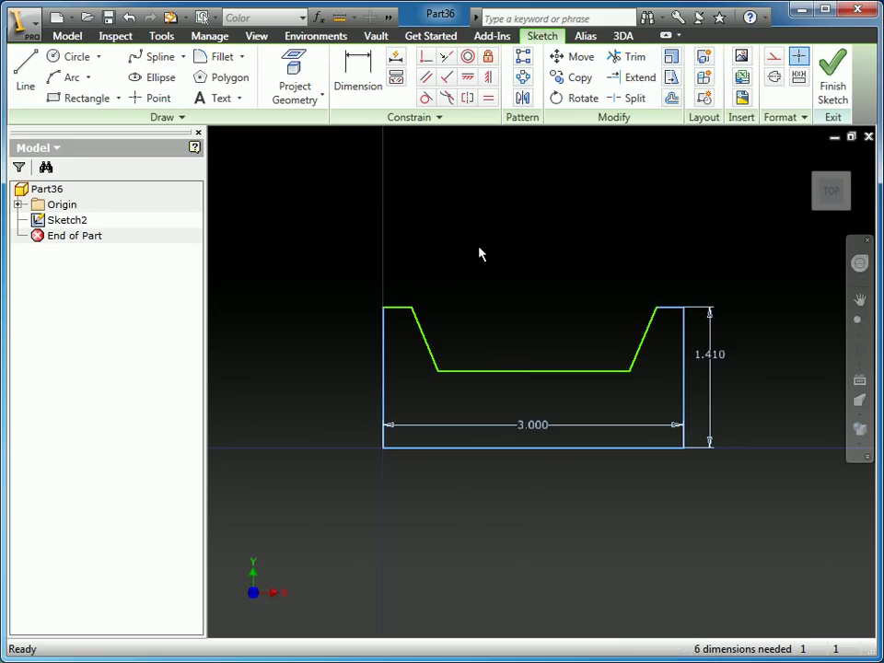
pyautogui.rightClick(458, 201)
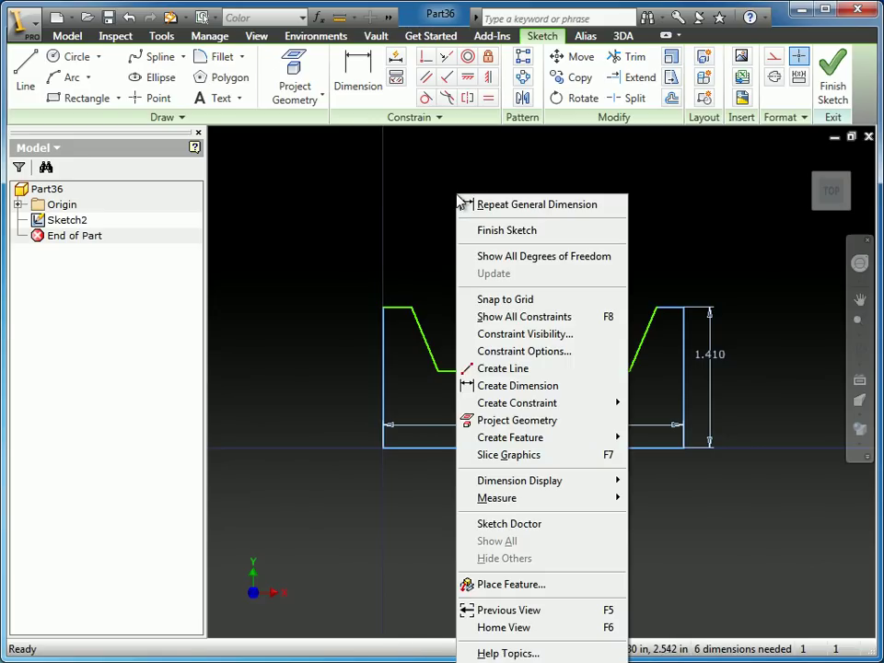
pyautogui.click(522, 258)
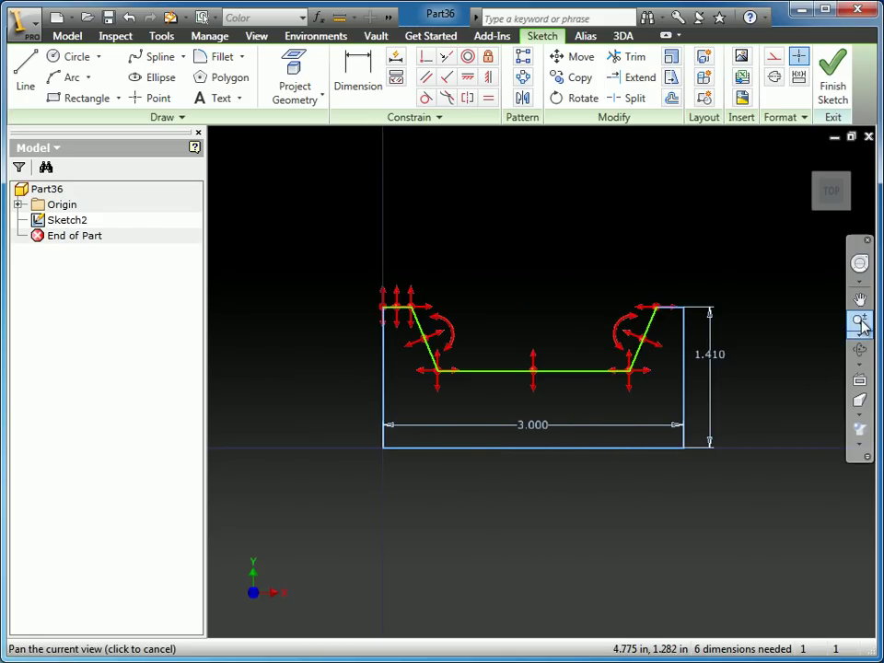
pyautogui.click(859, 320)
pyautogui.moveTo(598, 351)
pyautogui.mouseDown()
pyautogui.moveTo(594, 334)
pyautogui.moveTo(596, 389)
pyautogui.mouseUp()
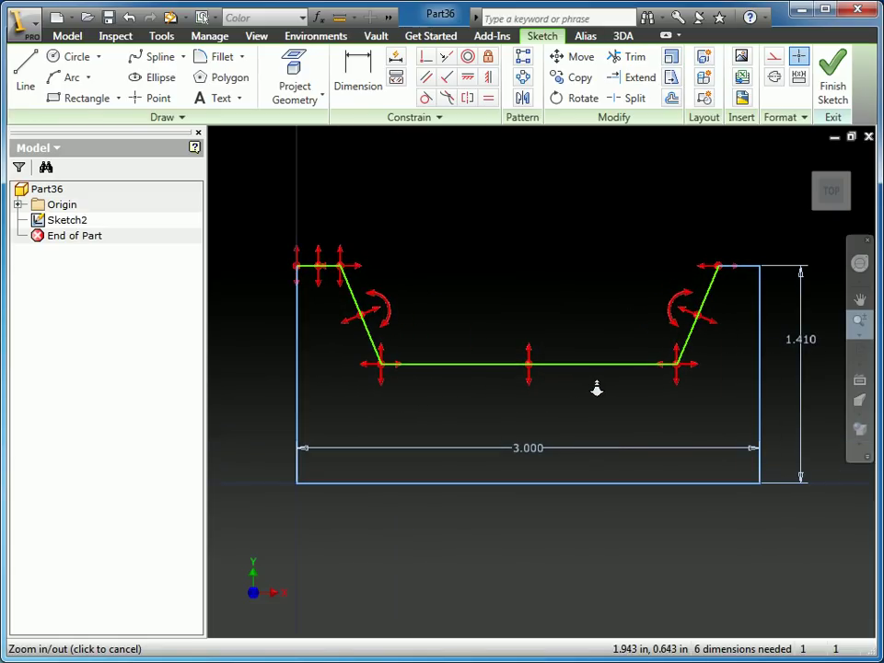
pyautogui.rightClick(456, 234)
pyautogui.click(485, 245)
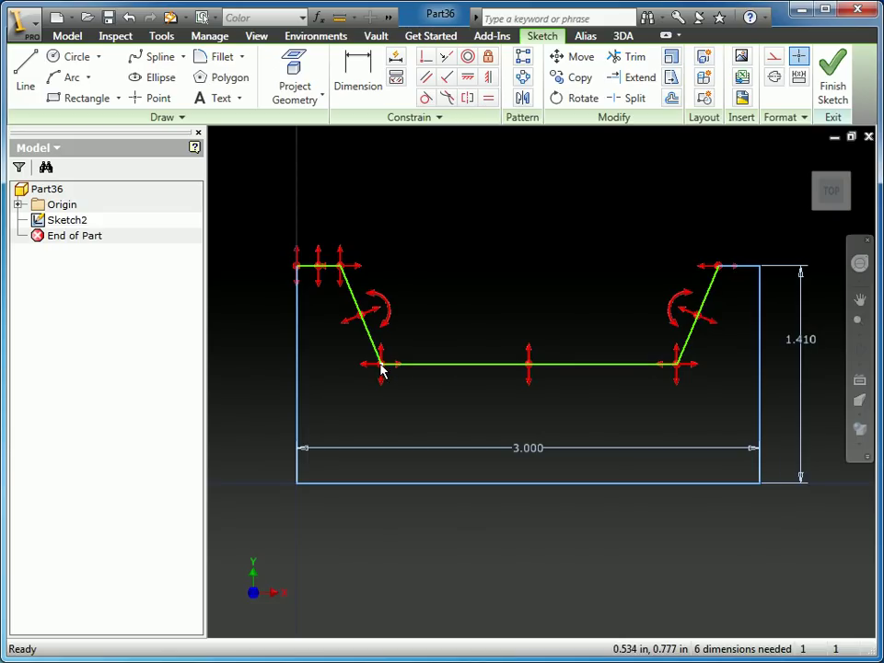
pyautogui.moveTo(383, 371)
pyautogui.mouseDown()
pyautogui.moveTo(377, 355)
pyautogui.moveTo(391, 322)
pyautogui.moveTo(361, 381)
pyautogui.moveTo(405, 378)
pyautogui.moveTo(382, 380)
pyautogui.moveTo(399, 400)
pyautogui.mouseUp()
pyautogui.moveTo(529, 403)
pyautogui.mouseDown()
pyautogui.moveTo(529, 366)
pyautogui.moveTo(534, 414)
pyautogui.mouseUp()
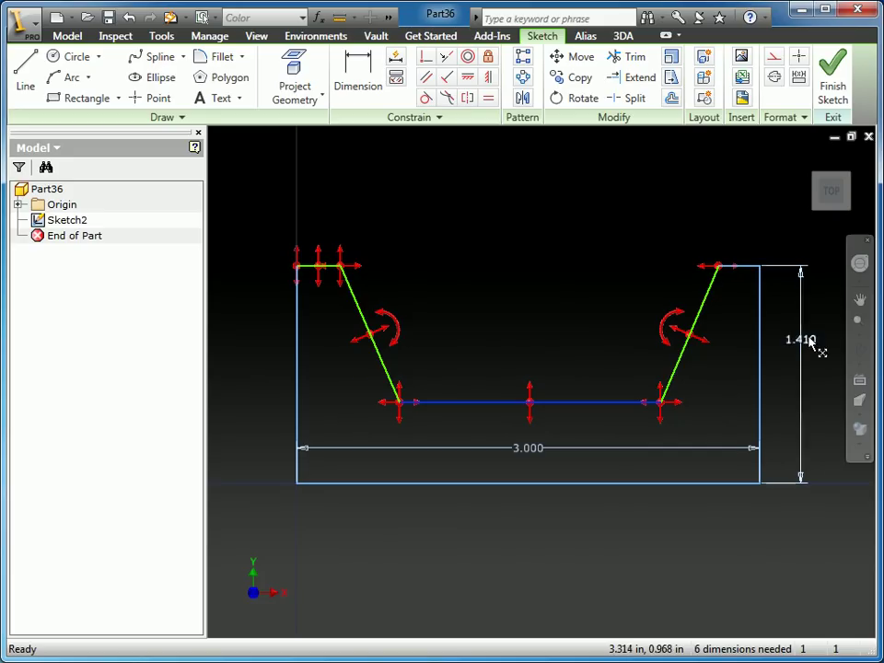
# Apply a collinear constraint between the two short top flats of the profile and end the constraint command
pyautogui.click(446, 57)
pyautogui.click(330, 269)
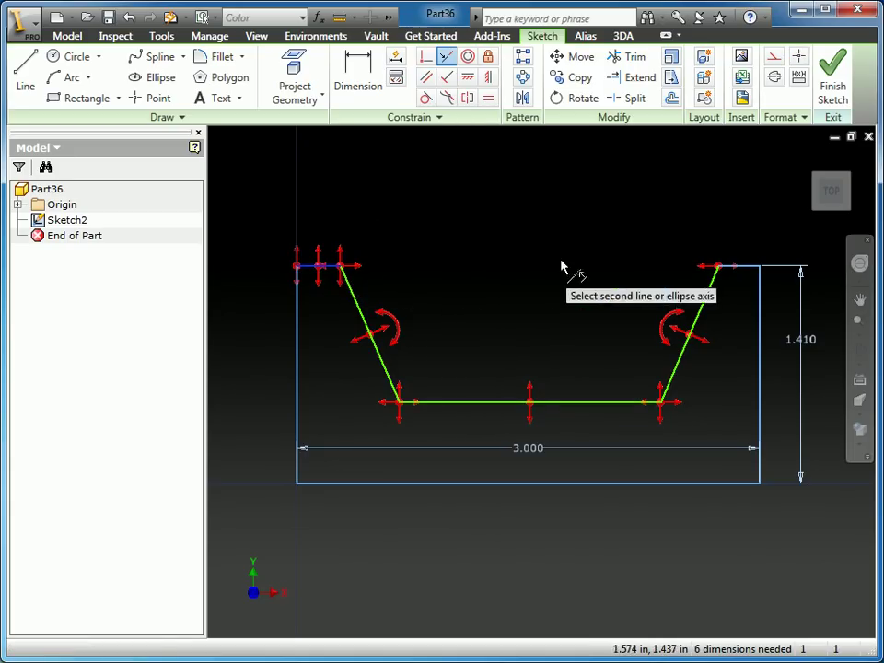
pyautogui.click(746, 271)
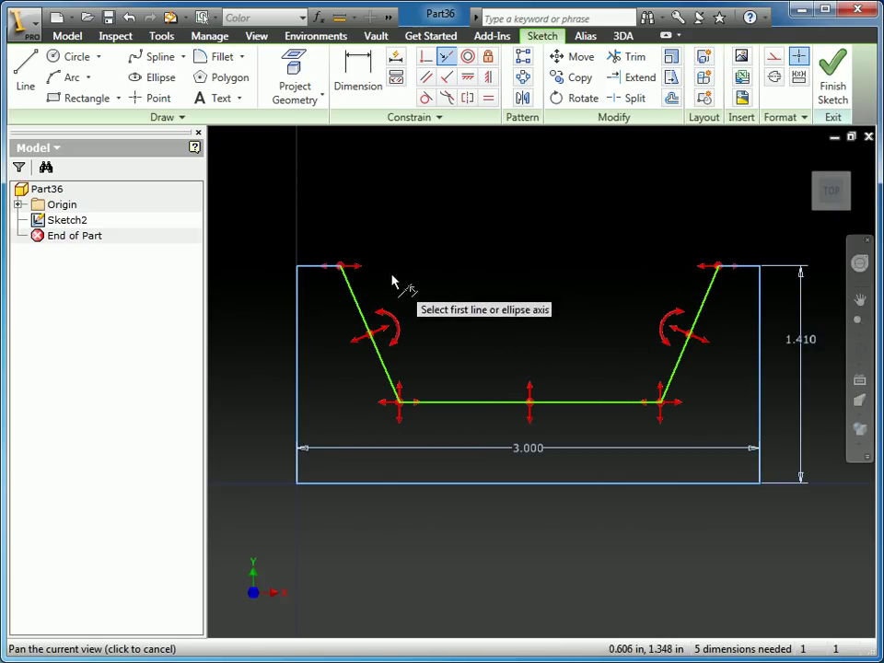
pyautogui.rightClick(470, 248)
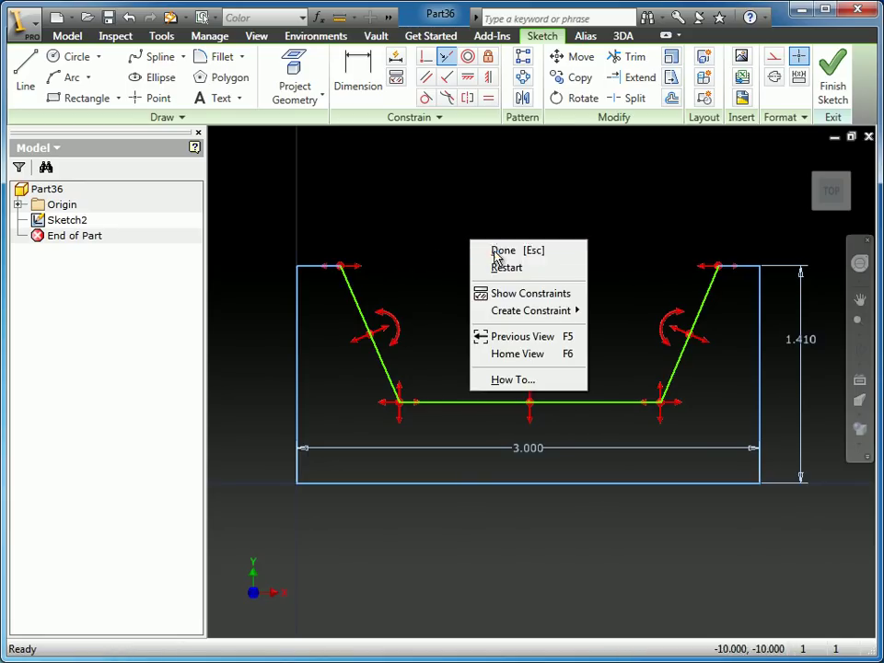
pyautogui.click(497, 251)
# Reposition the 3.000 overall width dimension so it sits below the profile's base line
pyautogui.click(25, 74)
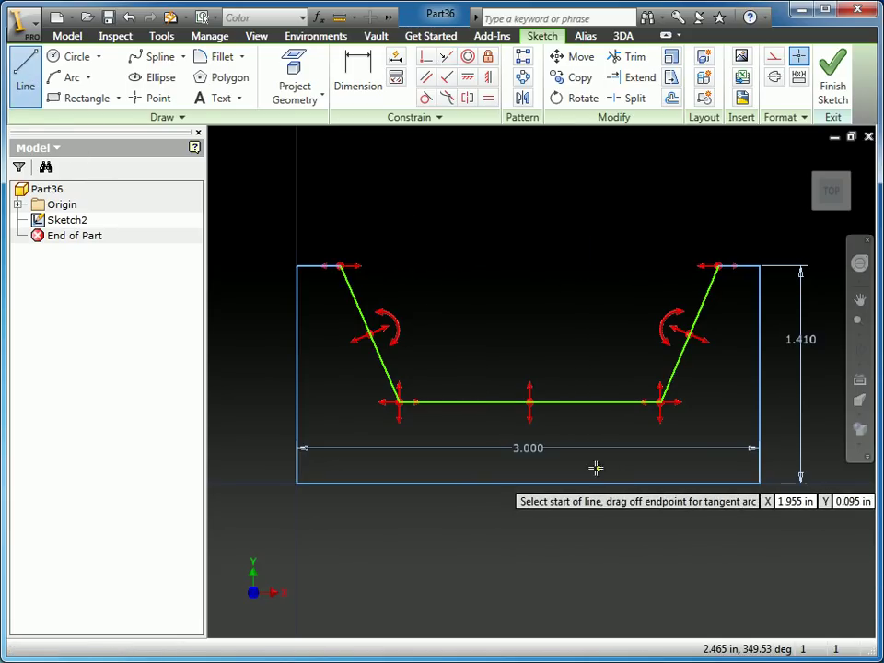
pyautogui.press('Escape')
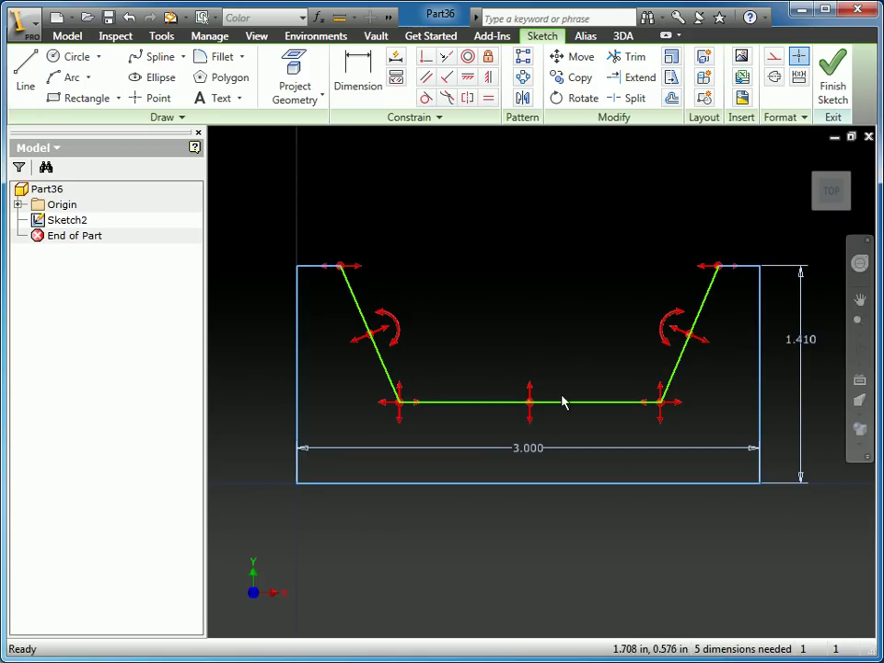
pyautogui.moveTo(549, 460); pyautogui.dragTo(541, 530)
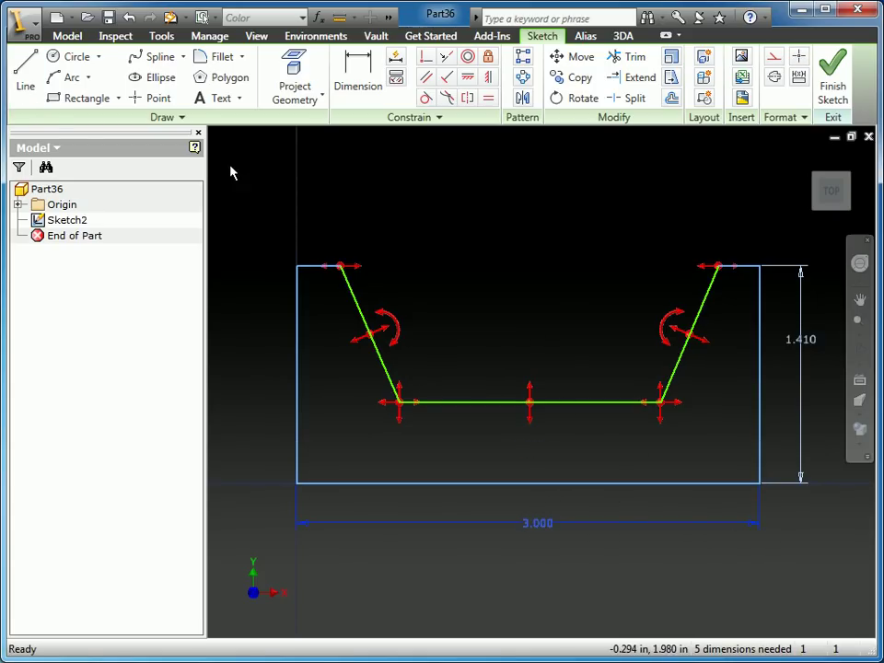
# Draw a vertical line about 1.16 in long upward from the midpoint of the base line and end the Line command
pyautogui.press('l')
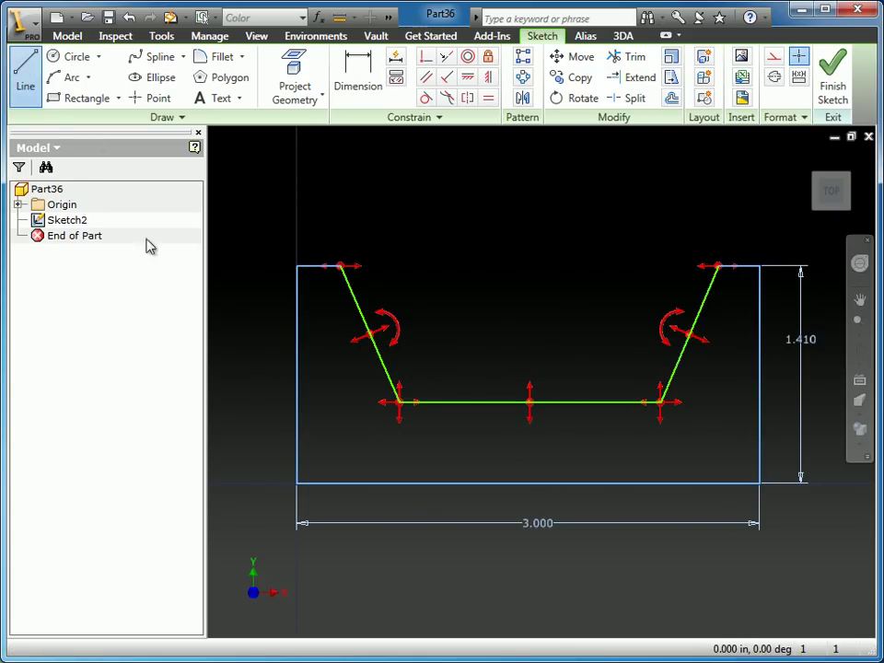
pyautogui.click(528, 484)
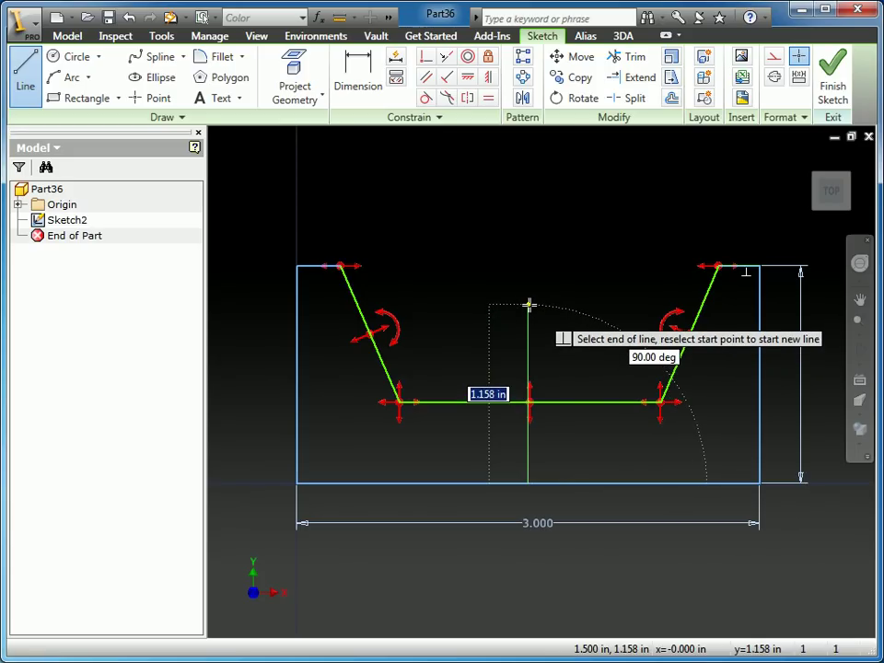
pyautogui.press('Escape')
pyautogui.click(529, 305)
pyautogui.rightClick(598, 247)
pyautogui.click(620, 256)
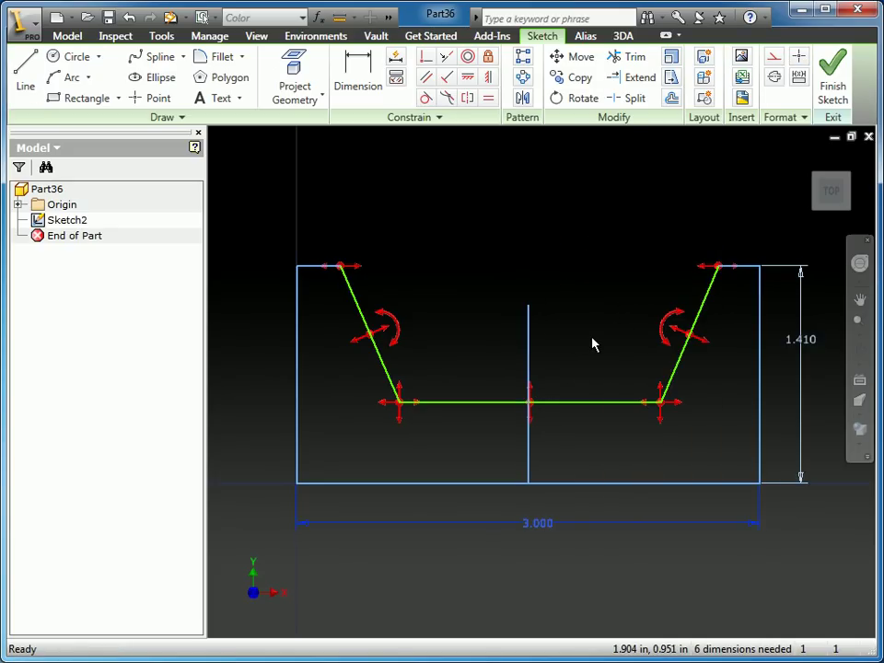
pyautogui.click(529, 332)
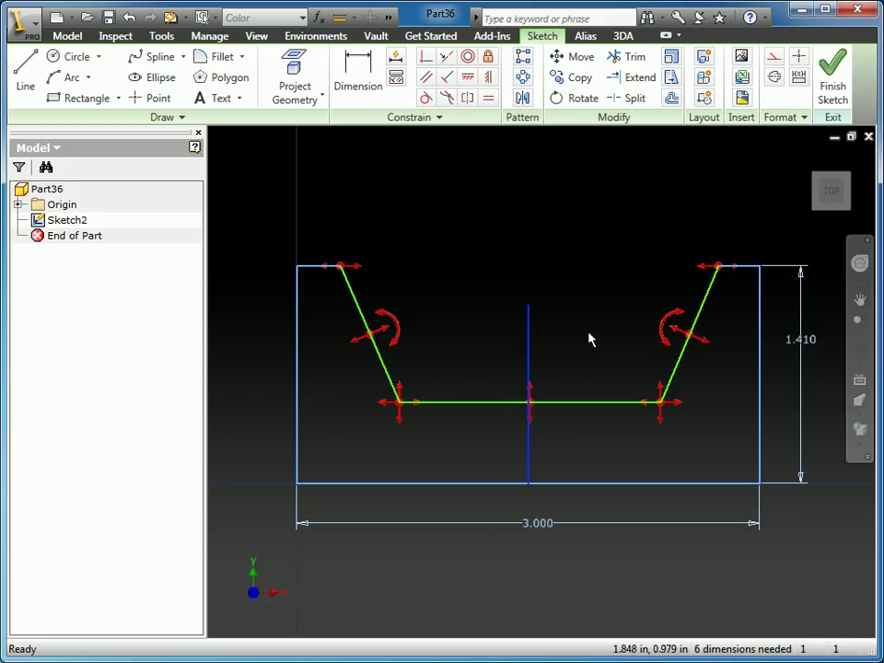
pyautogui.click(775, 80)
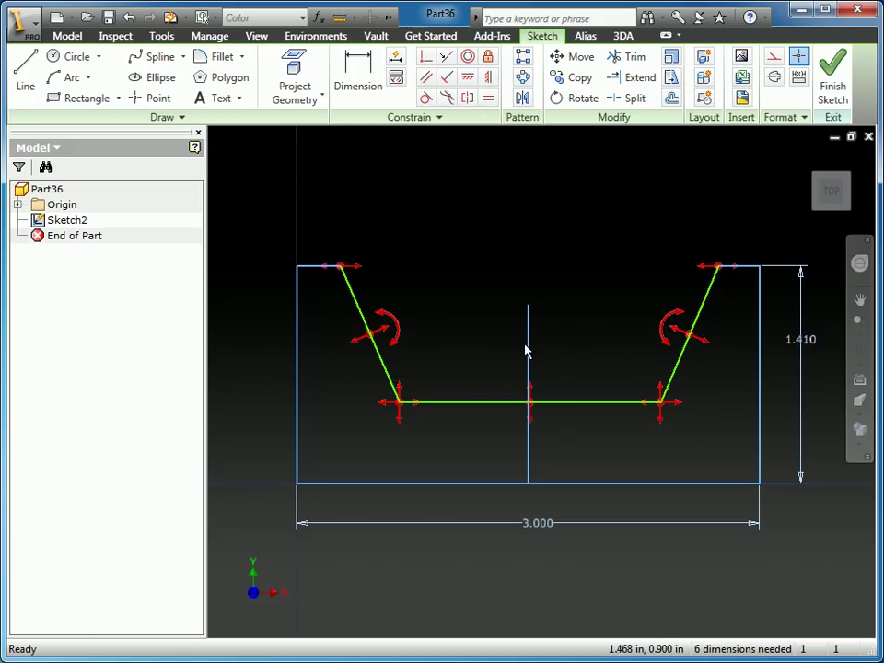
# Make the notch's two sloped sides symmetric about the vertical middle line, and pull the notch floor closer to the base
pyautogui.click(468, 99)
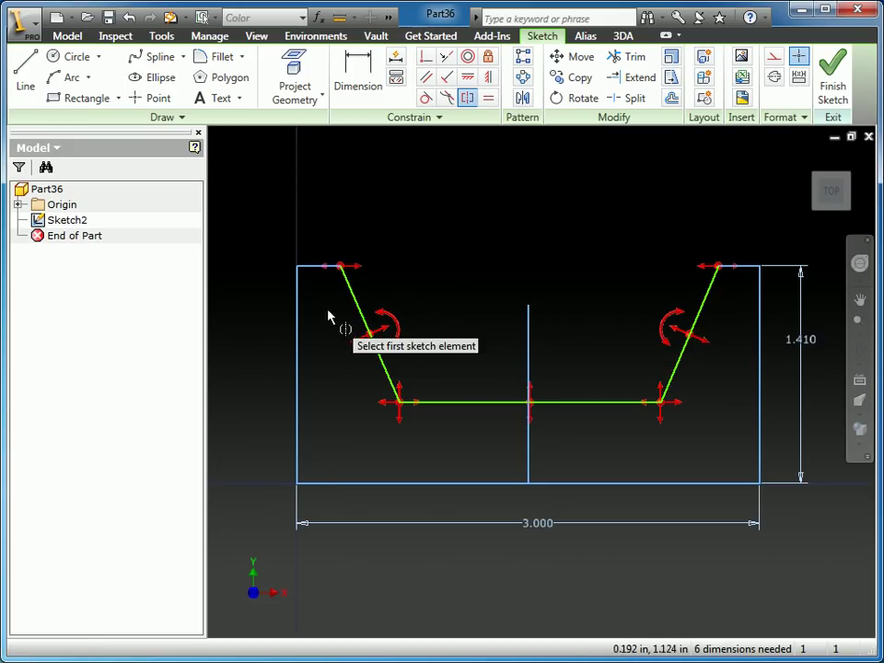
pyautogui.click(358, 304)
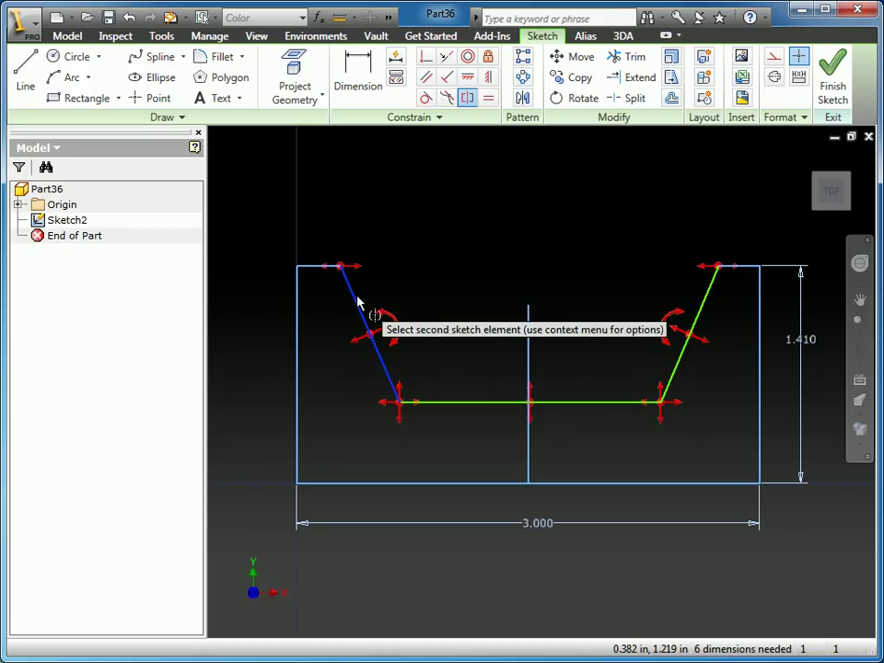
pyautogui.click(707, 304)
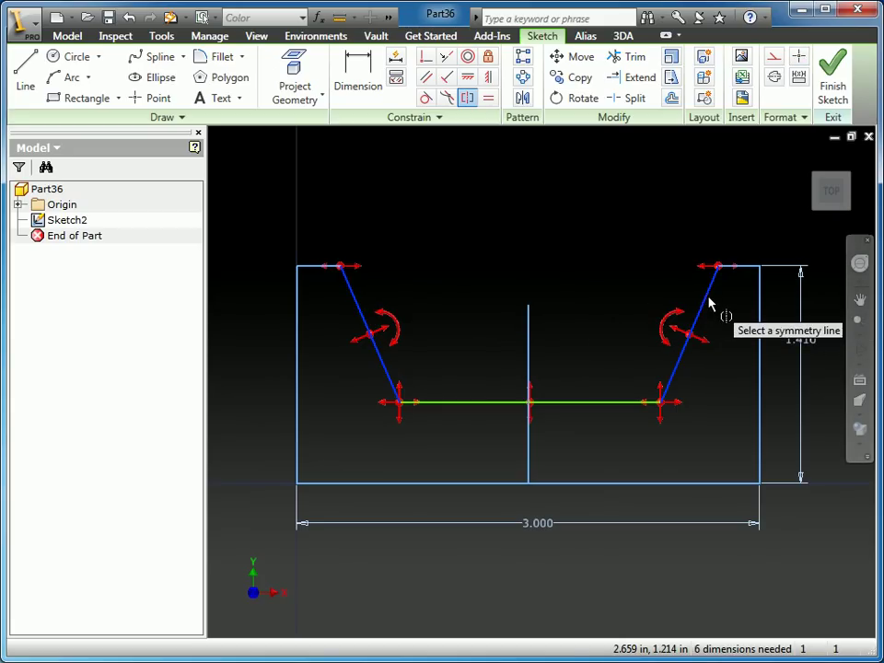
pyautogui.click(529, 334)
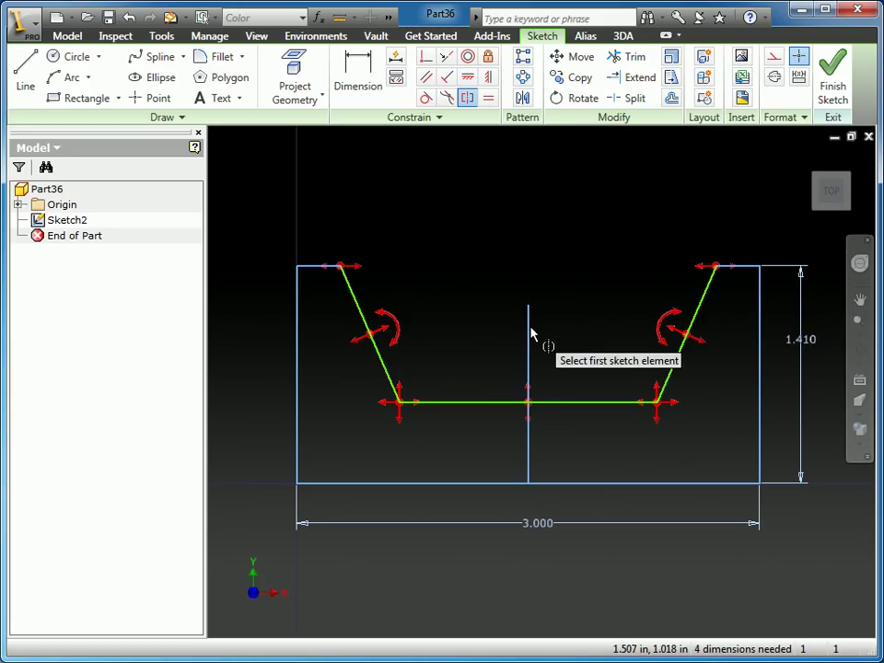
pyautogui.rightClick(583, 266)
pyautogui.click(613, 271)
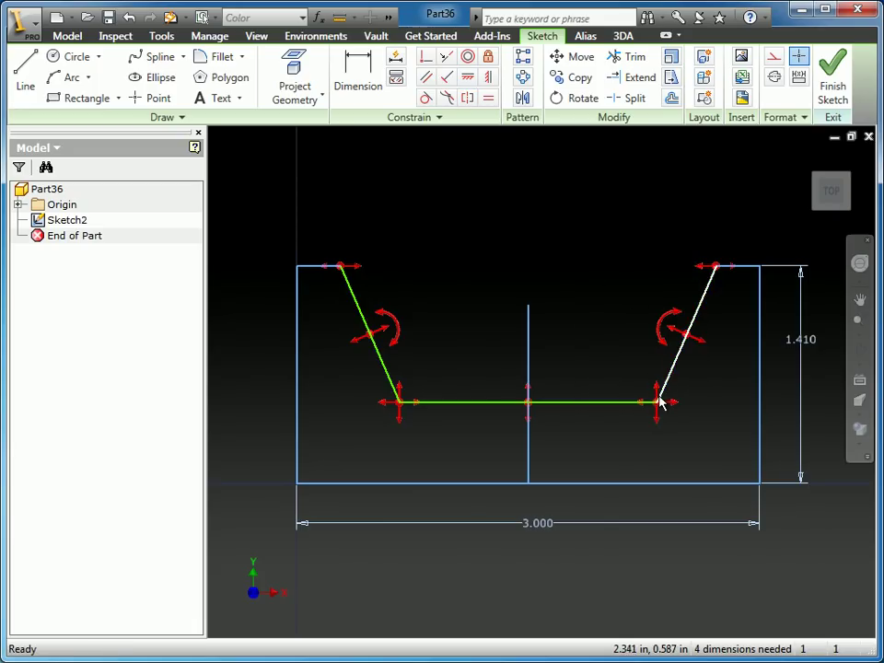
pyautogui.moveTo(661, 404)
pyautogui.mouseDown()
pyautogui.moveTo(646, 400)
pyautogui.moveTo(626, 362)
pyautogui.moveTo(645, 391)
pyautogui.moveTo(681, 417)
pyautogui.moveTo(644, 405)
pyautogui.moveTo(626, 377)
pyautogui.moveTo(641, 456)
pyautogui.moveTo(642, 441)
pyautogui.mouseUp()
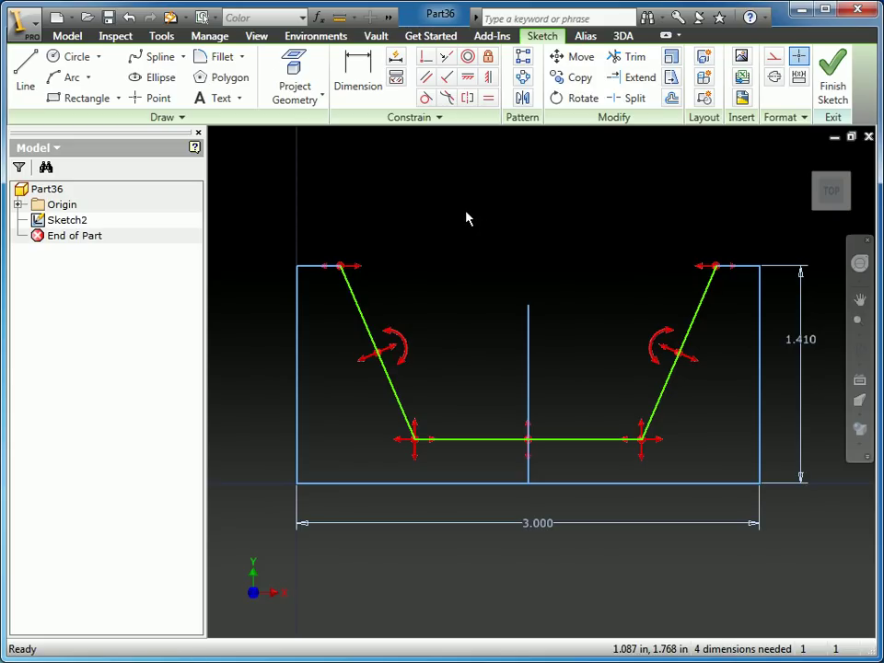
# Dimension the distance between the notch floor and the base line and set it to .175 in
pyautogui.press('d')
pyautogui.click(486, 442)
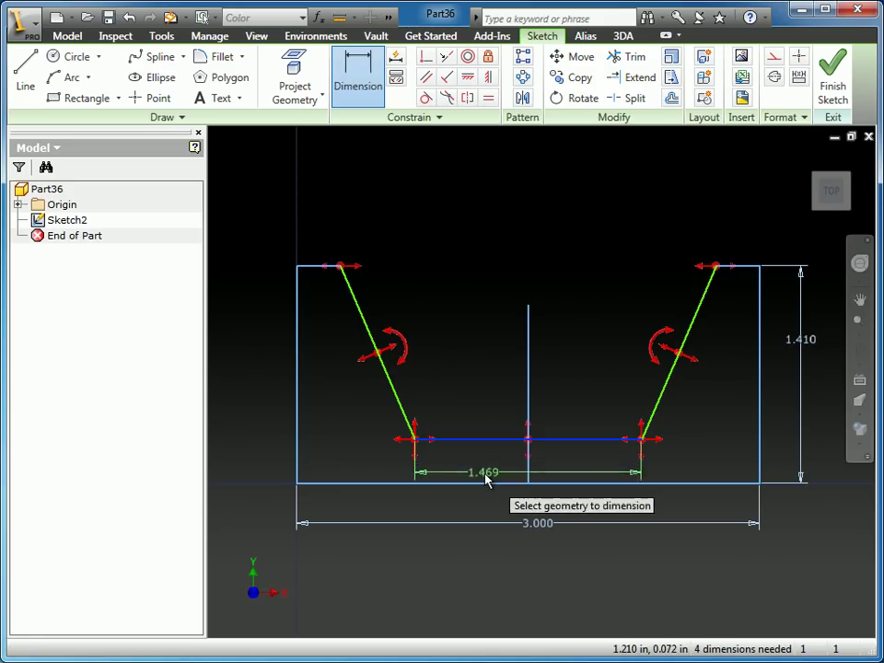
pyautogui.click(534, 483)
pyautogui.click(606, 509)
pyautogui.write('.175')
pyautogui.press('Return')
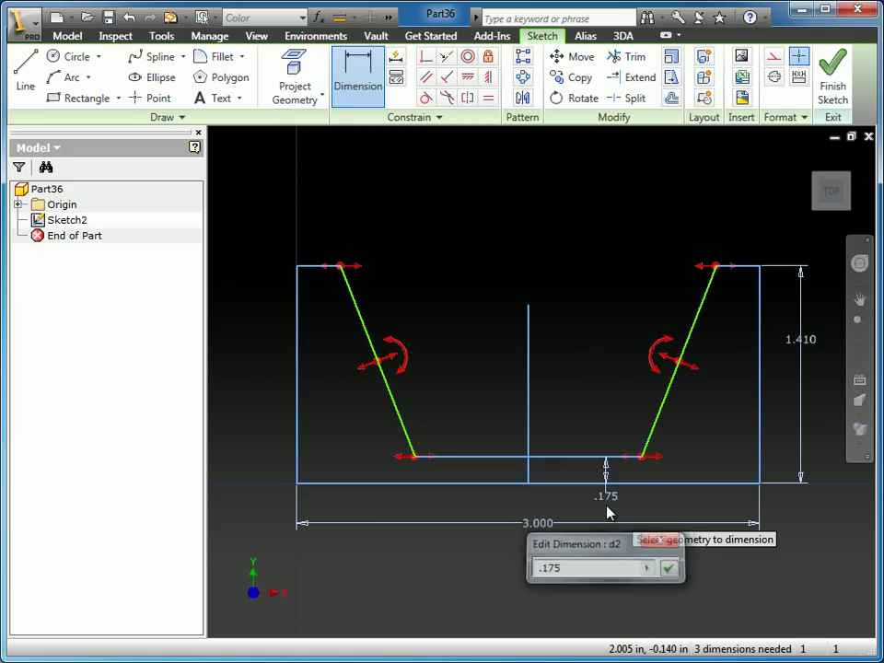
# Add an angular dimension between the notch's right sloped side and the right vertical side, and set it to 9.5 degrees
pyautogui.click(669, 398)
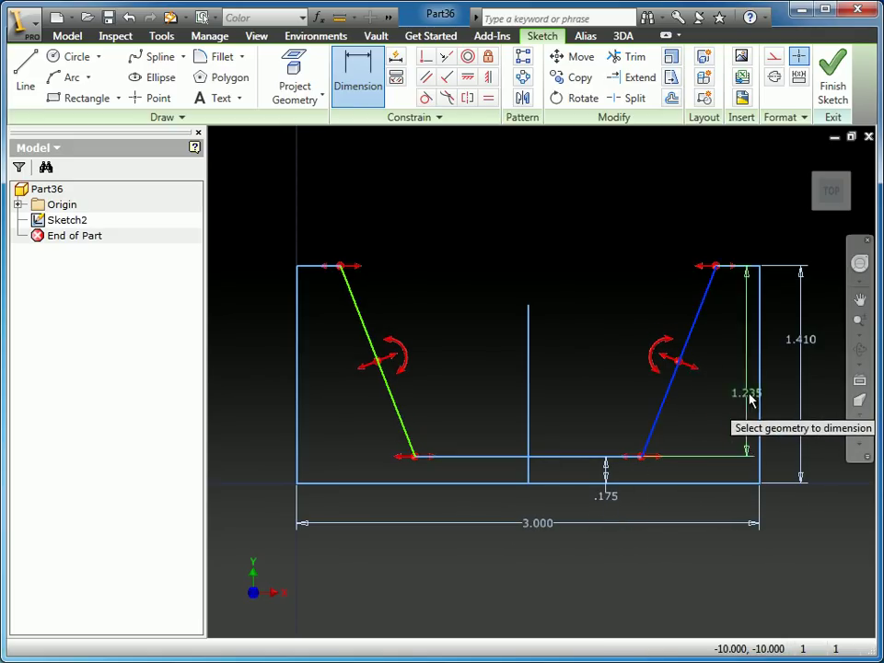
pyautogui.click(760, 402)
pyautogui.click(729, 414)
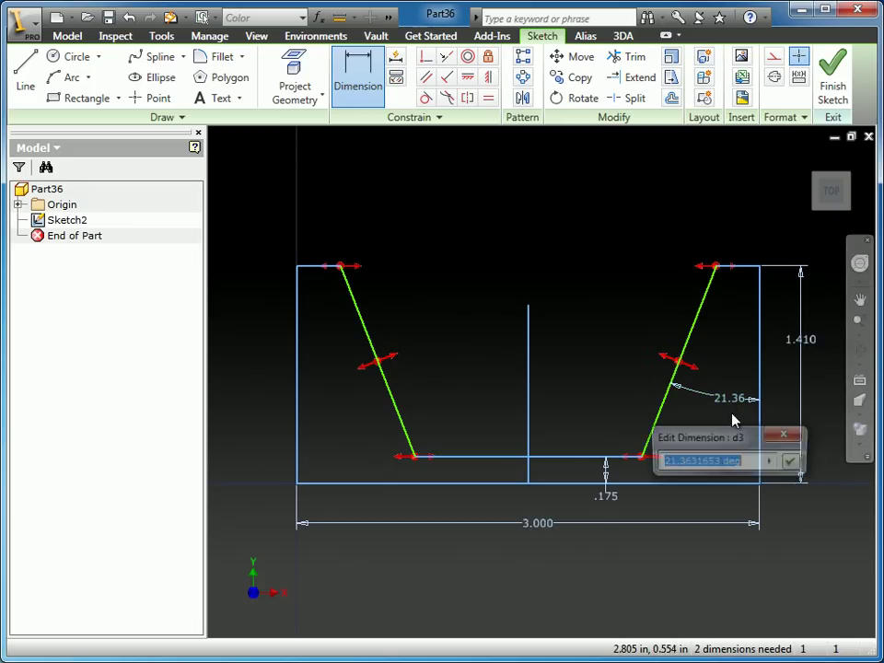
pyautogui.write('9')
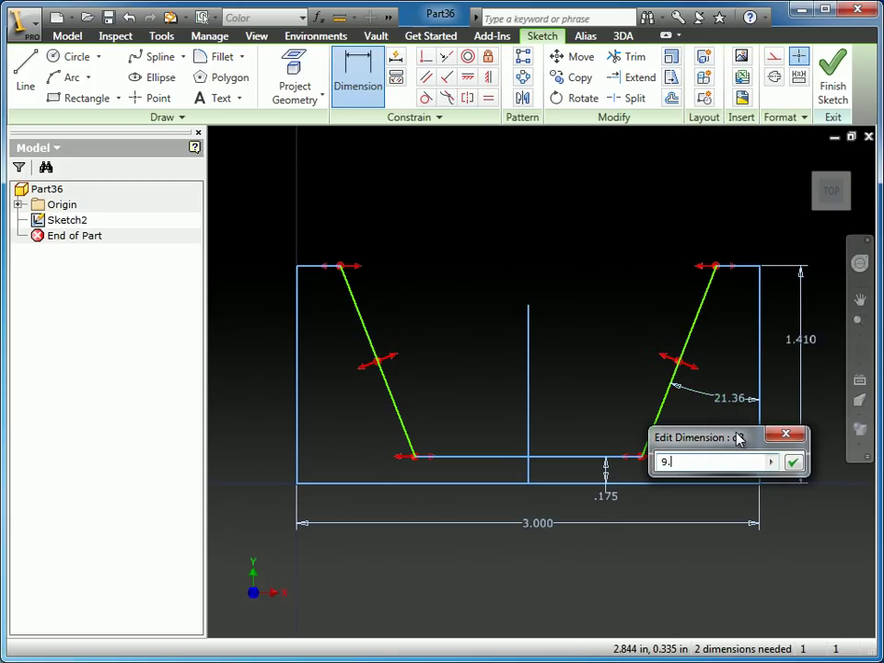
pyautogui.write('.5')
pyautogui.press('Return')
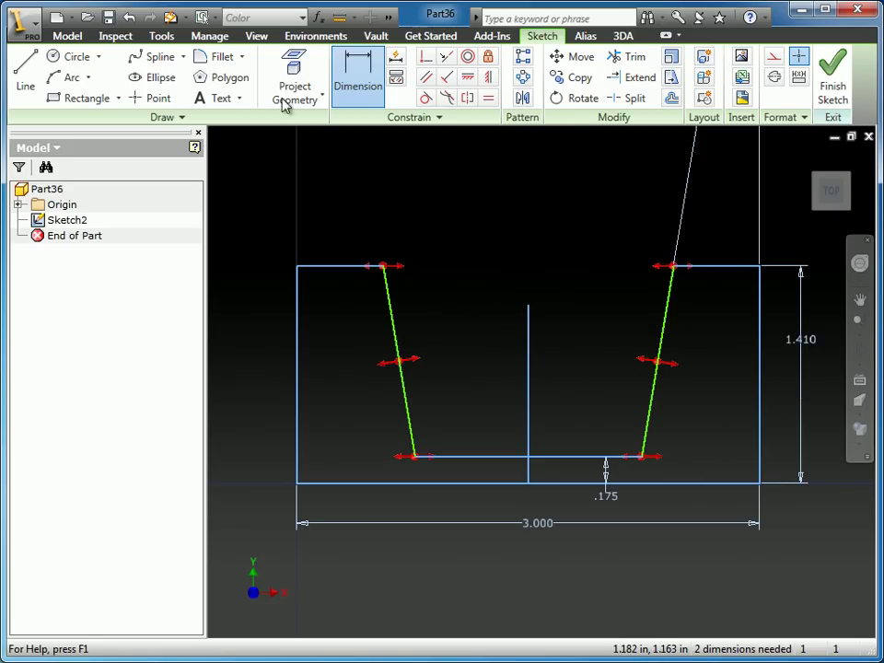
# Fillet the notch's top corners with a 0.125 in radius and its floor corners with .273 in, and end the command
pyautogui.click(222, 56)
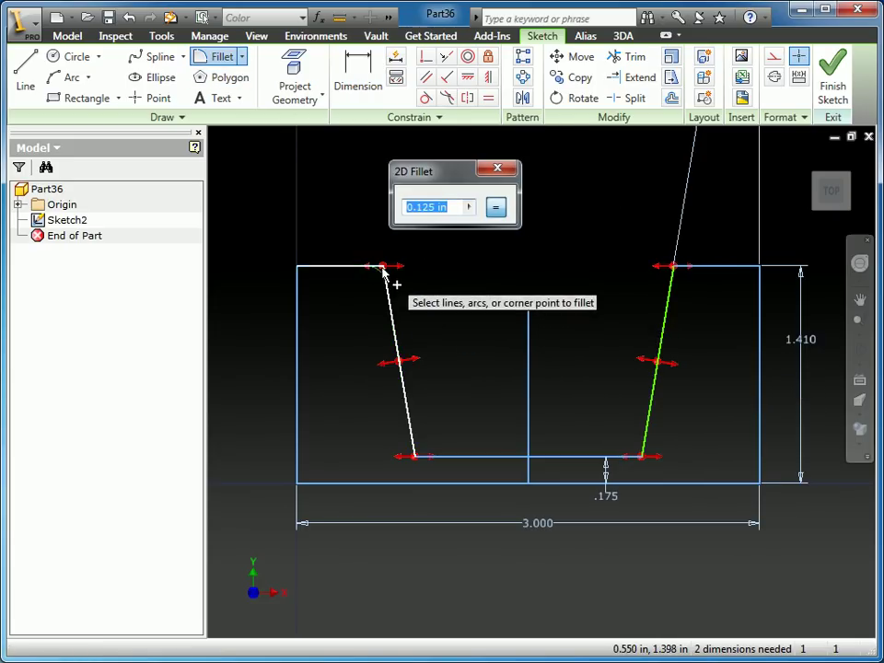
pyautogui.click(383, 267)
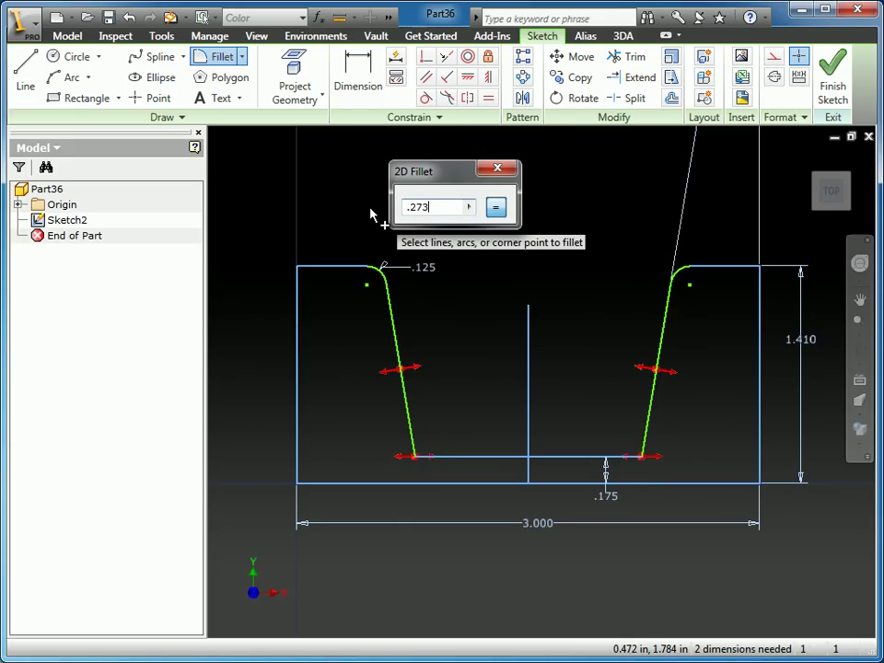
pyautogui.click(420, 465)
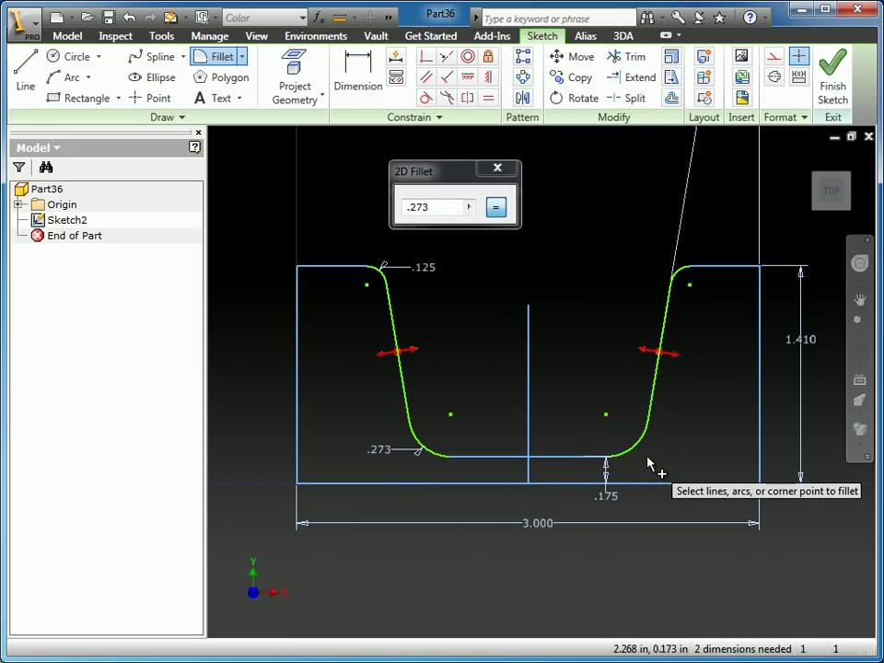
pyautogui.rightClick(580, 303)
pyautogui.click(580, 309)
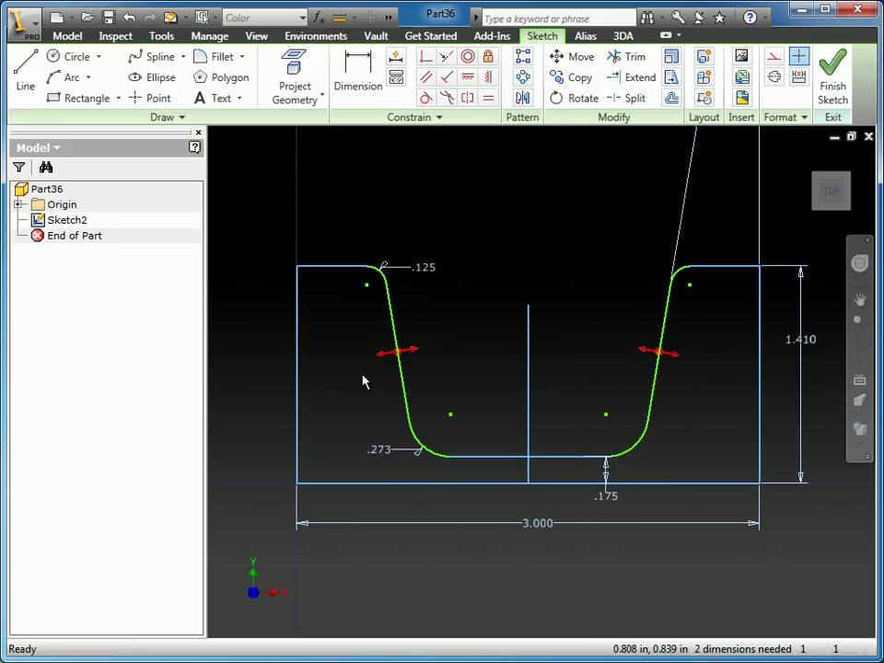
# Dimension the length of the channel profile's flat upper edge on the left flange and set it to .101 in
pyautogui.press('d')
pyautogui.click(331, 266)
pyautogui.click(322, 204)
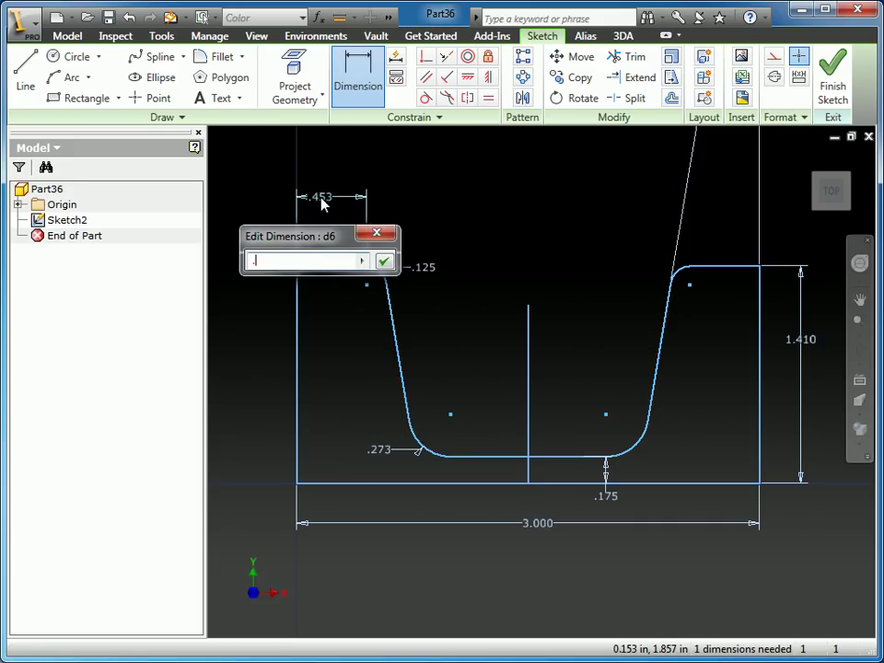
pyautogui.press('Return')
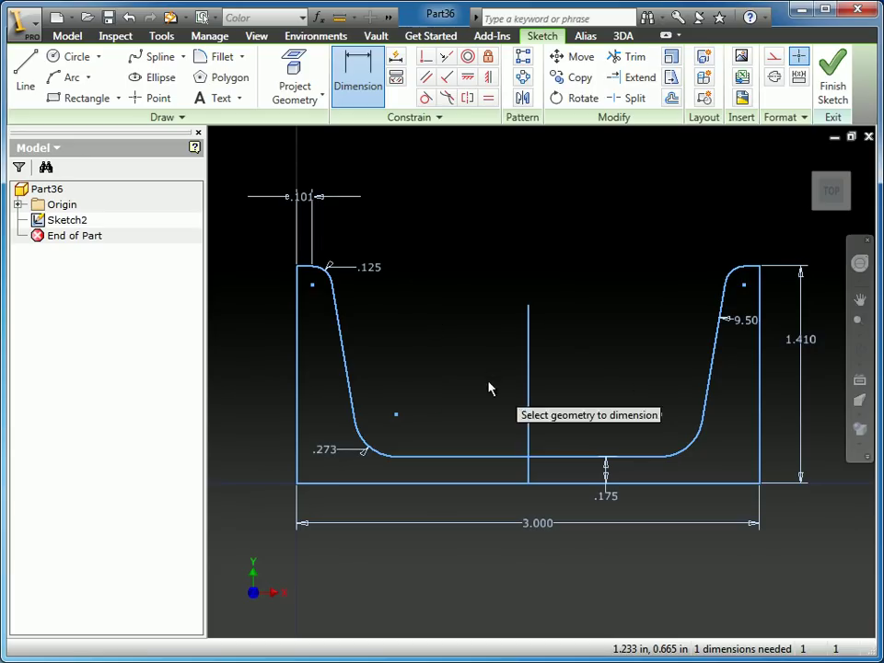
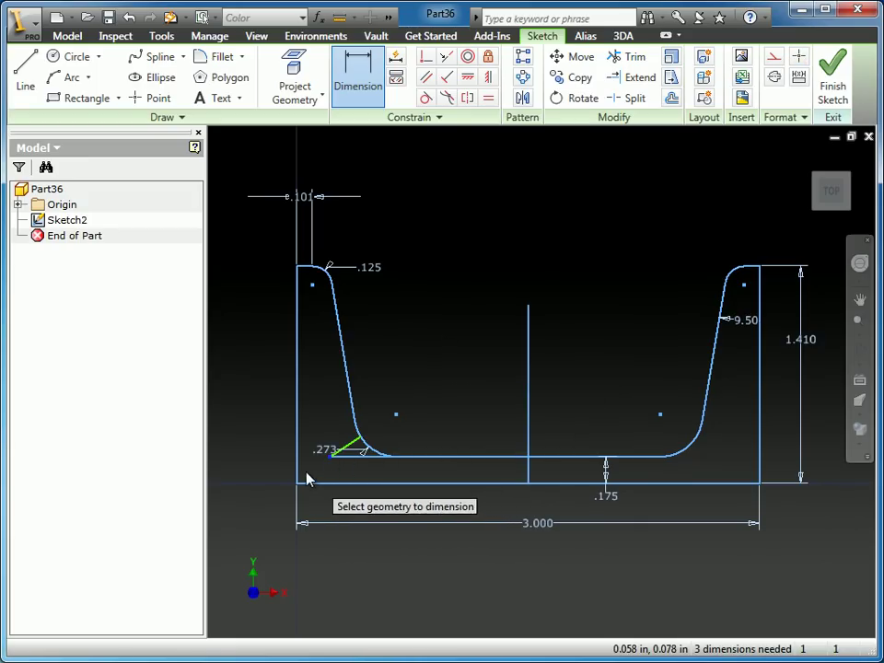
# Dimension the horizontal distance from the left vertical side to the outer point of the left corner triangle and set it to .25 in
pyautogui.click(298, 469)
pyautogui.click(330, 454)
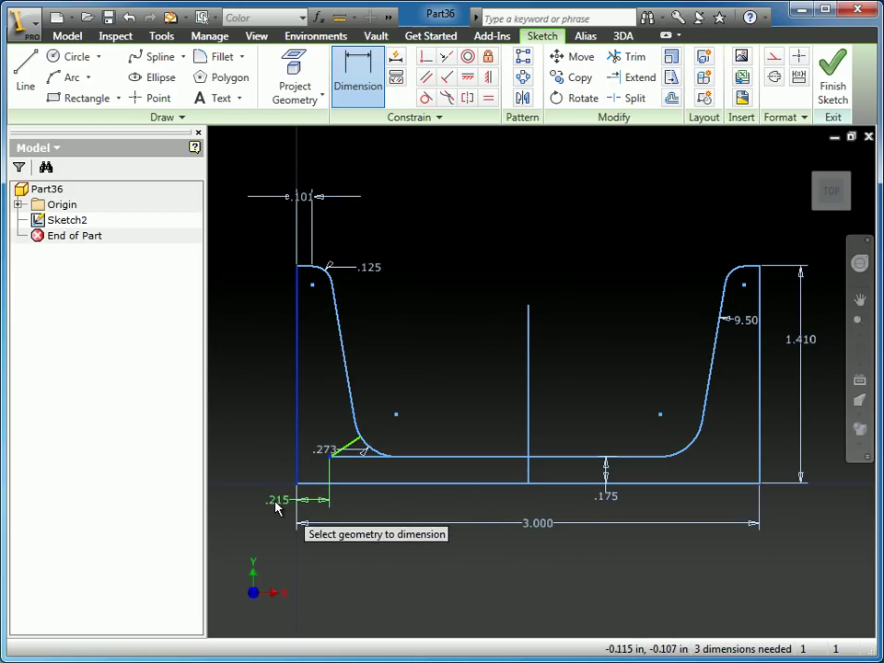
pyautogui.click(268, 507)
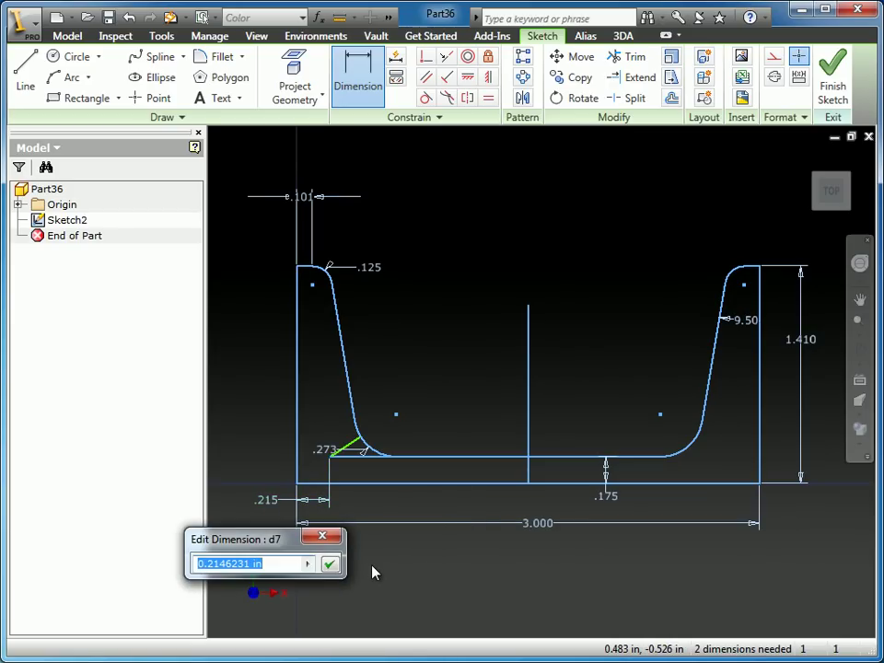
pyautogui.write('.')
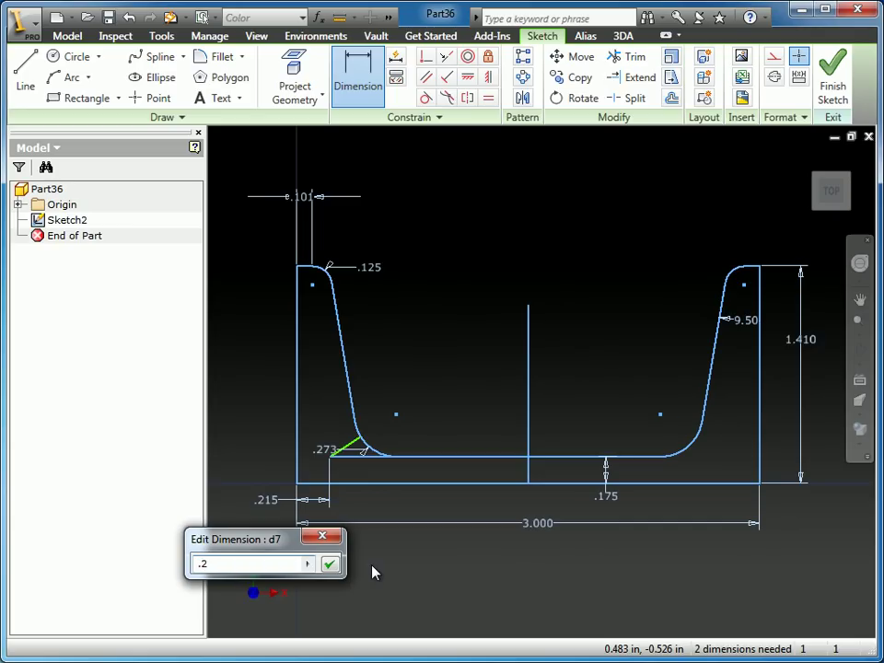
pyautogui.write('25')
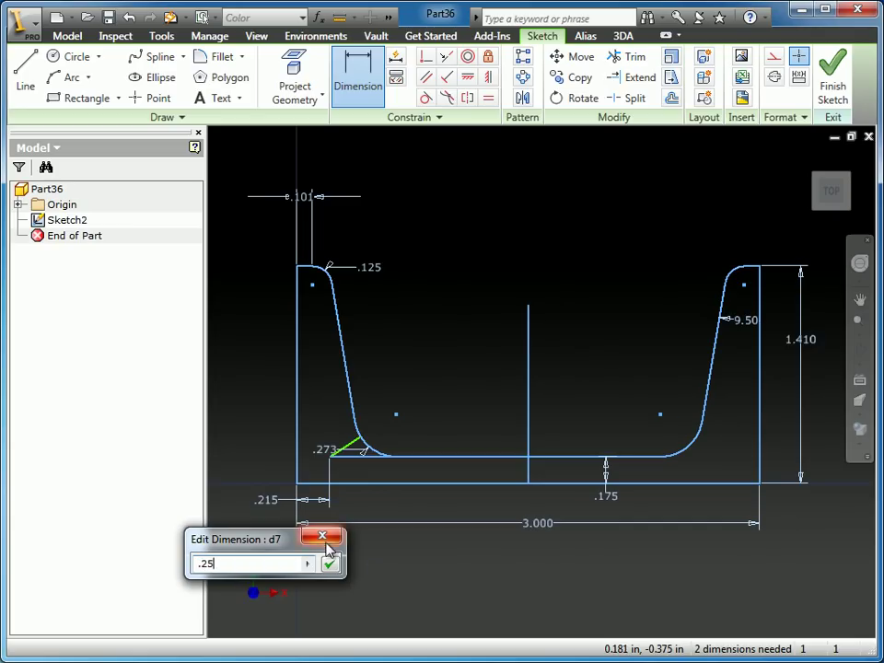
pyautogui.click(329, 563)
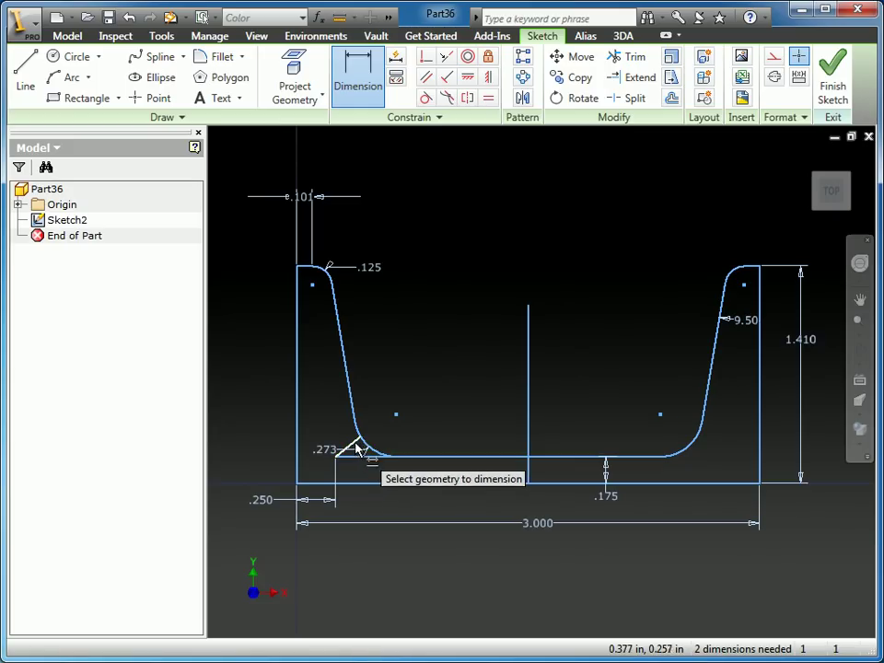
# Add an angular dimension between the left corner's diagonal line and the notch floor, and set it to 45 degrees
pyautogui.click(359, 451)
pyautogui.click(391, 456)
pyautogui.click(445, 403)
pyautogui.write('45')
pyautogui.press('Return')
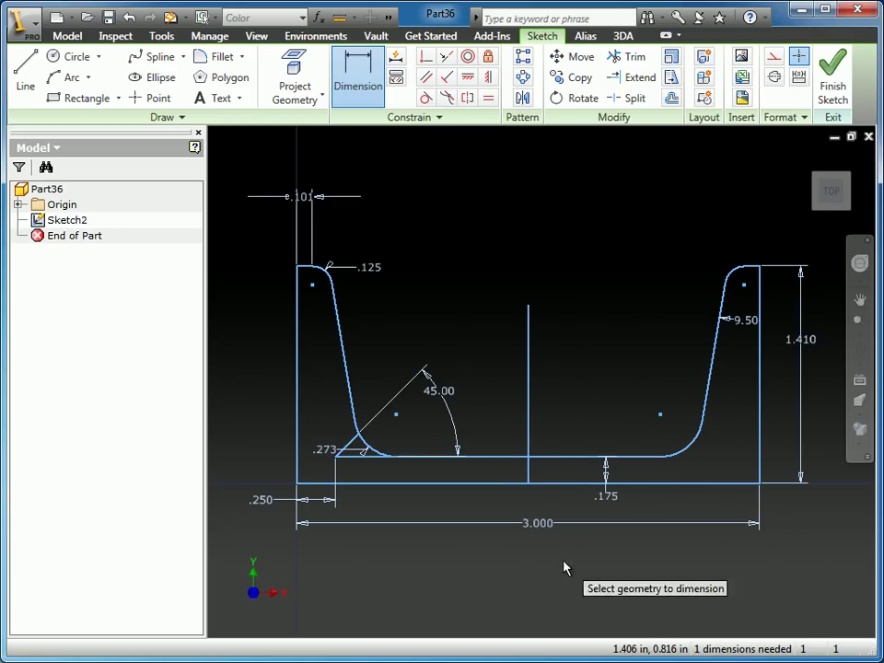
# Sketch a matching triangle at the right floor corner: extend the floor outward, add a 45-degree line about 0.2 in long back to the fillet
pyautogui.click(28, 57)
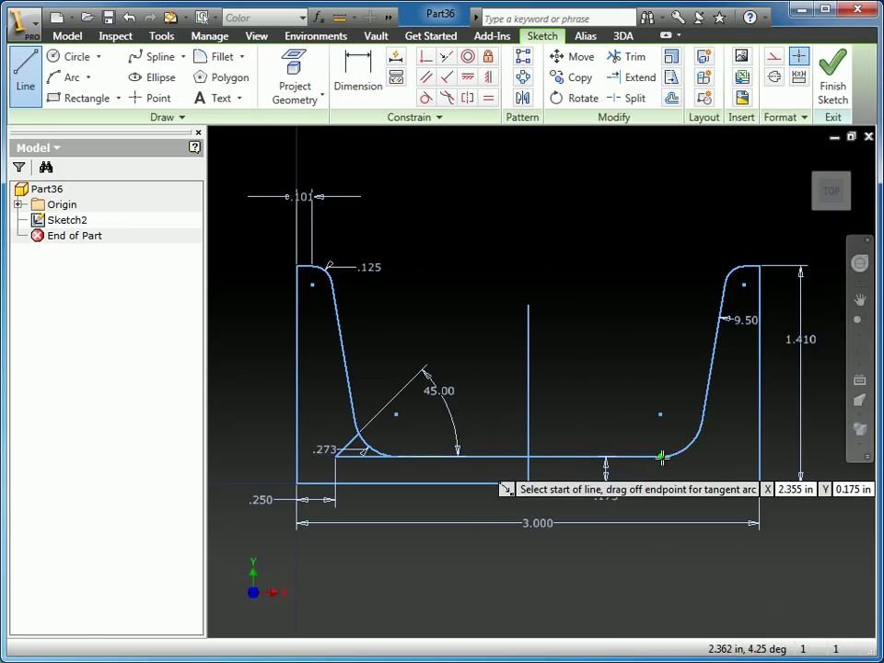
pyautogui.click(662, 457)
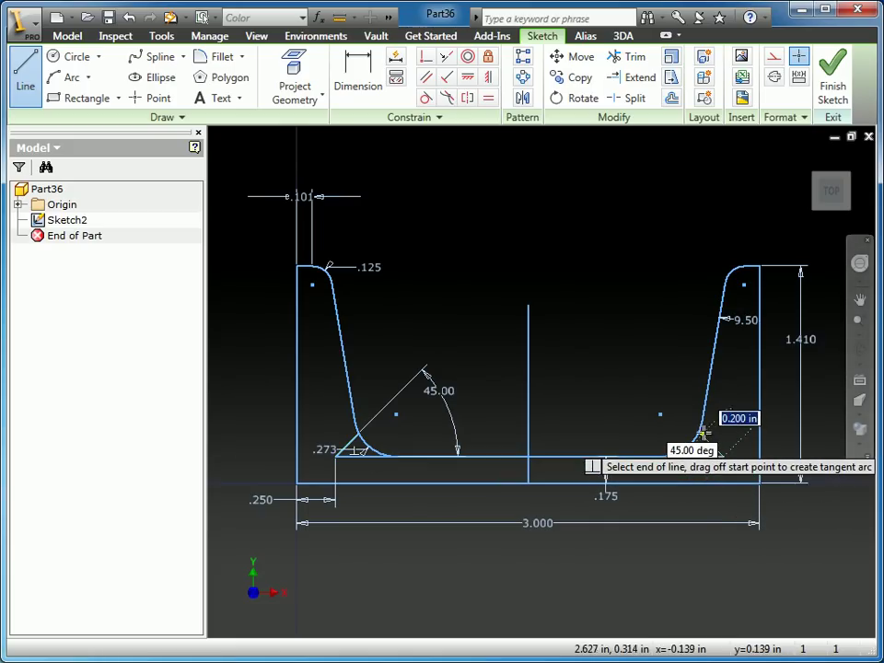
pyautogui.doubleClick(698, 433)
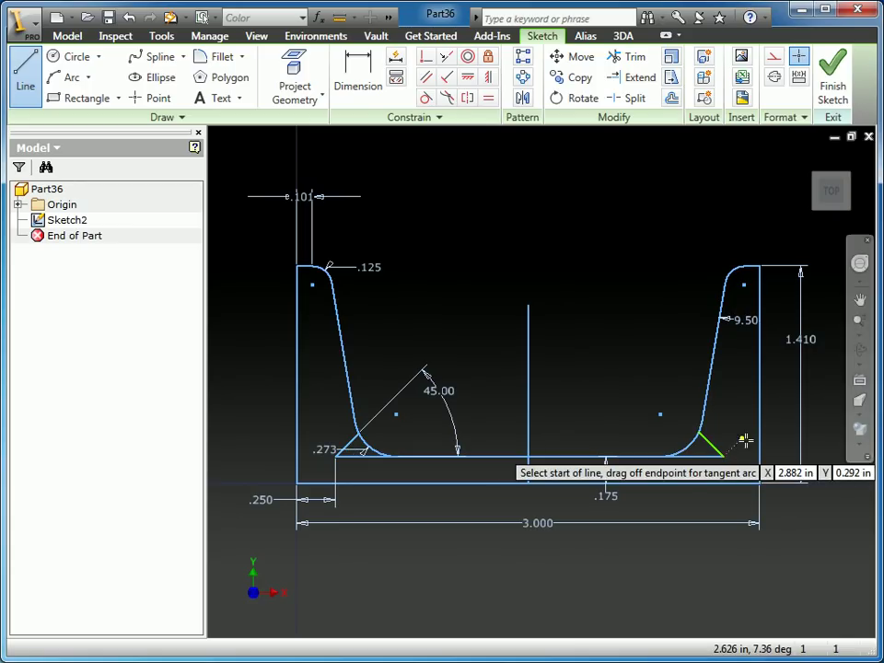
pyautogui.rightClick(697, 351)
pyautogui.click(724, 356)
# Dimension the right triangle's outer point from the right vertical side and link it to the left offset dimension, d7
pyautogui.press('d')
pyautogui.click(729, 459)
pyautogui.click(759, 472)
pyautogui.click(783, 508)
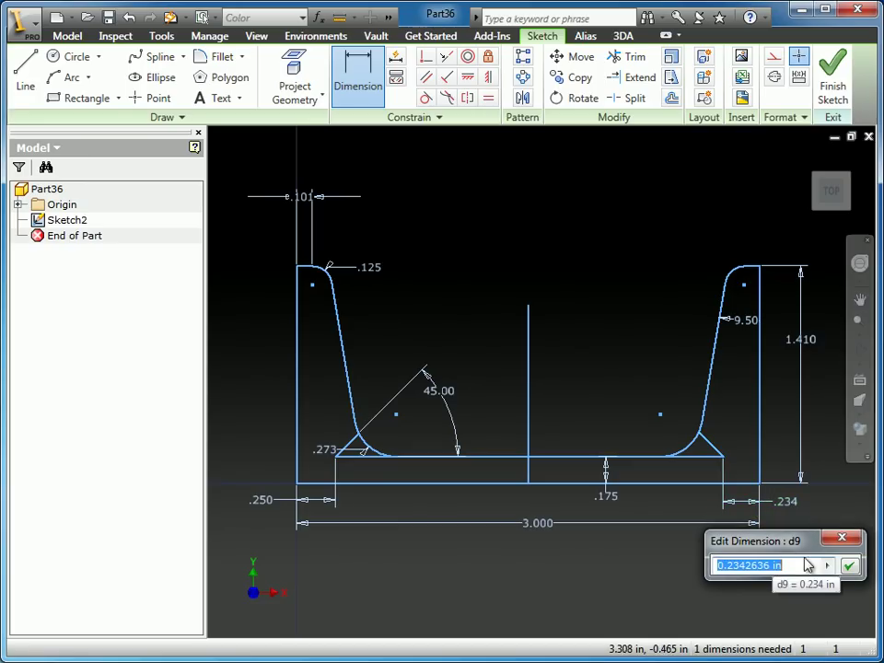
pyautogui.click(261, 502)
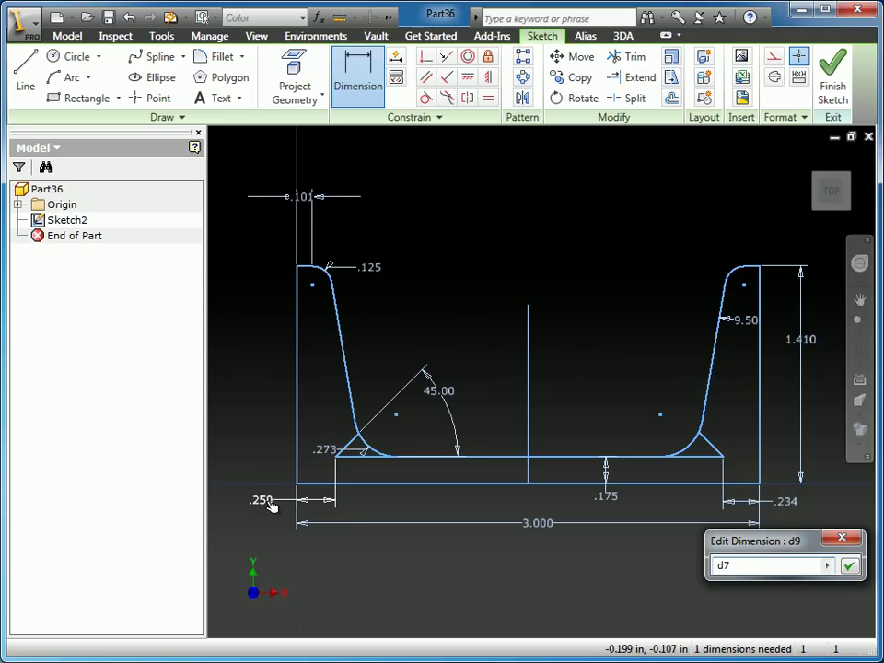
pyautogui.click(849, 565)
# Test the linked offsets by setting the left offset to .27 in, and restore it to .25 in
pyautogui.click(262, 502)
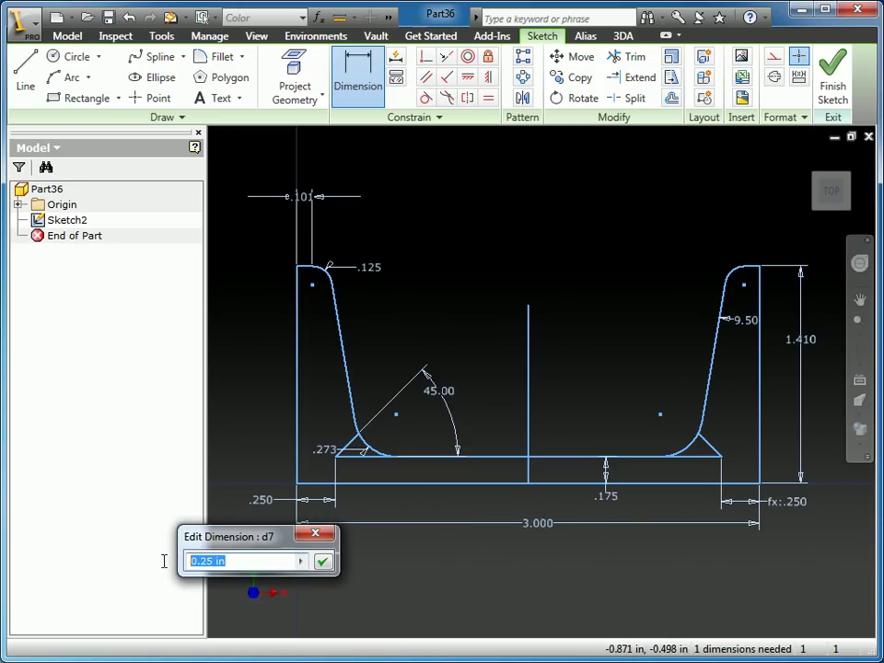
pyautogui.write('.2')
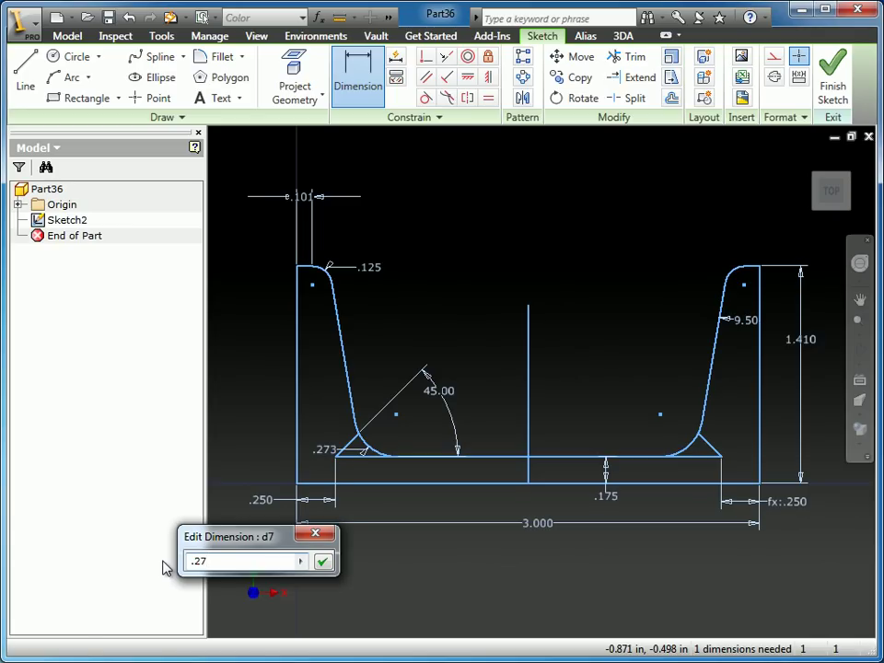
pyautogui.write('7')
pyautogui.press('Return')
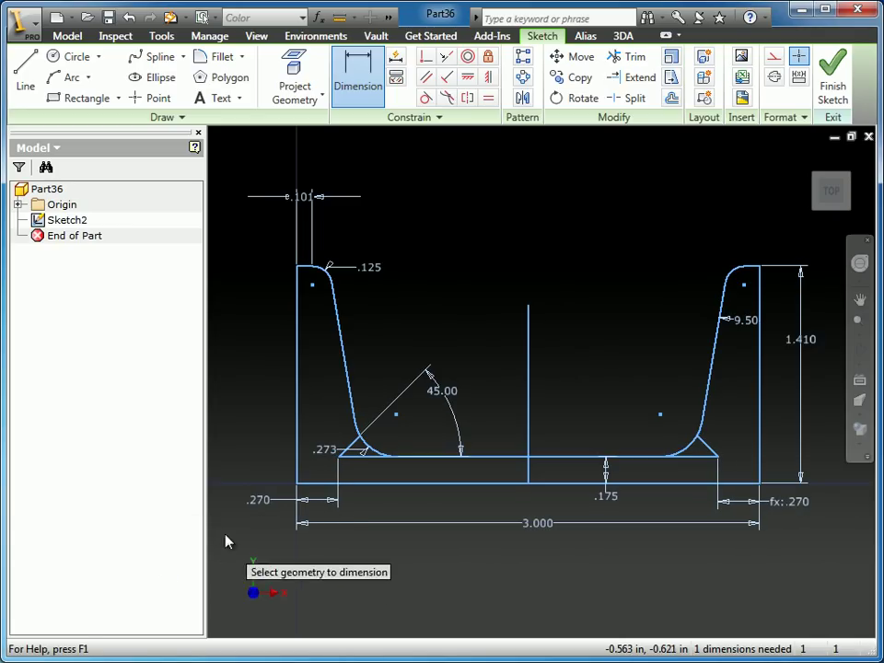
pyautogui.click(258, 503)
pyautogui.moveTo(247, 565); pyautogui.dragTo(129, 576)
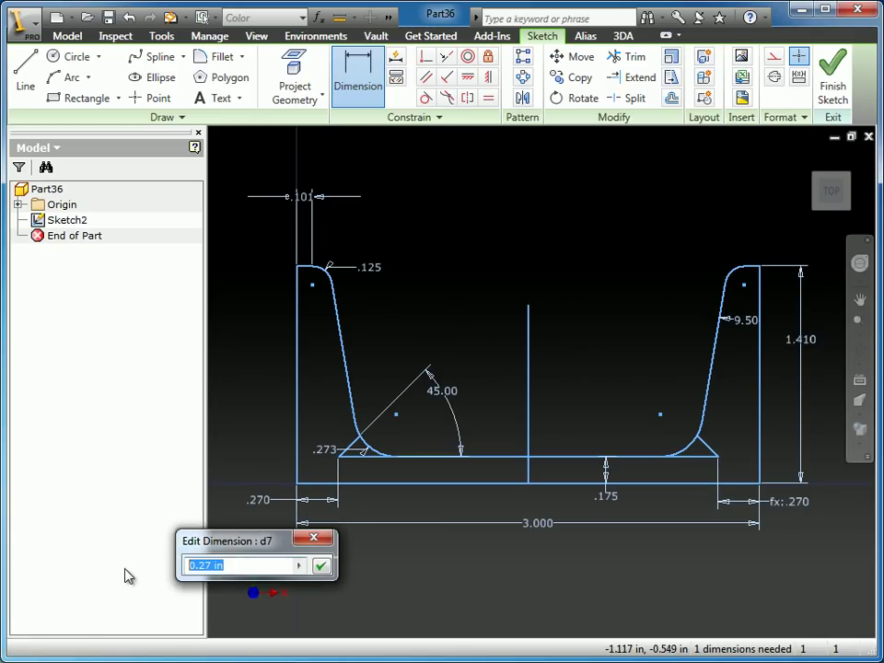
pyautogui.write('.25')
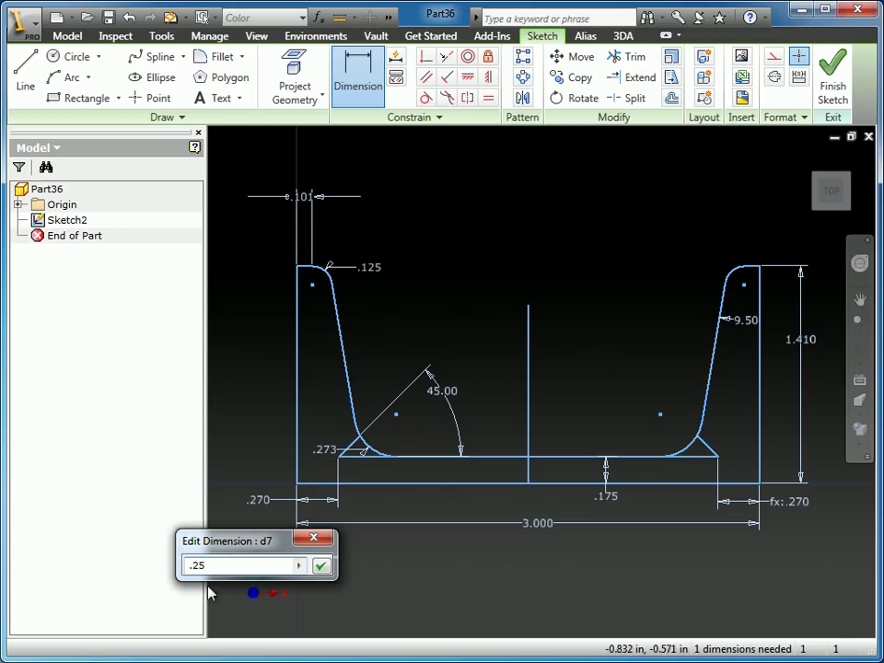
pyautogui.click(322, 567)
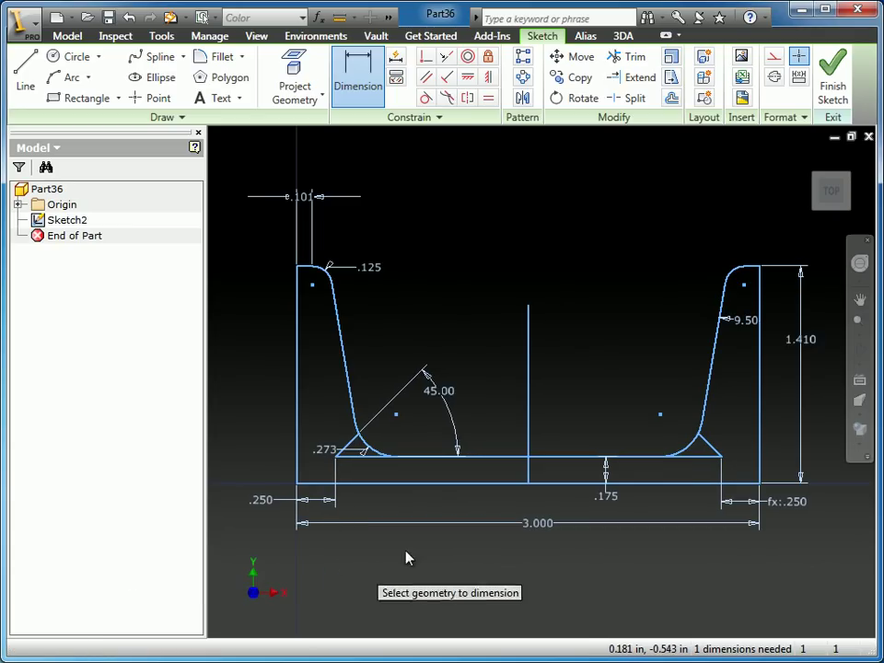
# Add a driven angular dimension between the right corner's diagonal line and the notch floor, and end the Dimension command
pyautogui.click(707, 457)
pyautogui.click(655, 455)
pyautogui.click(593, 402)
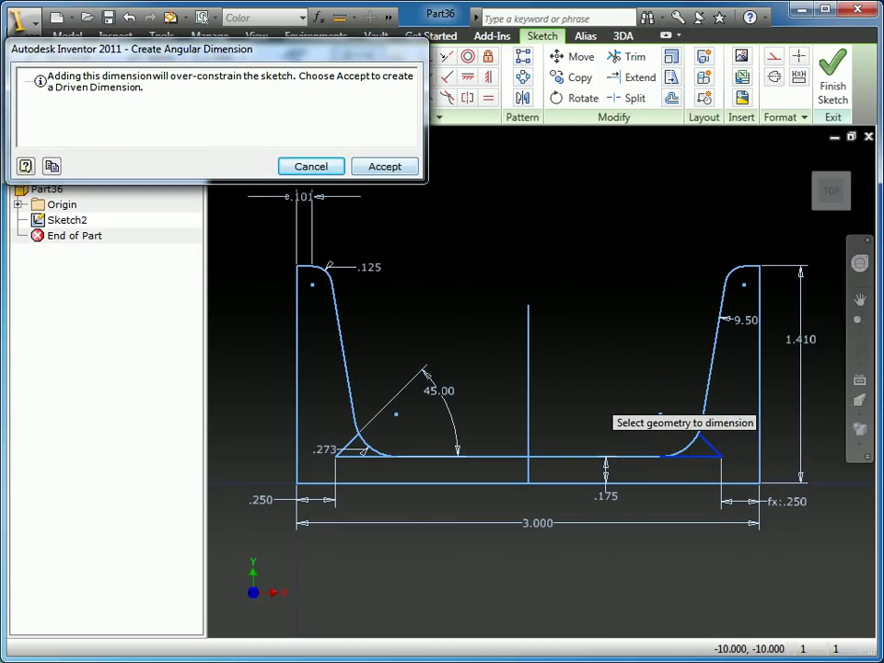
pyautogui.moveTo(89, 42); pyautogui.dragTo(110, 40)
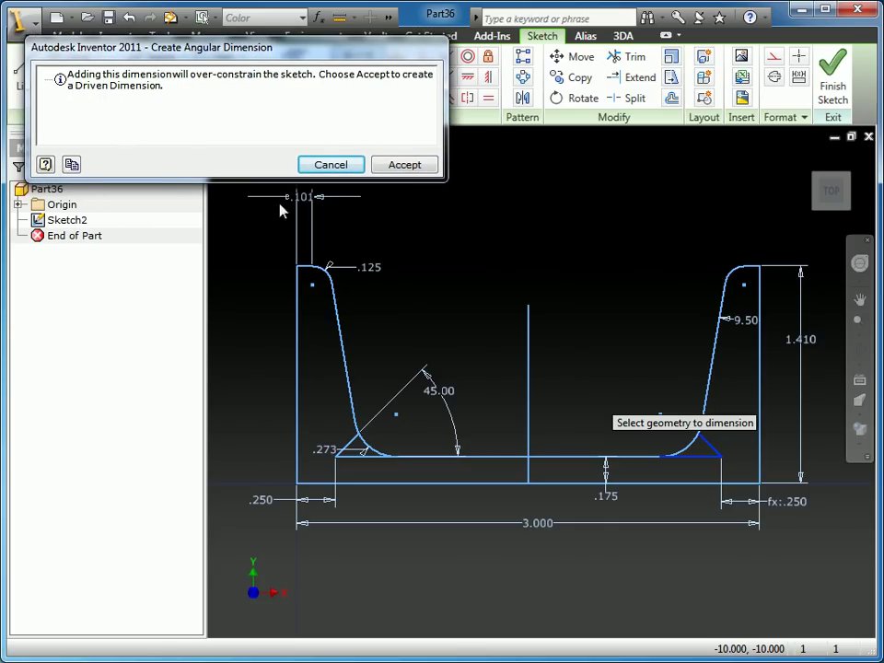
pyautogui.click(404, 165)
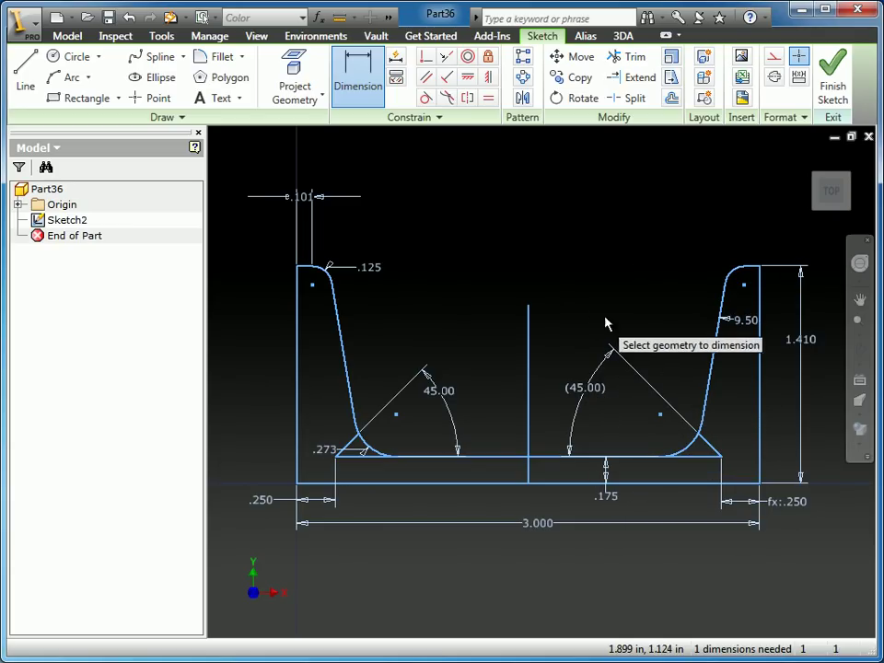
pyautogui.rightClick(555, 225)
pyautogui.click(585, 233)
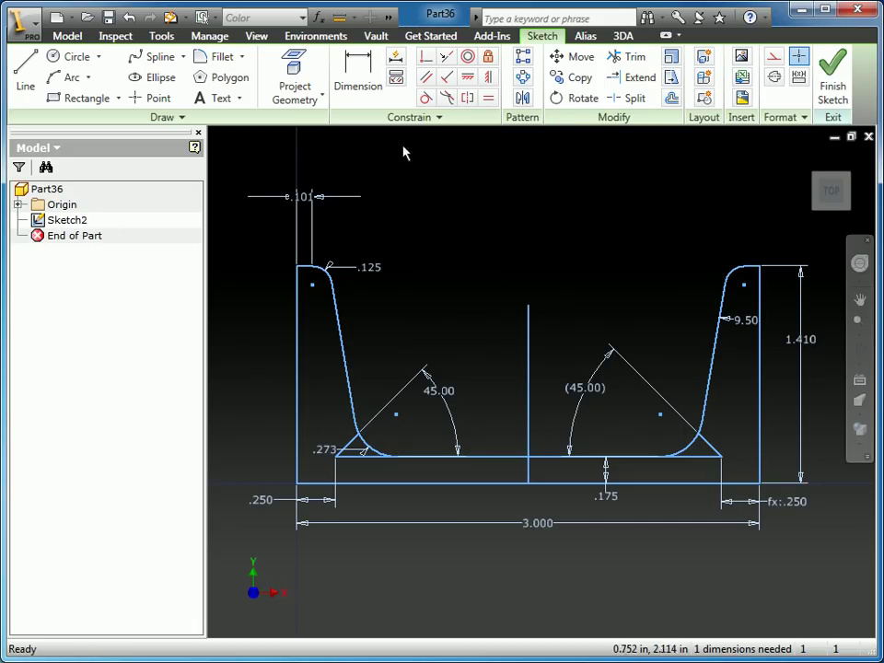
# Open the part's parameters and add a numeric user parameter named Length in inches, keeping the 1.0 in value
pyautogui.click(211, 37)
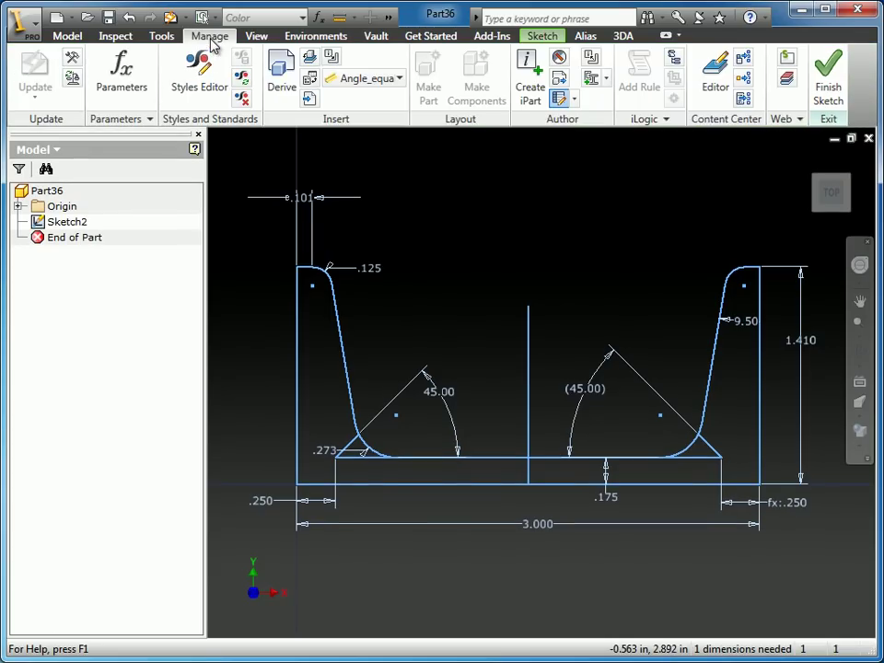
pyautogui.click(117, 81)
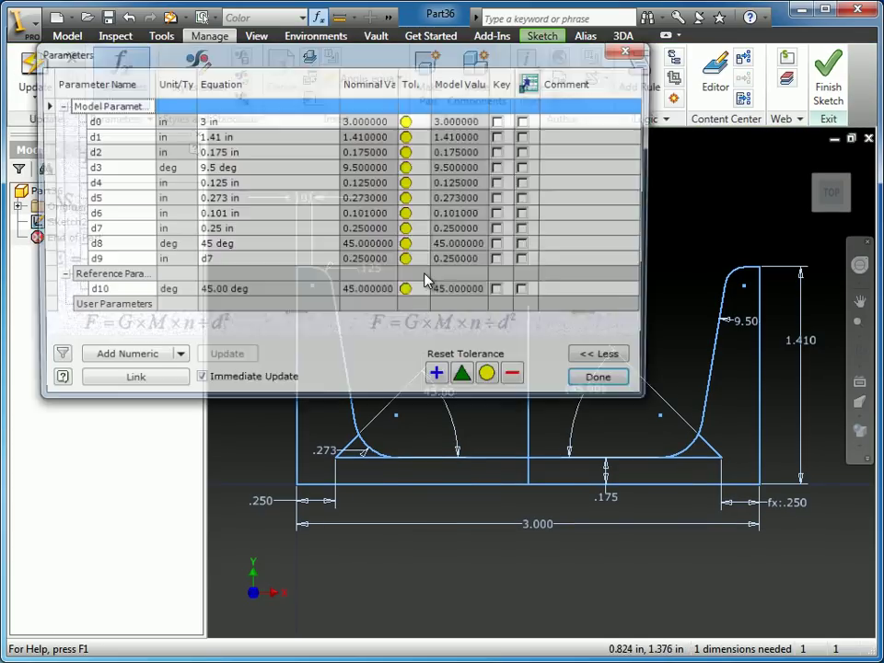
pyautogui.click(83, 307)
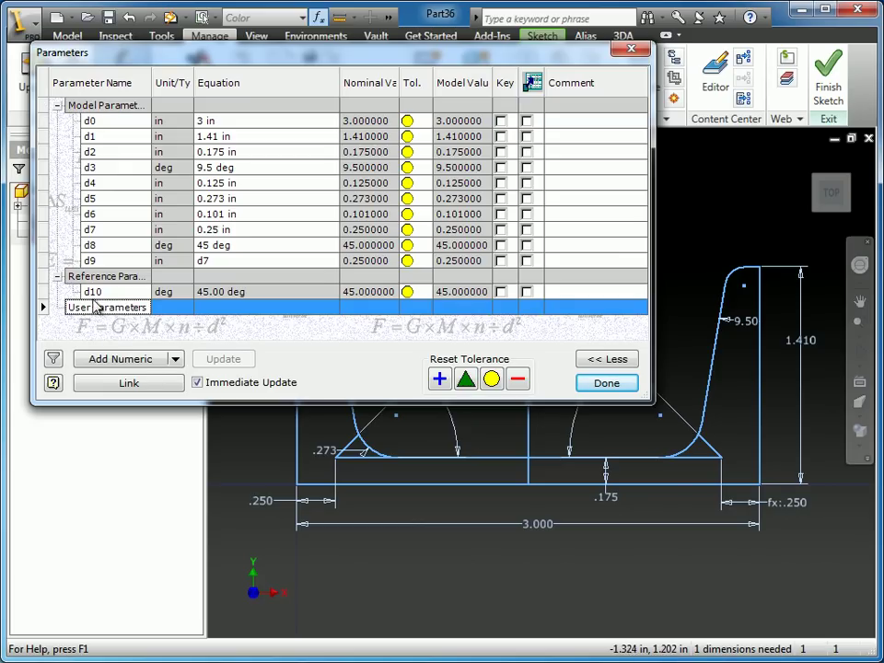
pyautogui.click(122, 366)
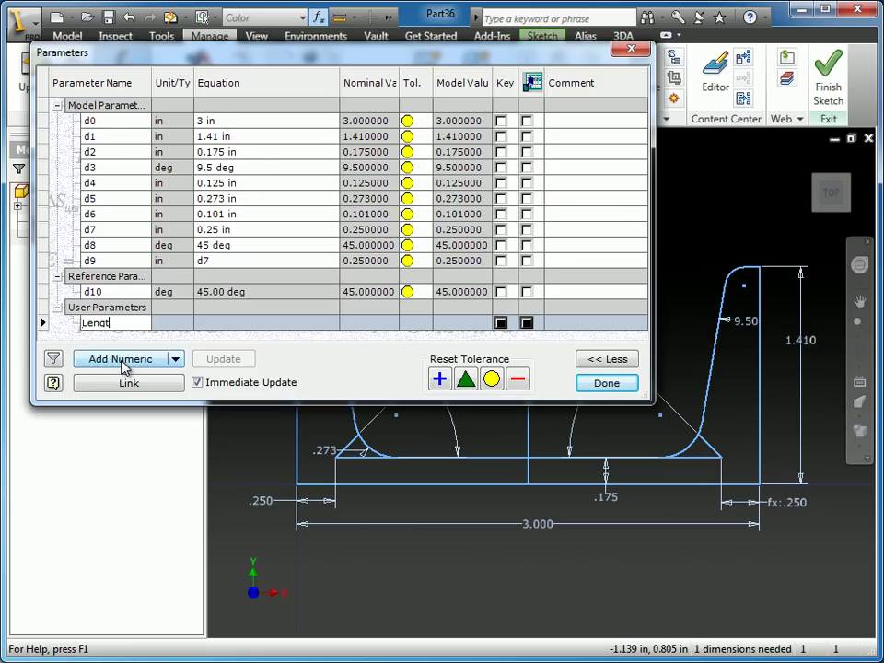
pyautogui.press('Tab')
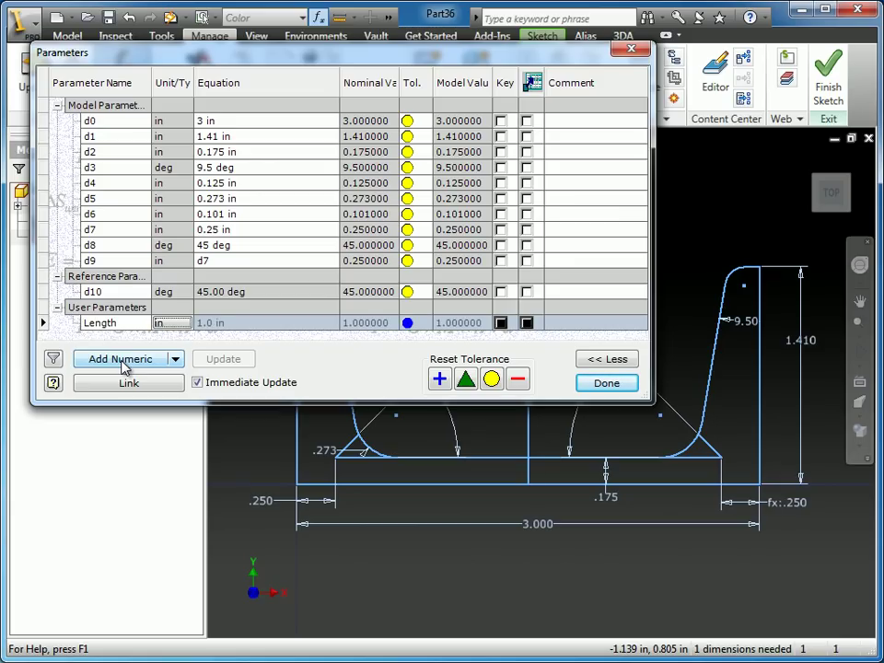
pyautogui.press('Tab')
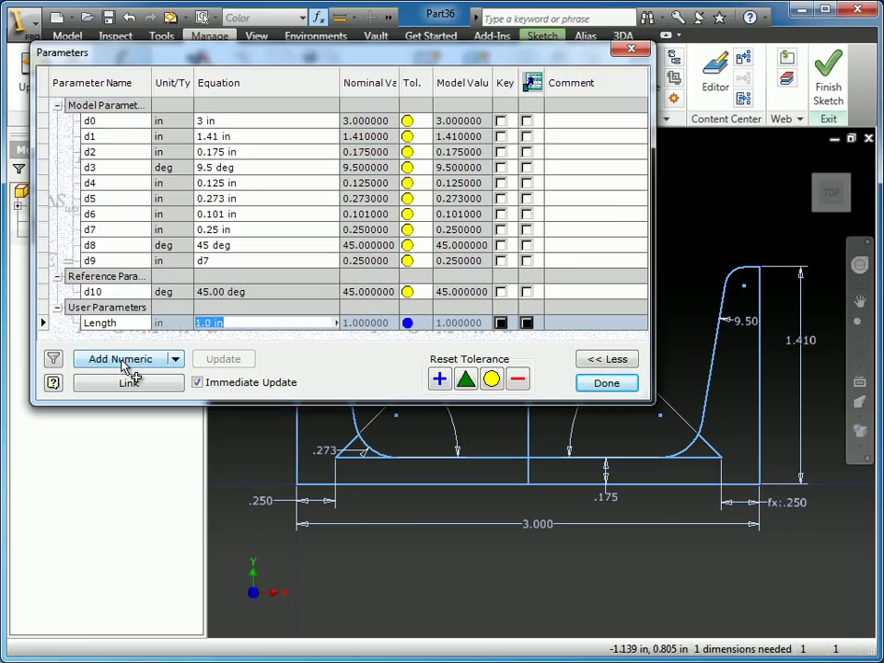
# Add a numeric user parameter named Width and set its equation to 3 in
pyautogui.click(123, 365)
pyautogui.write('Width')
pyautogui.press('Tab')
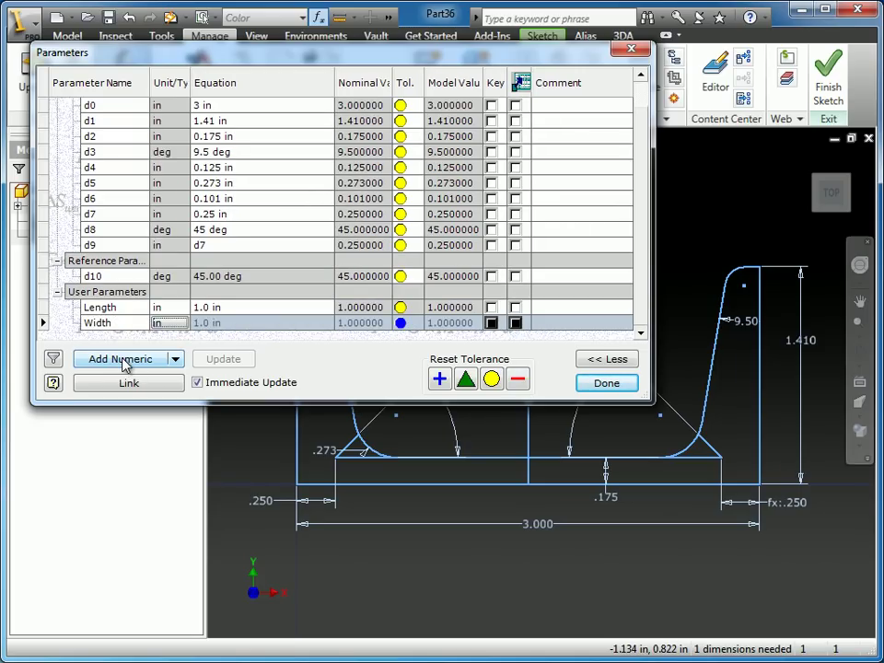
pyautogui.write('3')
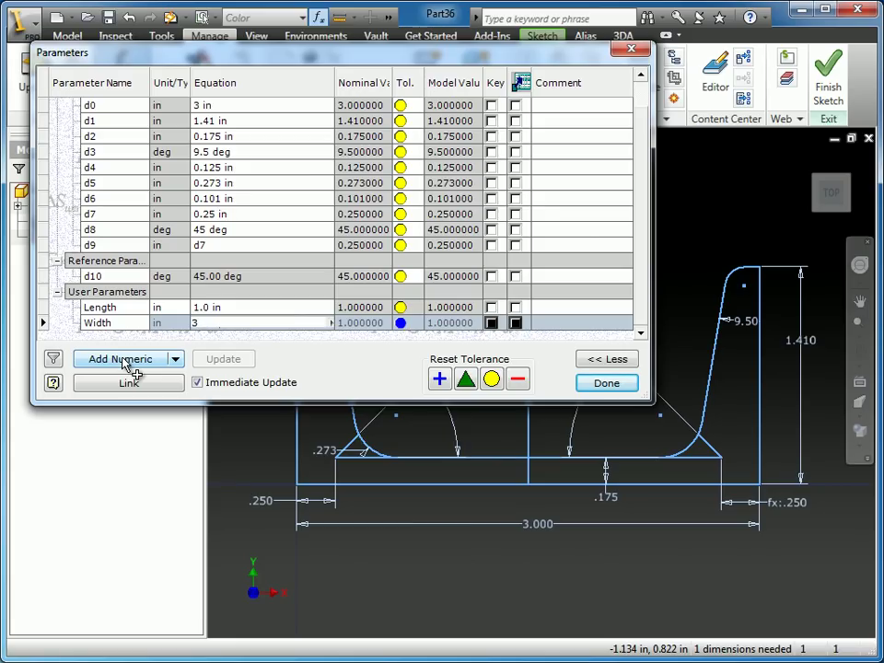
pyautogui.press('Return')
# Add a numeric user parameter named Height and set its equation to 1.41 in
pyautogui.click(121, 360)
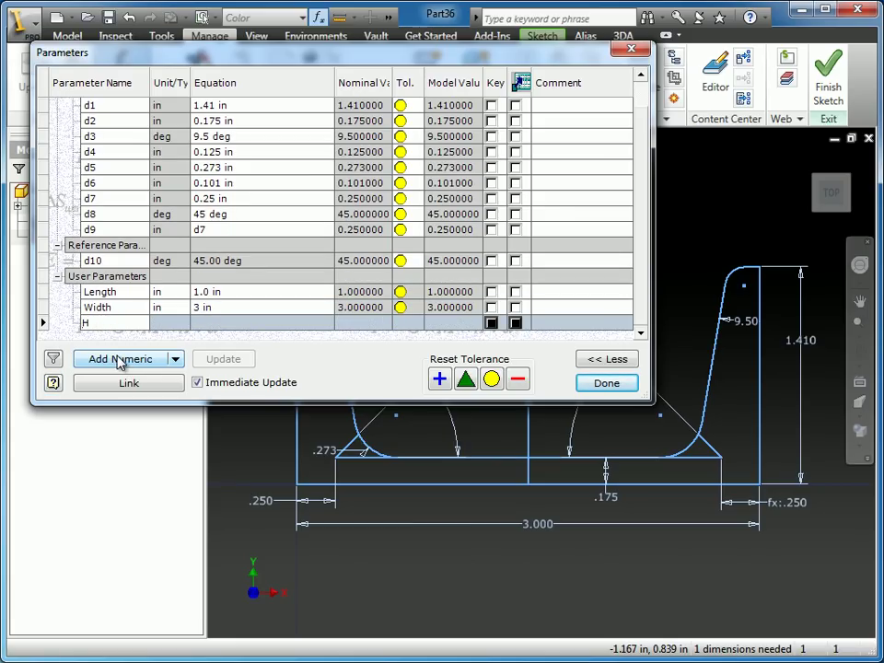
pyautogui.press('Tab')
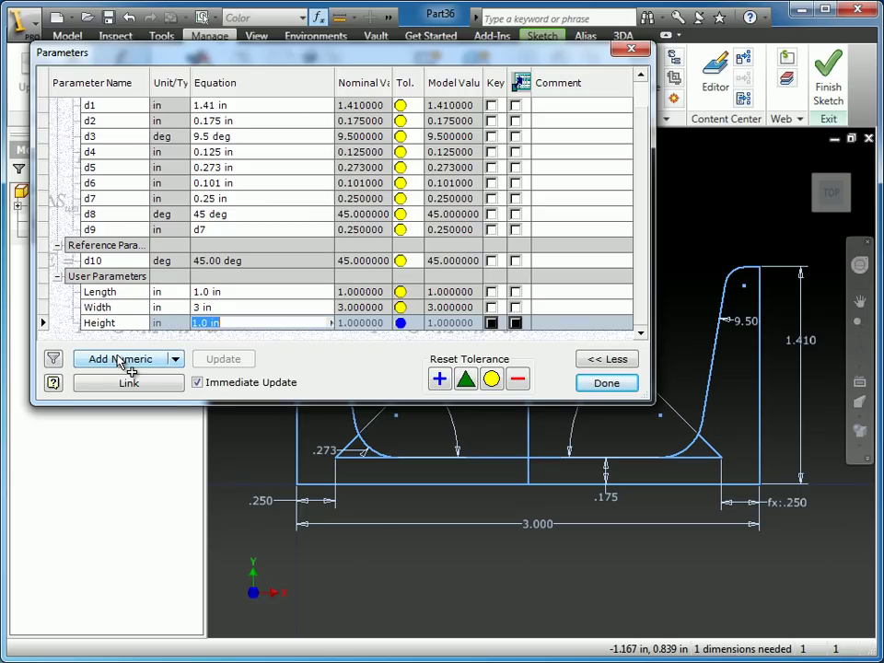
pyautogui.write('1.41')
pyautogui.press('Return')
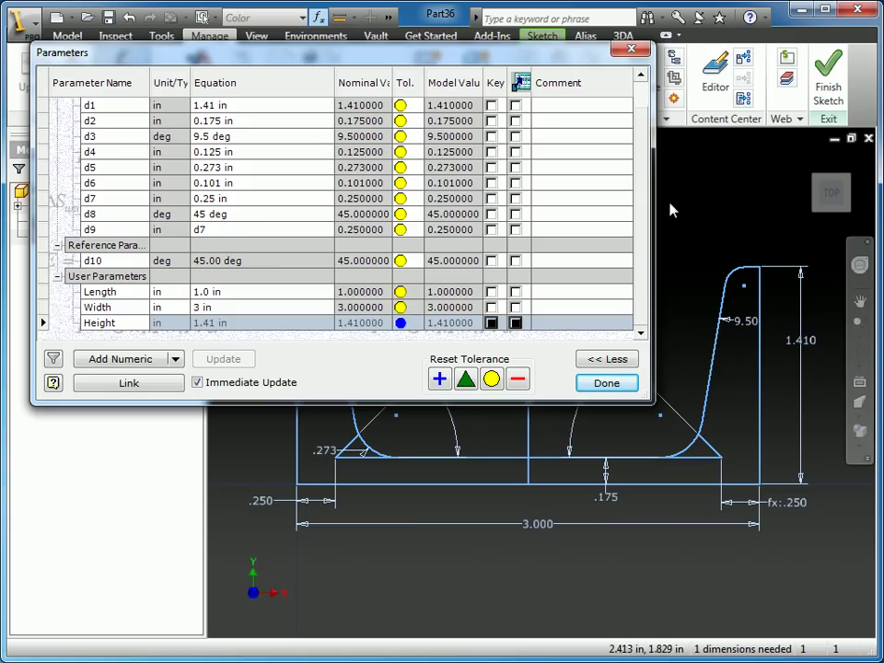
# Drive the profile's overall width dimension d0 by setting its equation to the Width parameter
pyautogui.moveTo(645, 316); pyautogui.dragTo(645, 243)
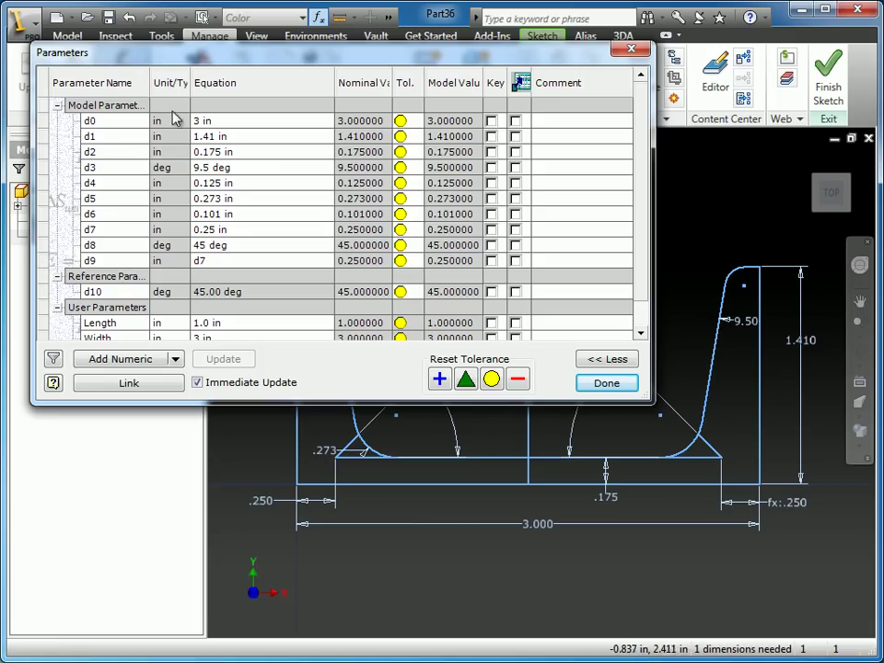
pyautogui.click(226, 122)
pyautogui.click(230, 136)
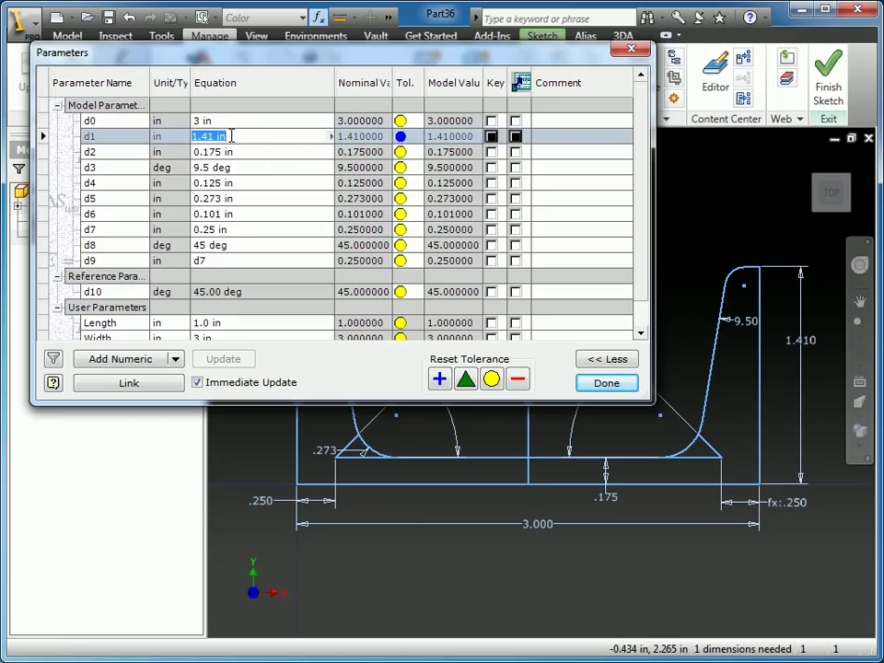
pyautogui.click(235, 123)
pyautogui.moveTo(235, 122)
pyautogui.mouseDown()
pyautogui.moveTo(182, 119)
pyautogui.moveTo(175, 128)
pyautogui.mouseUp()
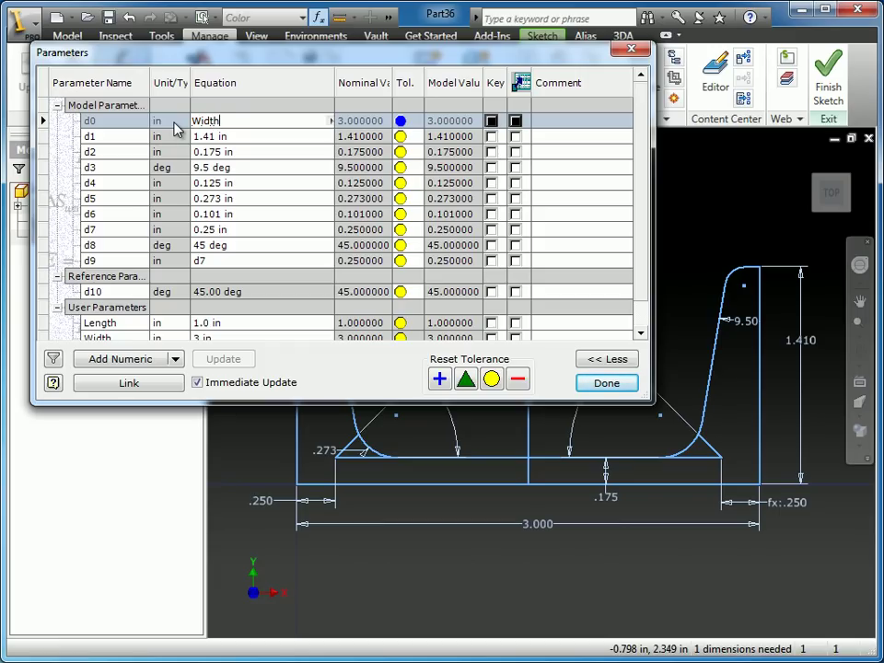
# Set the equation of the overall height dimension d1 to the Height parameter and finish editing the parameters
pyautogui.click(242, 137)
pyautogui.moveTo(292, 136); pyautogui.dragTo(155, 140)
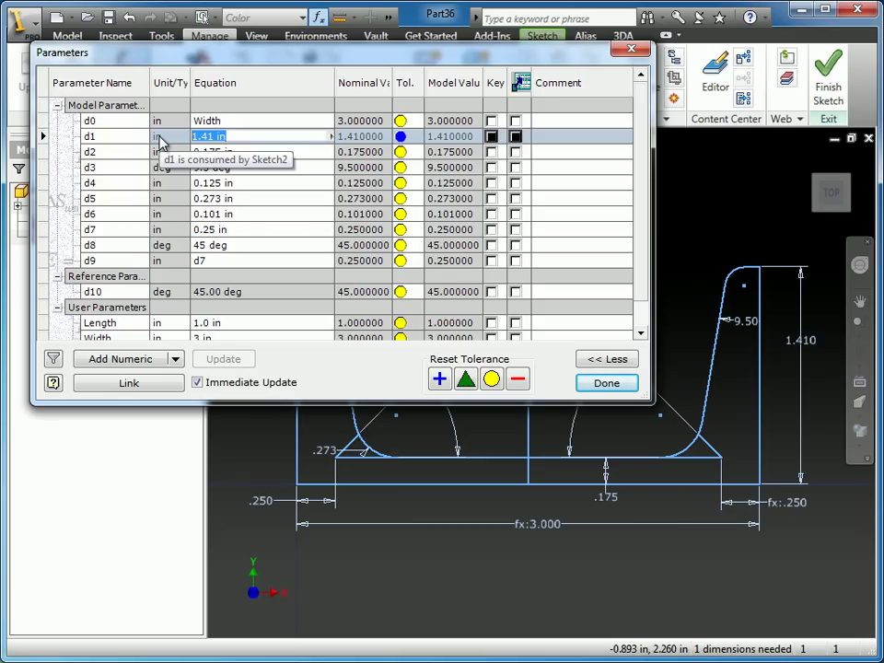
pyautogui.write('Height')
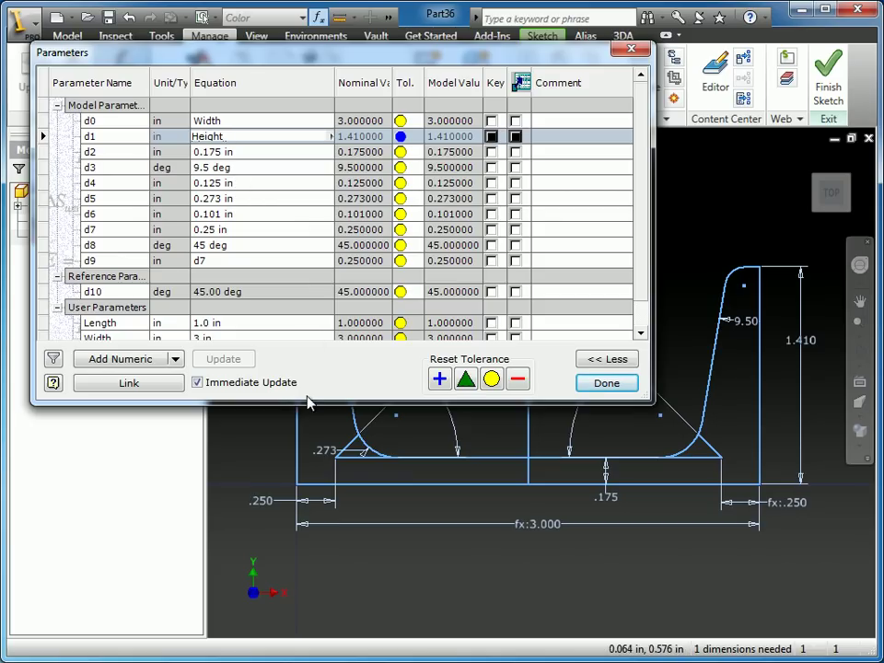
pyautogui.click(608, 385)
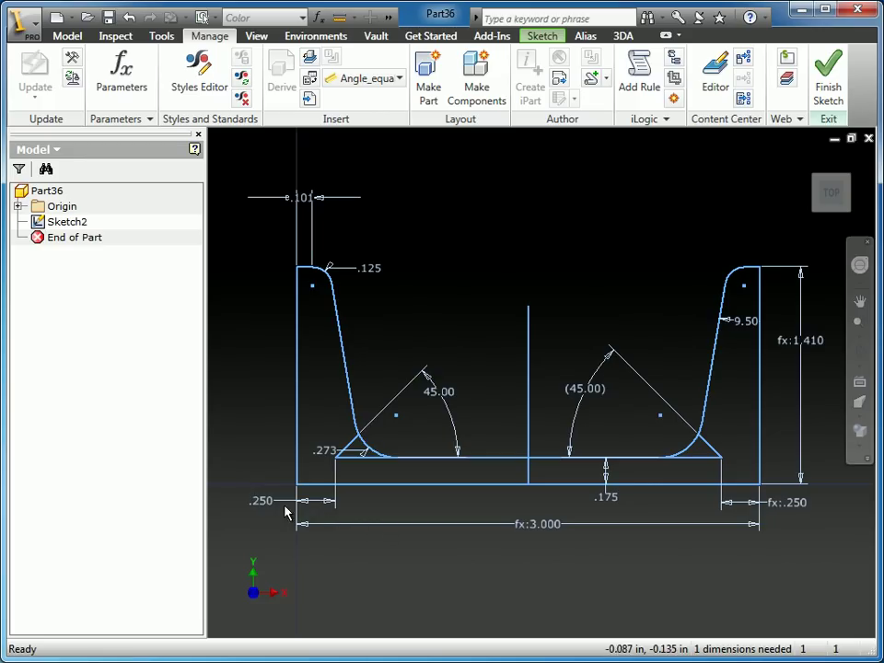
# Check which parameters drive the profile's overall width and height dimensions in the sketch, without changing either one
pyautogui.doubleClick(542, 526)
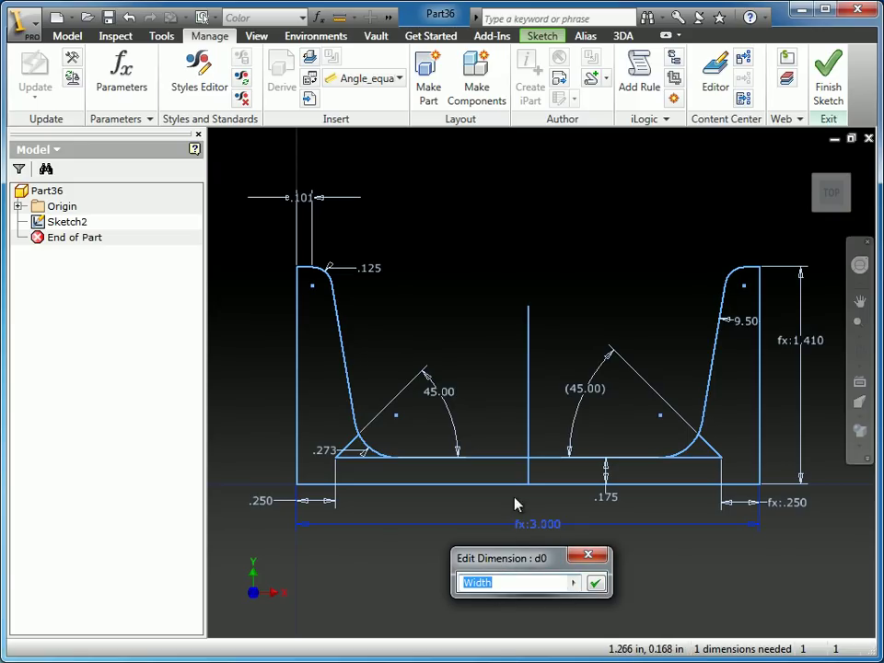
pyautogui.click(588, 554)
pyautogui.click(801, 342)
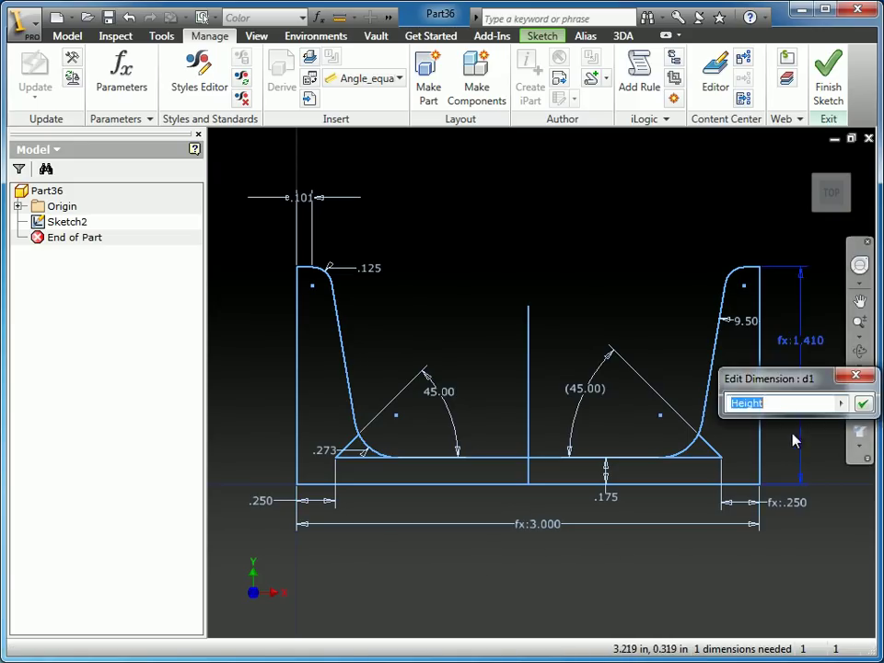
pyautogui.write('Height')
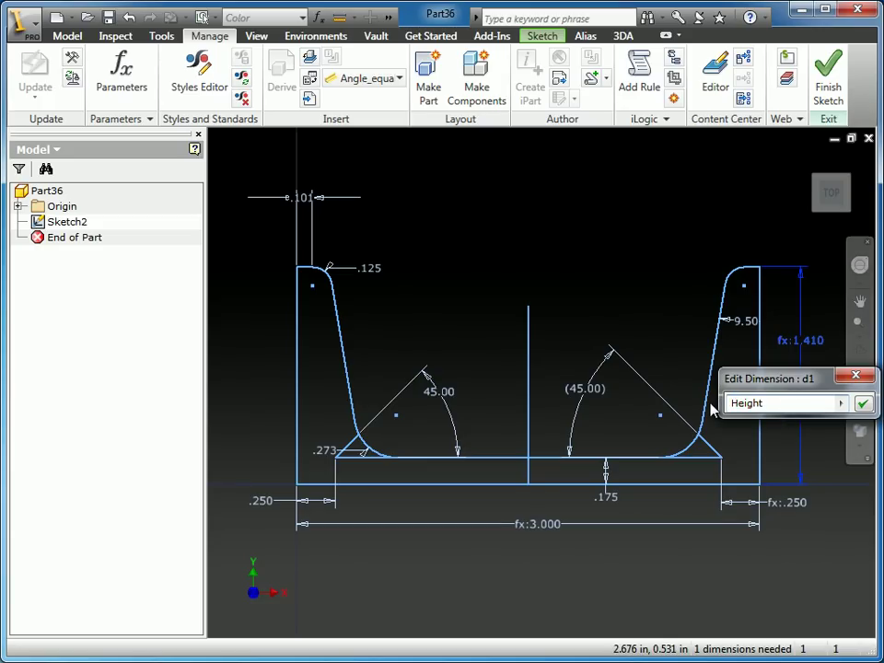
pyautogui.click(857, 375)
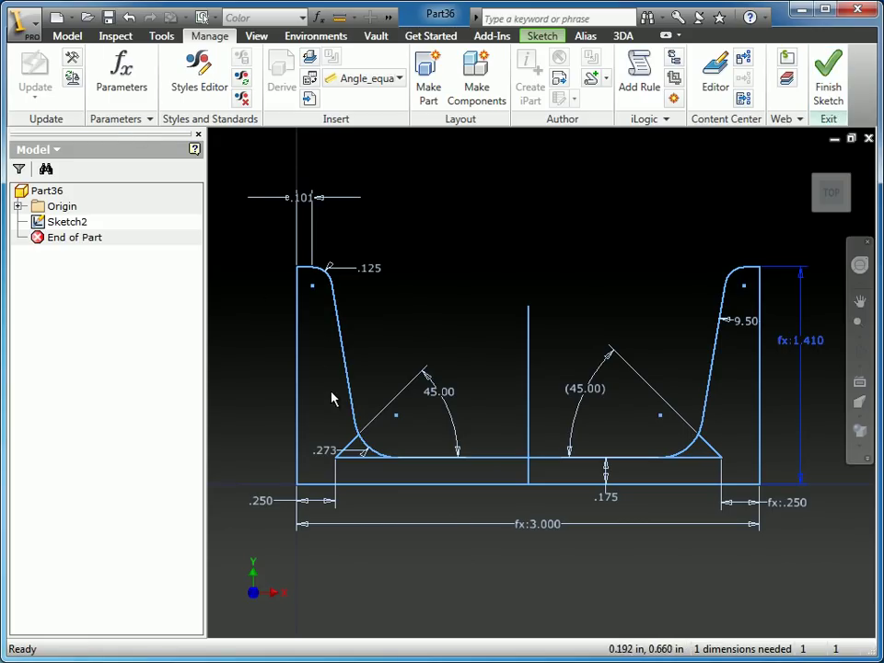
# Extrude the channel profile as a solid with the distance driven by the Length parameter
pyautogui.keyDown('shift'); pyautogui.moveTo(330, 399); pyautogui.dragTo(336, 409, button='middle'); pyautogui.keyUp('shift')
pyautogui.press('e')
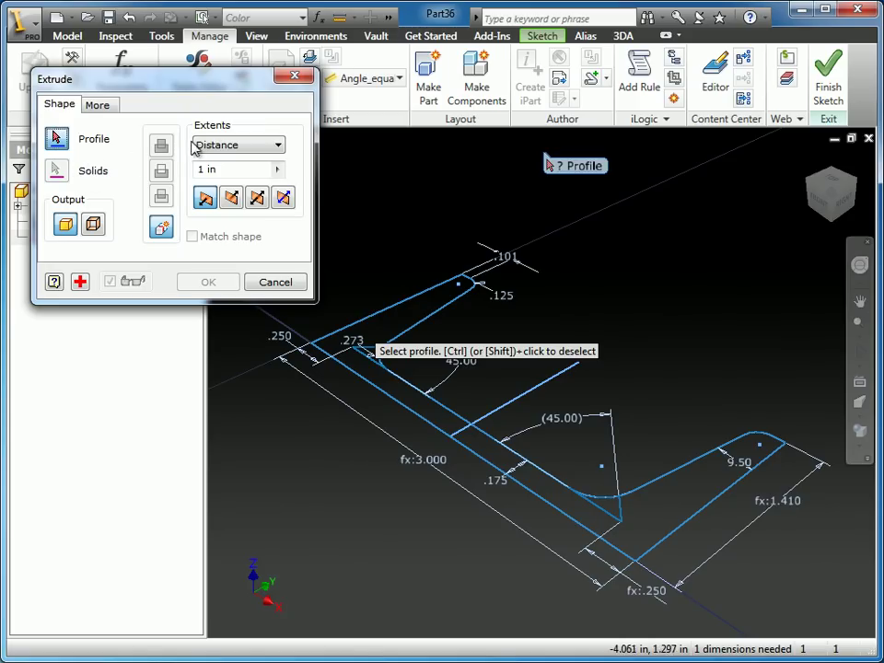
pyautogui.click(395, 329)
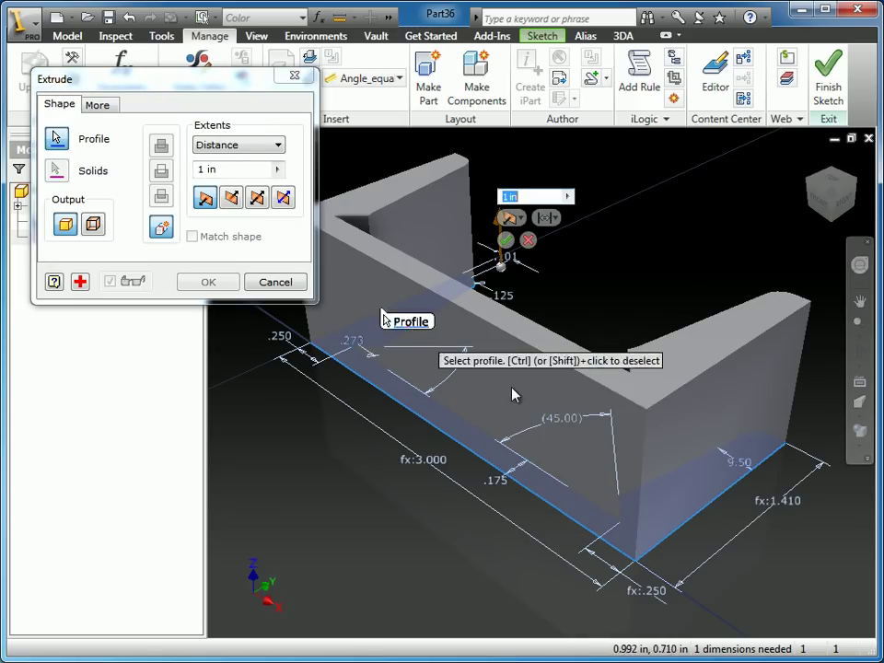
pyautogui.keyDown('ctrl'); pyautogui.click(456, 352); pyautogui.keyUp('ctrl')
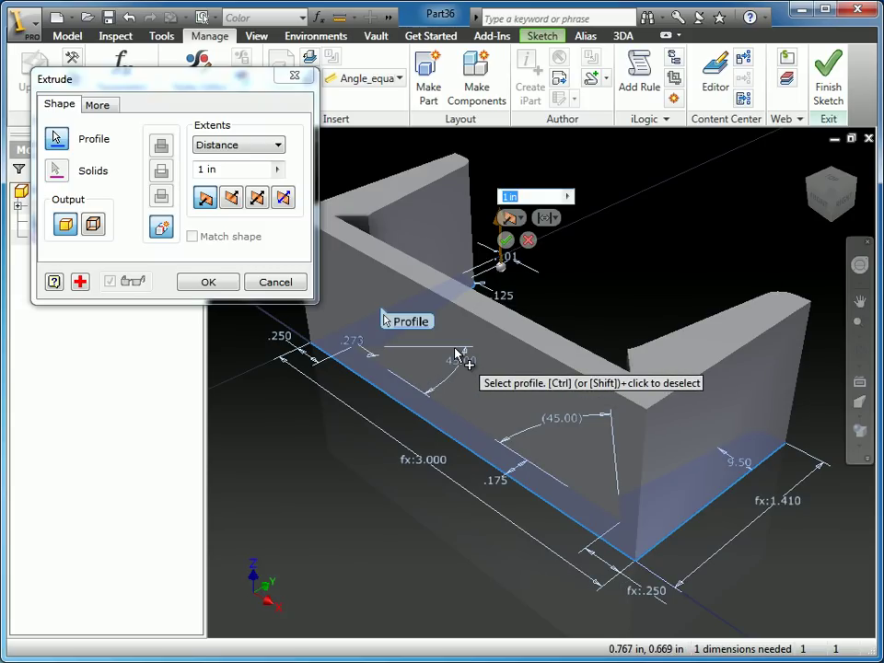
pyautogui.write('L')
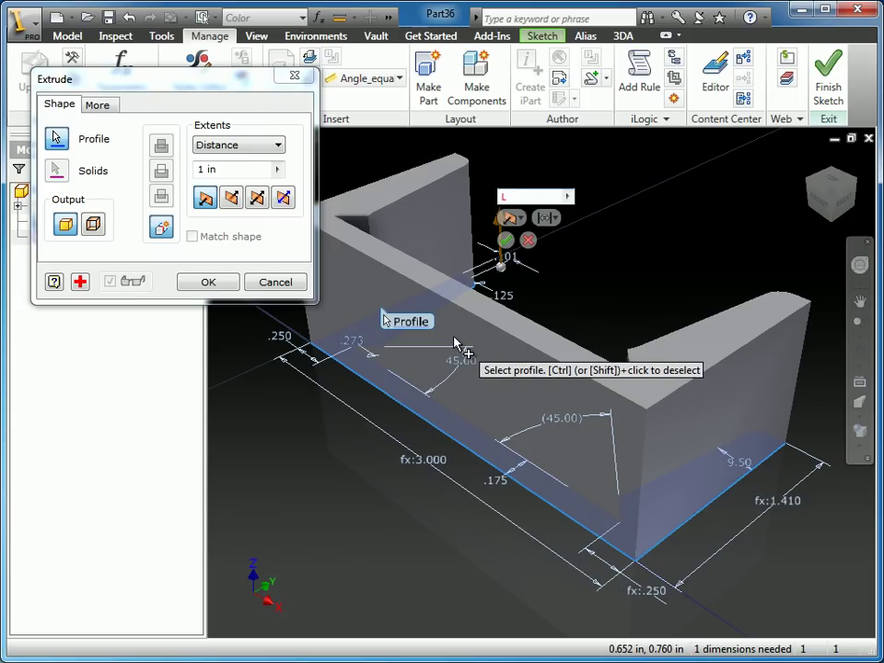
pyautogui.write('ength')
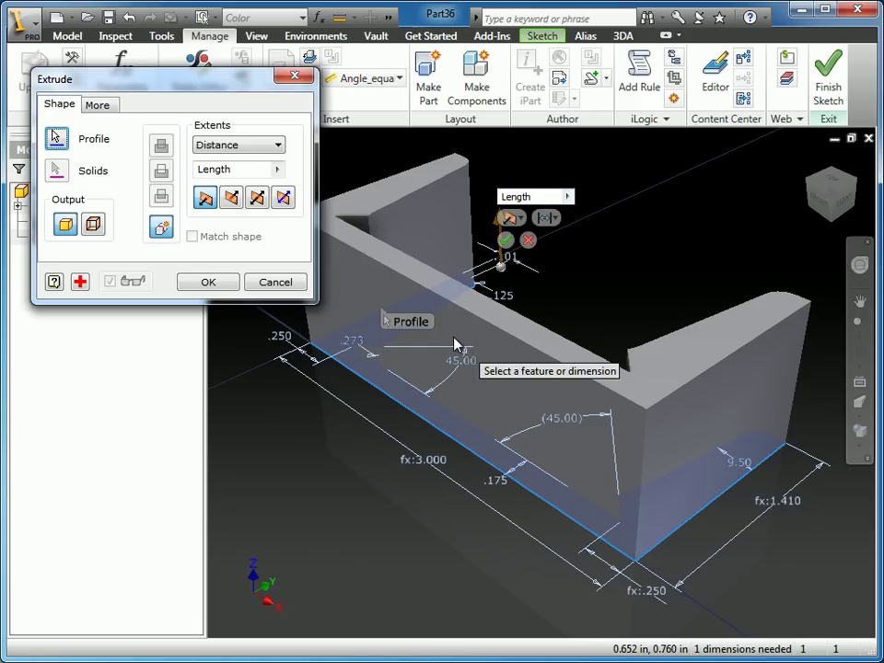
pyautogui.click(211, 281)
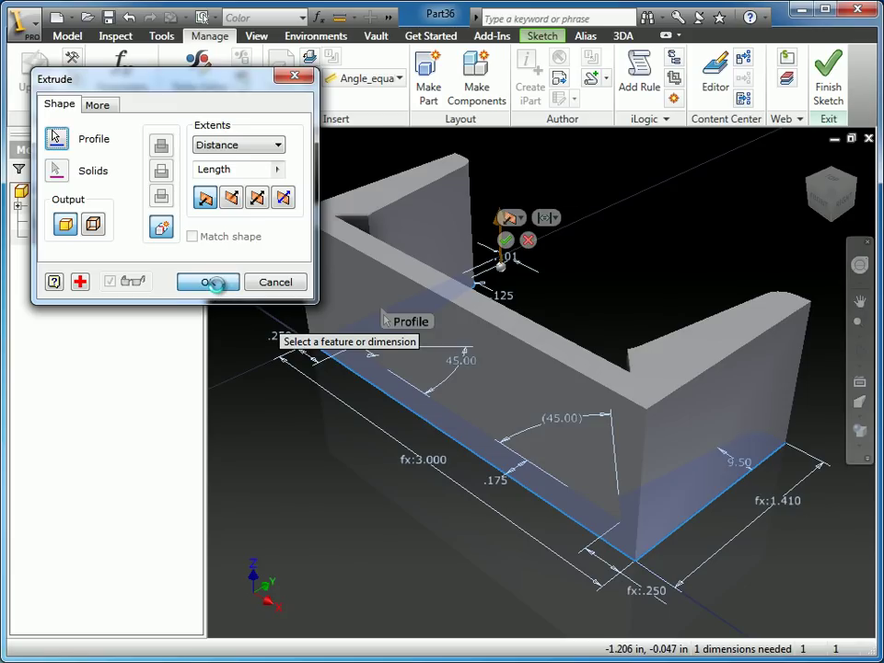
# Set the part's physical material to Aluminum-6061 in its iProperties and apply it
pyautogui.press('F2')
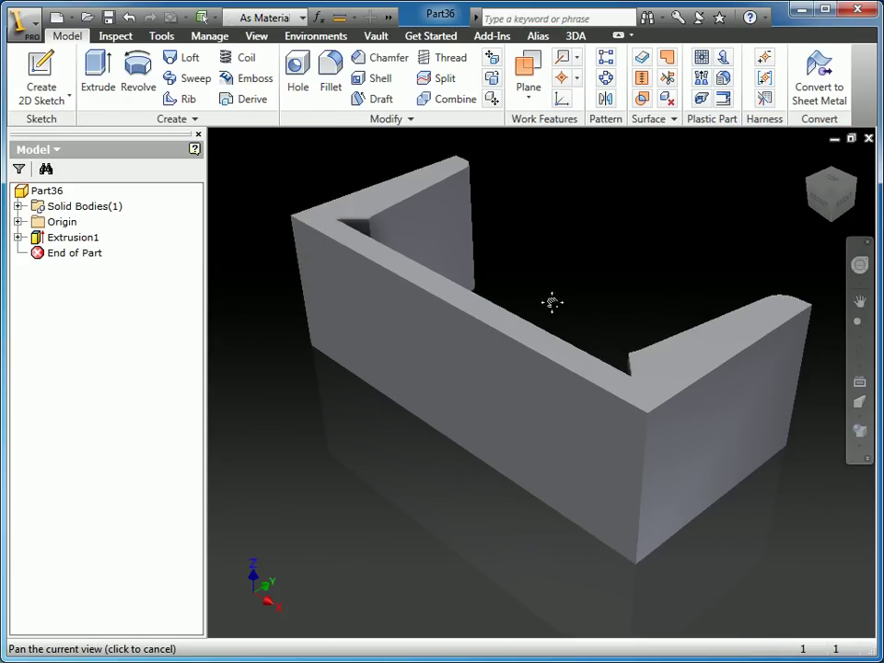
pyautogui.moveTo(551, 302); pyautogui.dragTo(535, 363)
pyautogui.press('Escape')
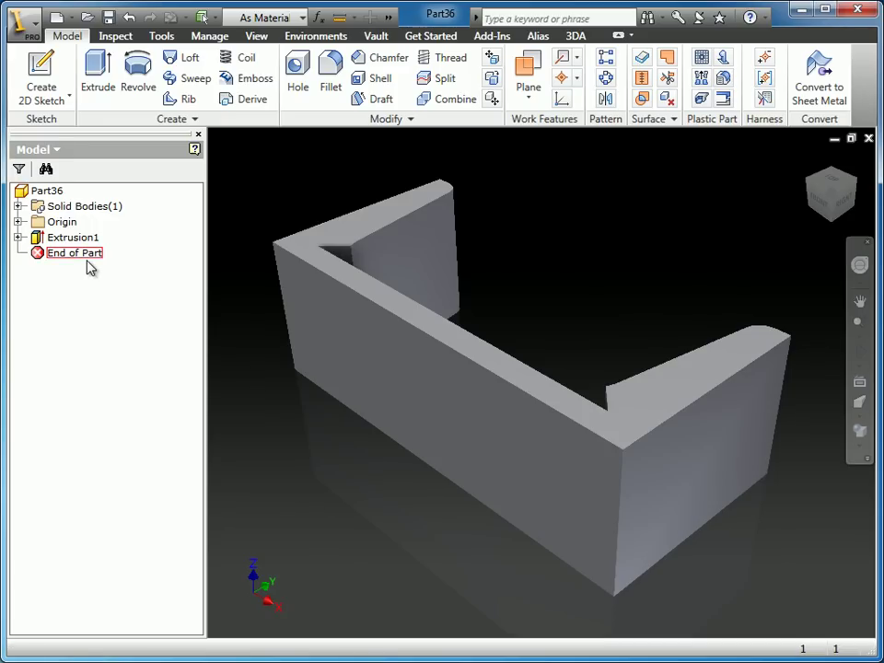
pyautogui.rightClick(49, 193)
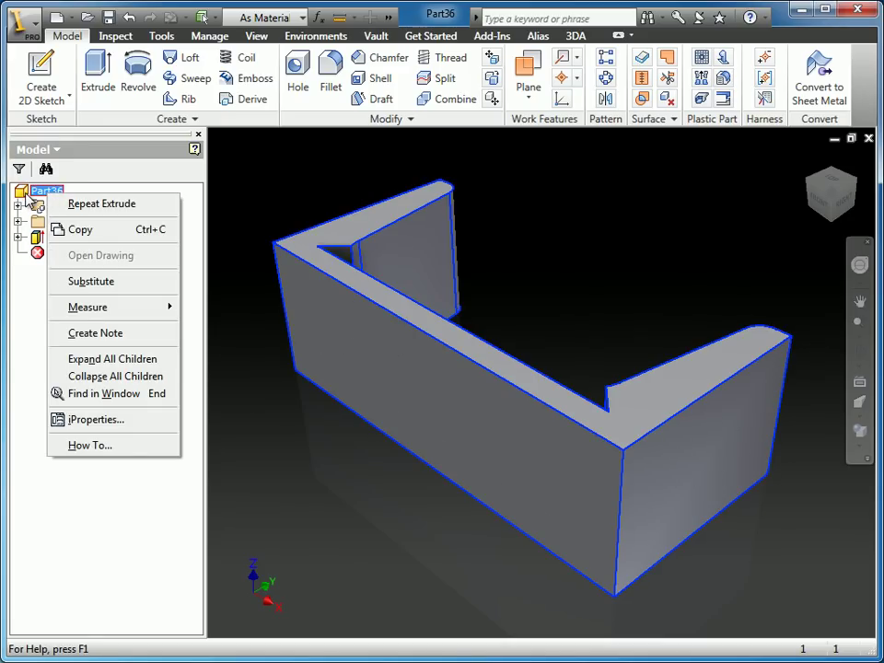
pyautogui.click(94, 420)
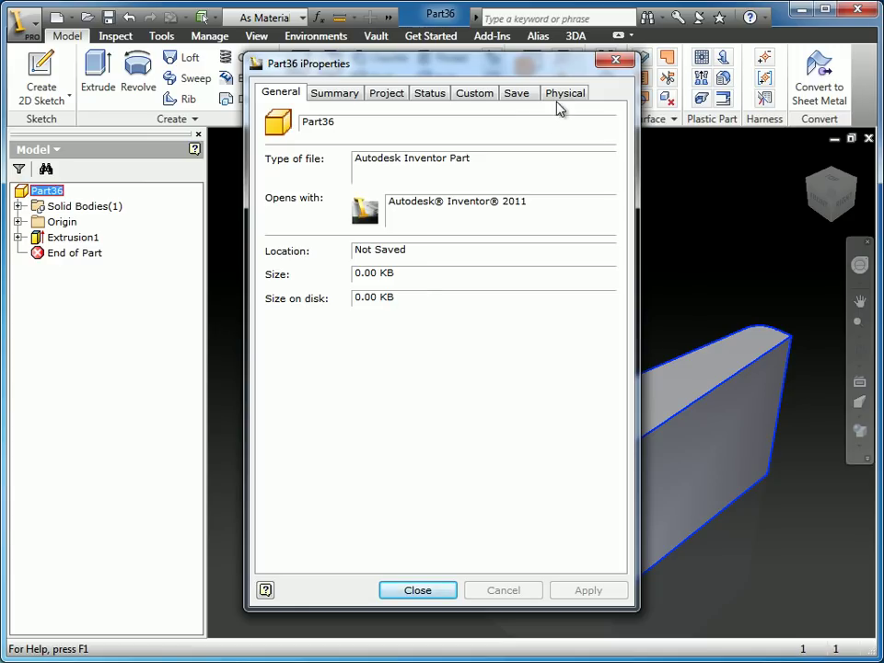
pyautogui.click(565, 94)
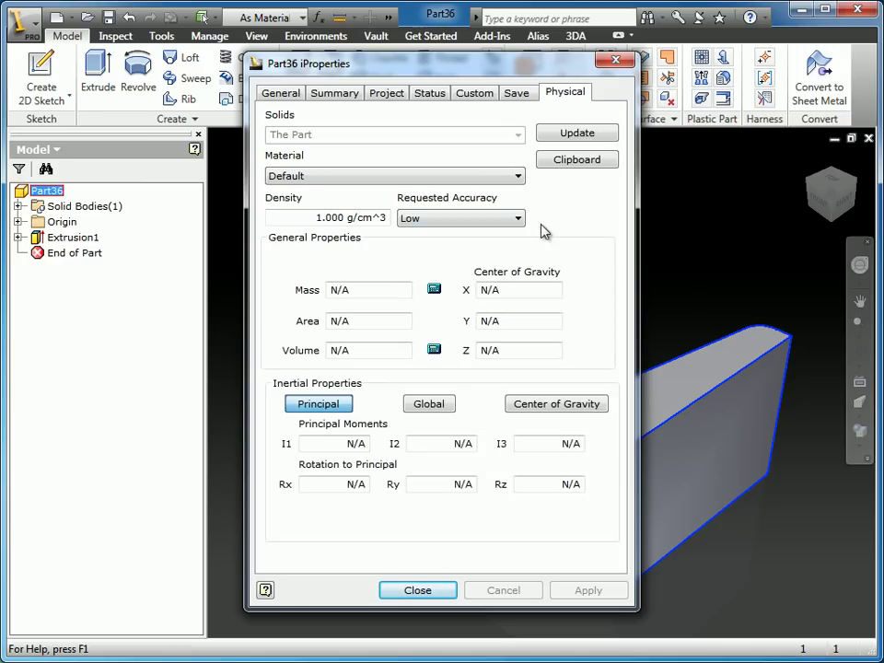
pyautogui.click(517, 176)
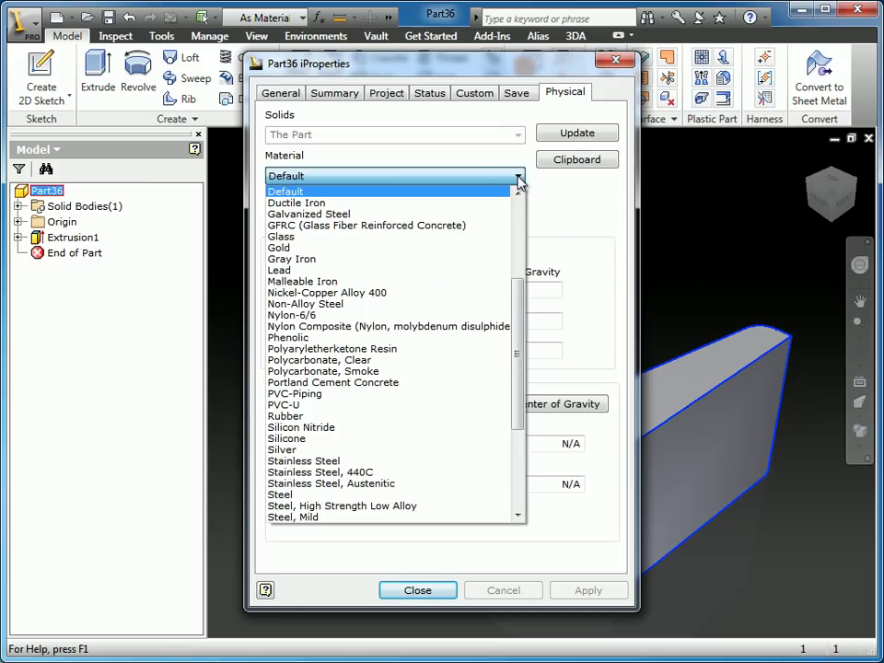
pyautogui.scroll(5, 374, 296)
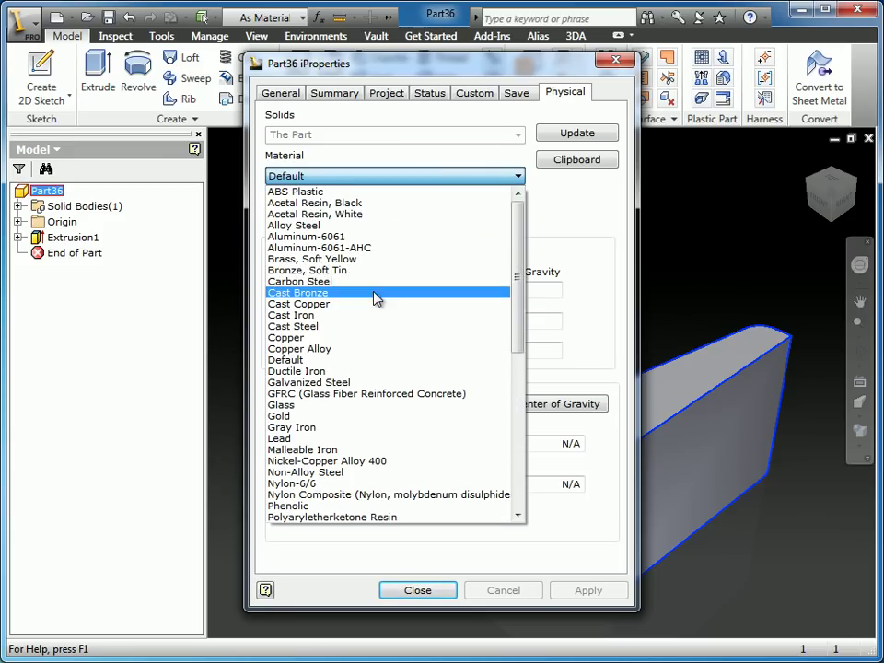
pyautogui.click(355, 237)
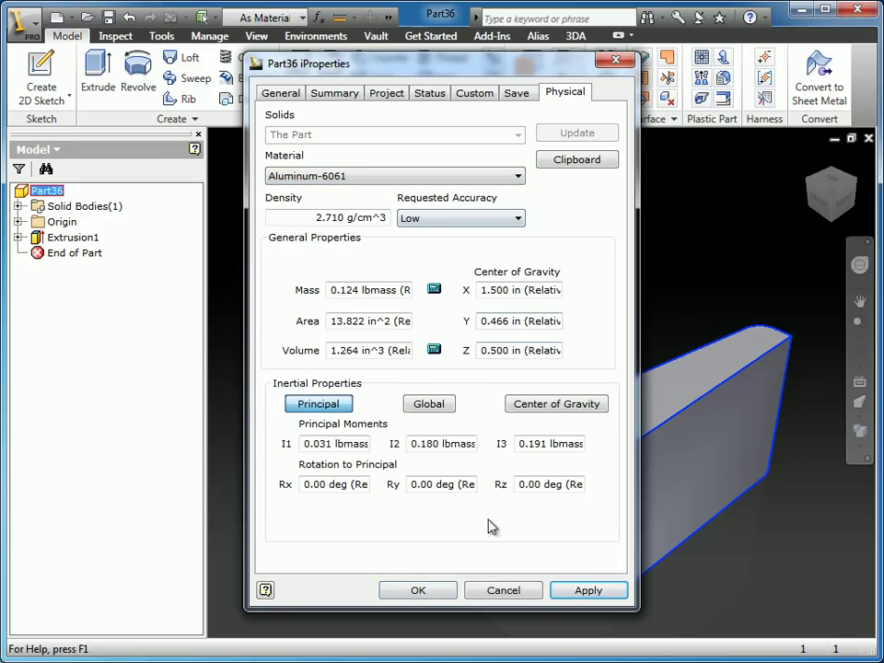
pyautogui.click(580, 592)
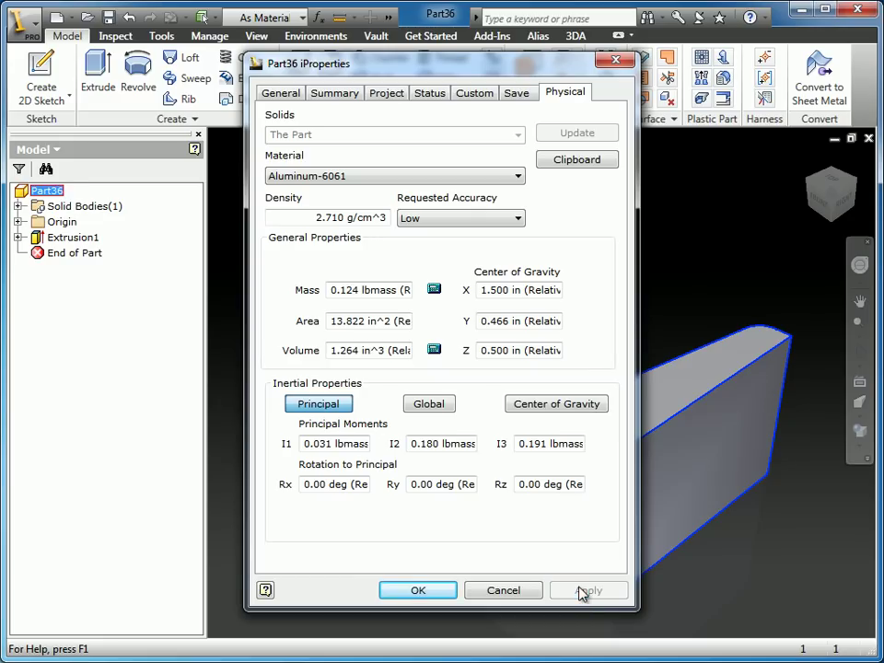
pyautogui.click(437, 589)
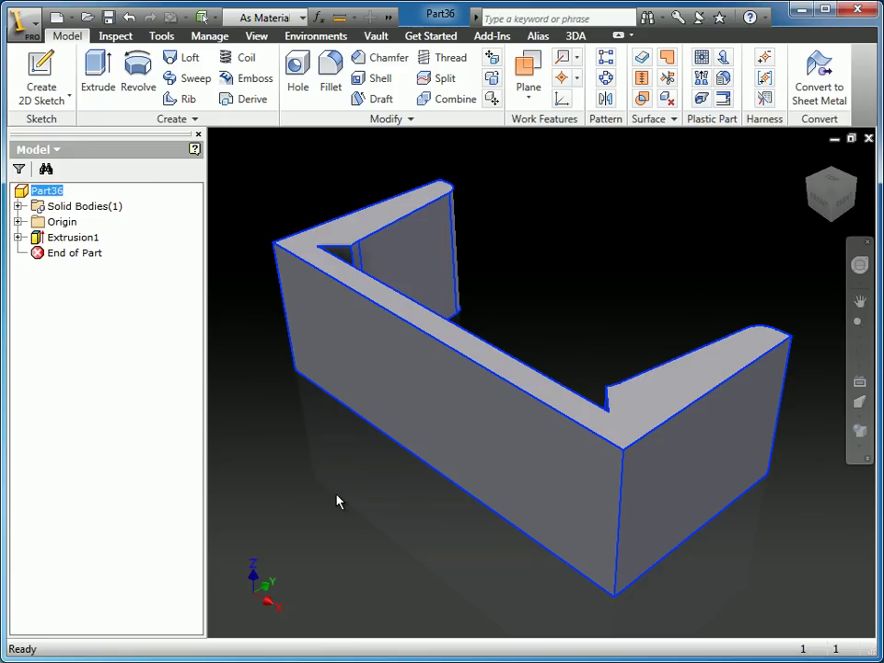
pyautogui.click(611, 344)
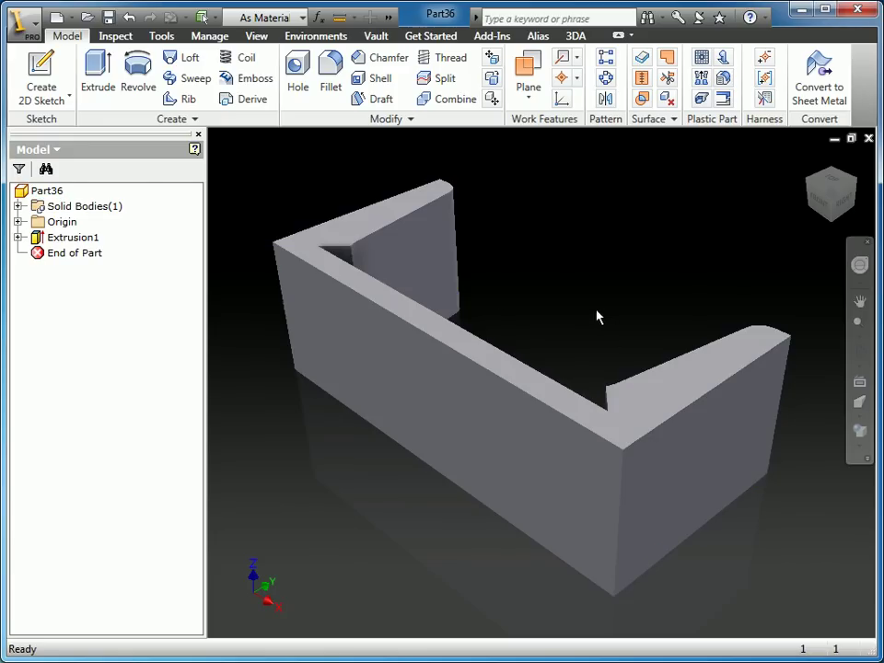
pyautogui.click(51, 191)
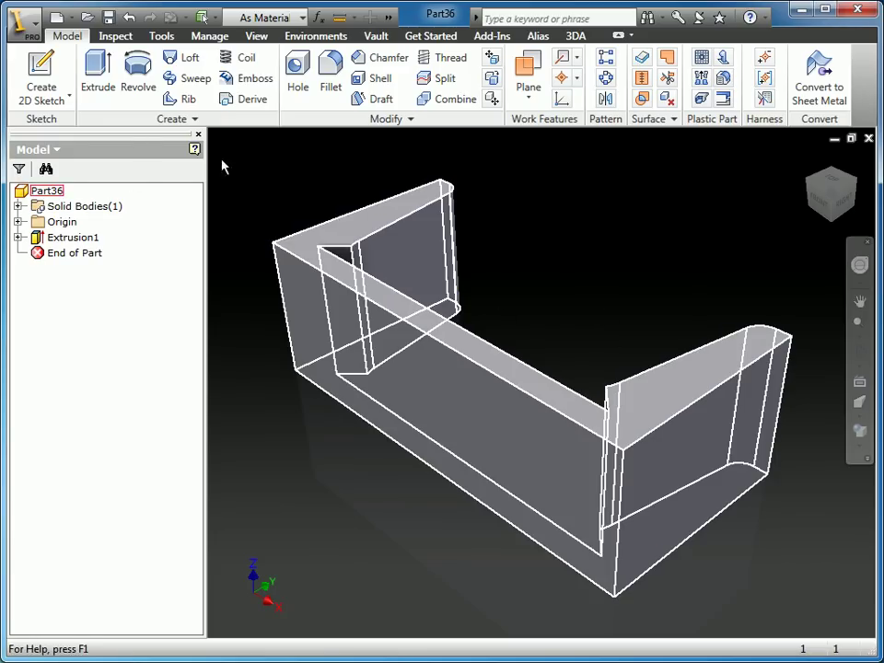
pyautogui.click(483, 286)
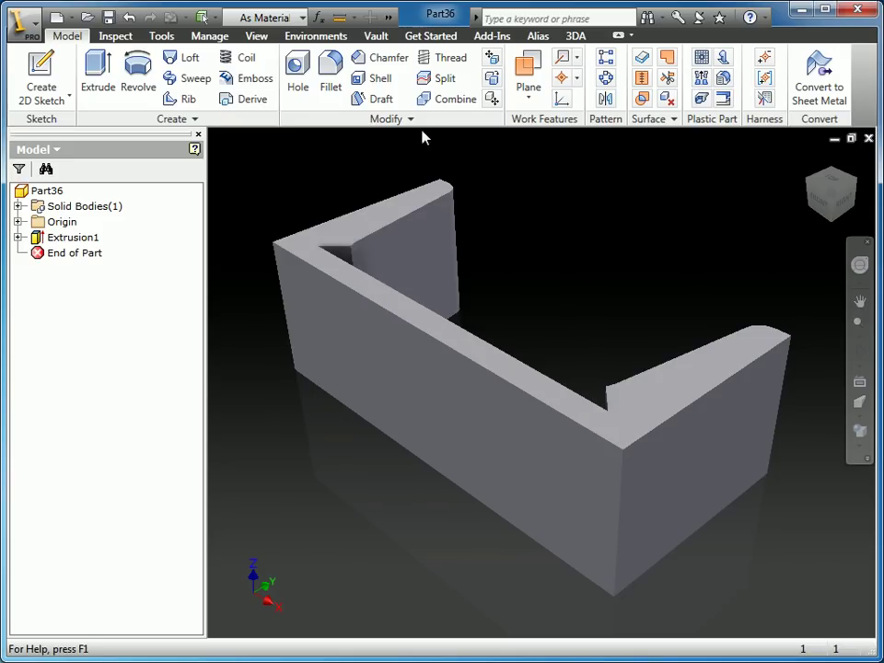
# Start creating an iPart from the channel and insert two additional member rows in its table
pyautogui.click(211, 39)
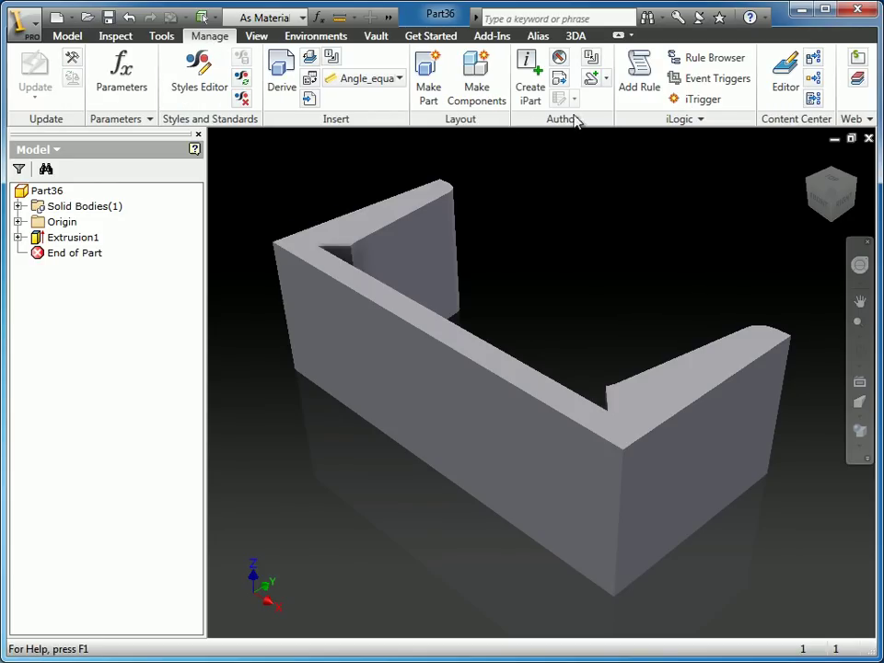
pyautogui.click(532, 93)
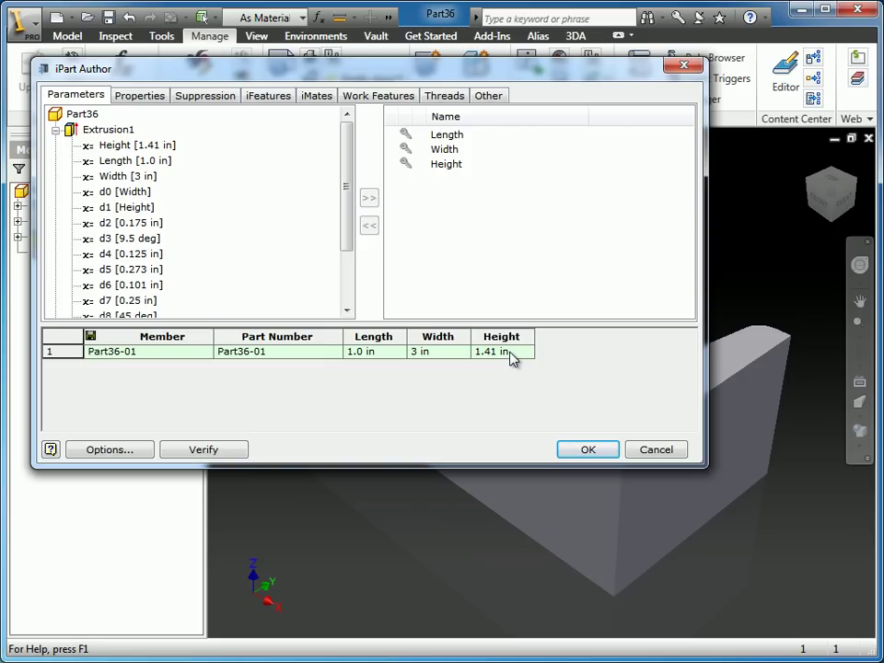
pyautogui.rightClick(68, 358)
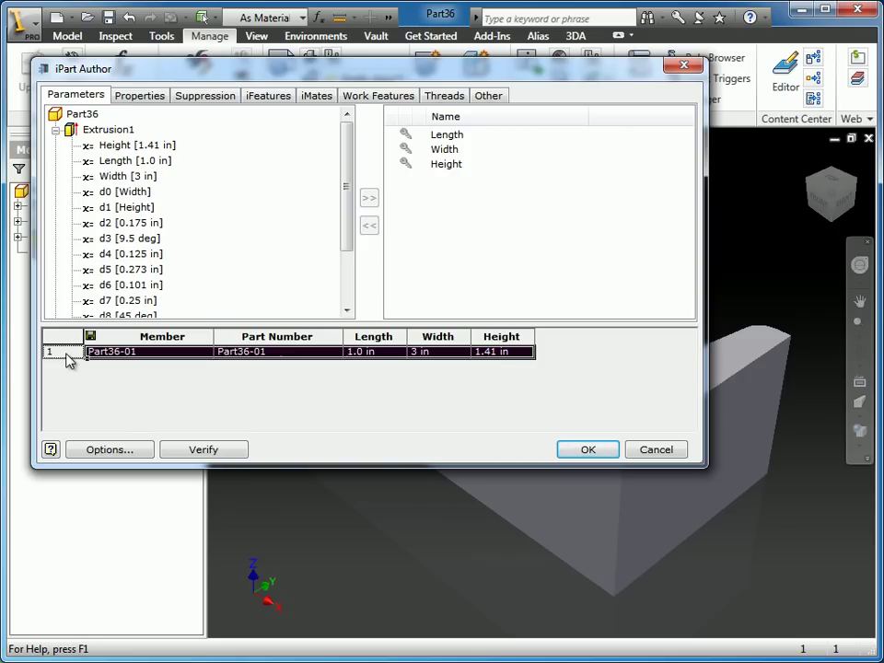
pyautogui.click(101, 366)
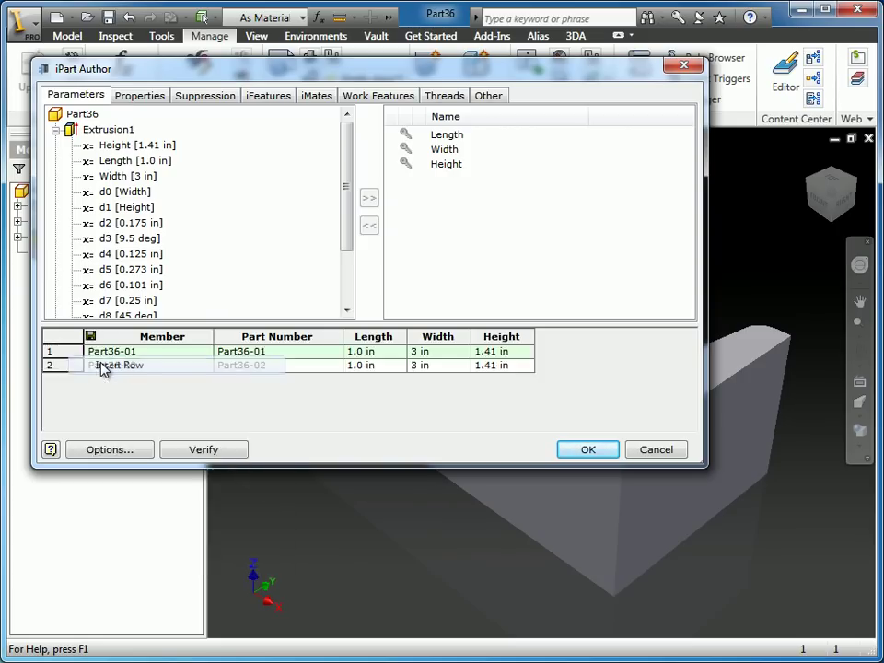
pyautogui.rightClick(72, 366)
pyautogui.click(126, 381)
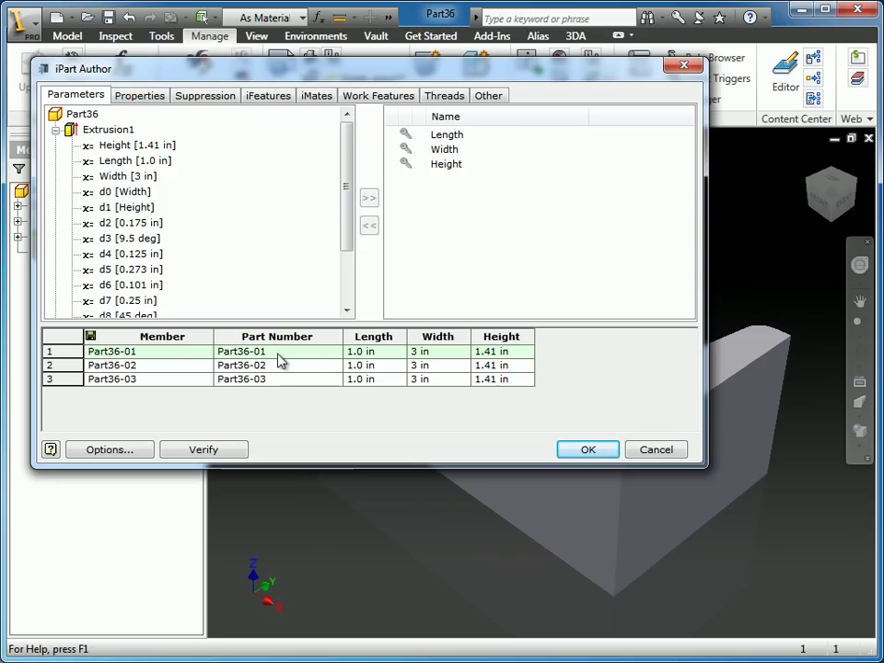
# Set the Width to 2.75 for the second member and 2.5 for the third, and finish creating the iPart
pyautogui.click(442, 366)
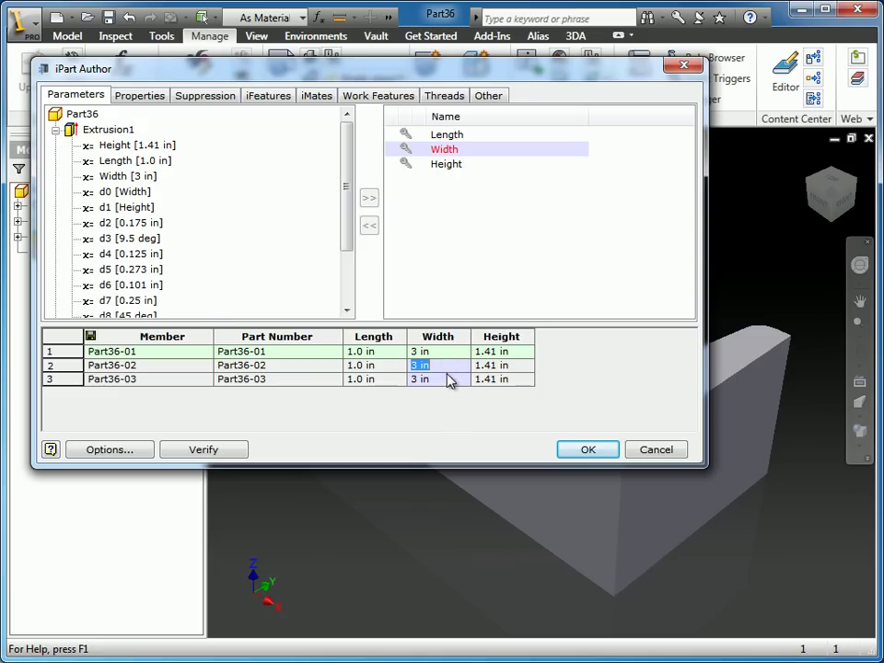
pyautogui.write('2.75')
pyautogui.click(433, 380)
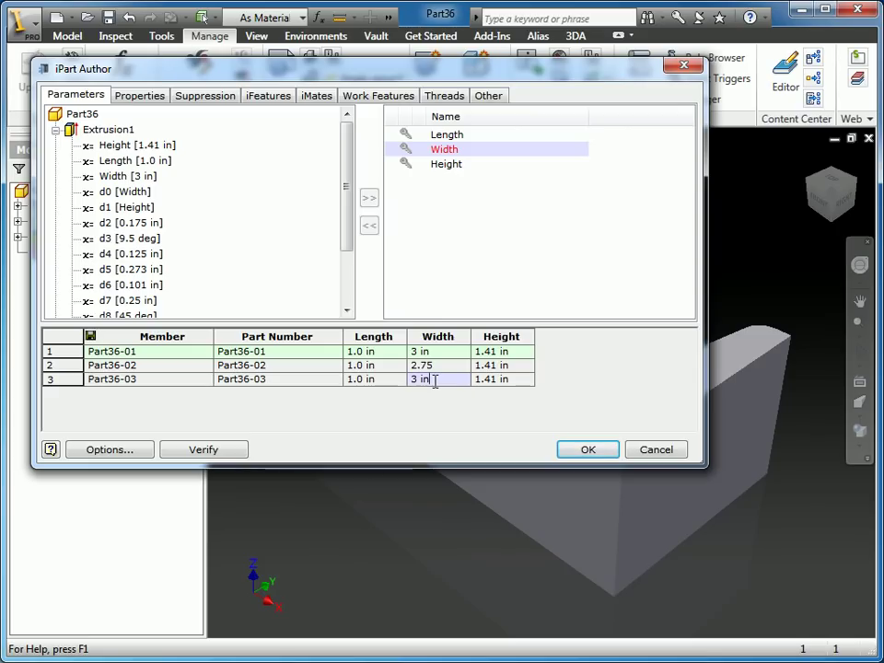
pyautogui.write('2.5')
pyautogui.click(598, 451)
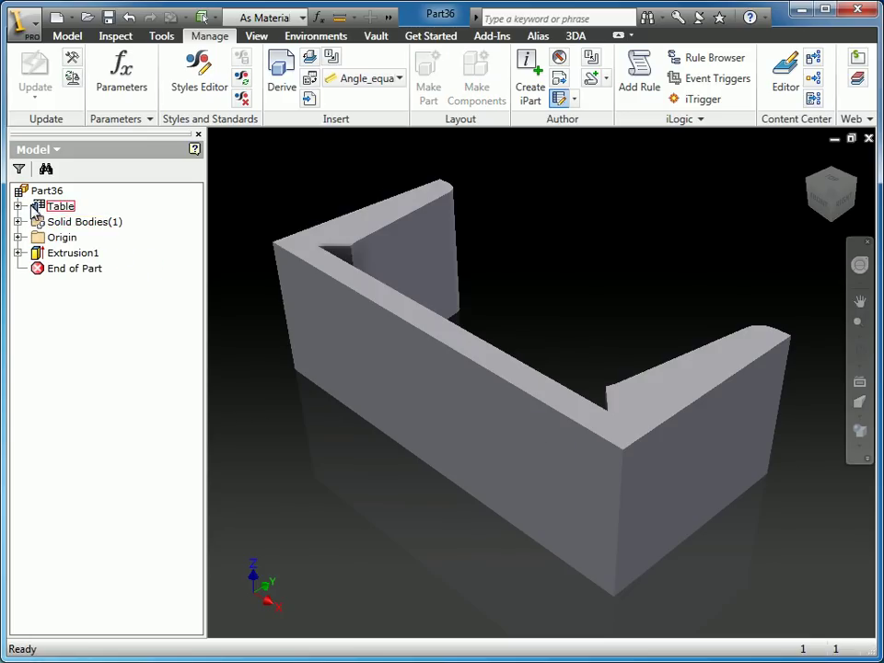
# Activate each iPart member in the model's table to check its size, ending with the first member active
pyautogui.click(19, 206)
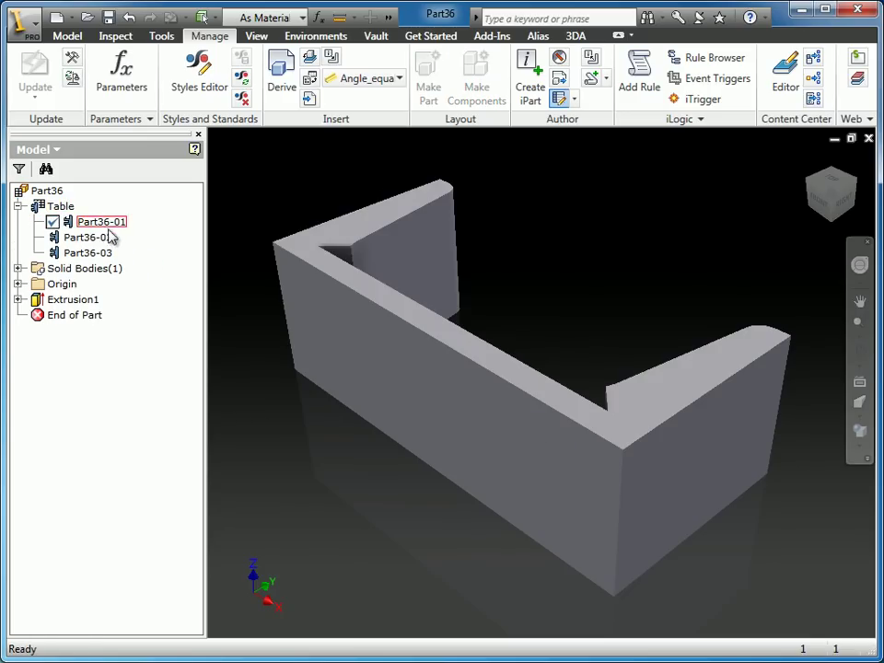
pyautogui.doubleClick(85, 237)
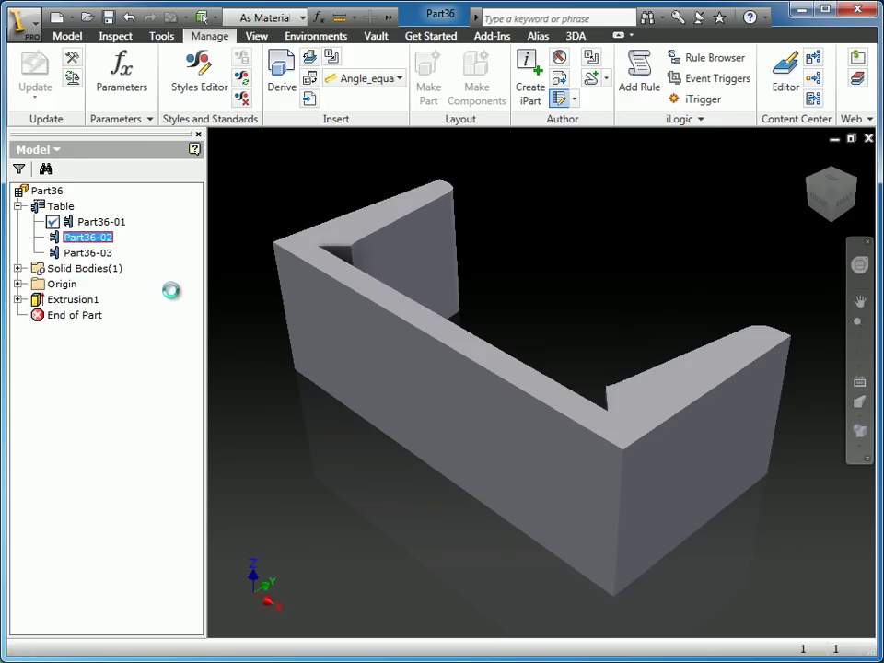
pyautogui.doubleClick(86, 255)
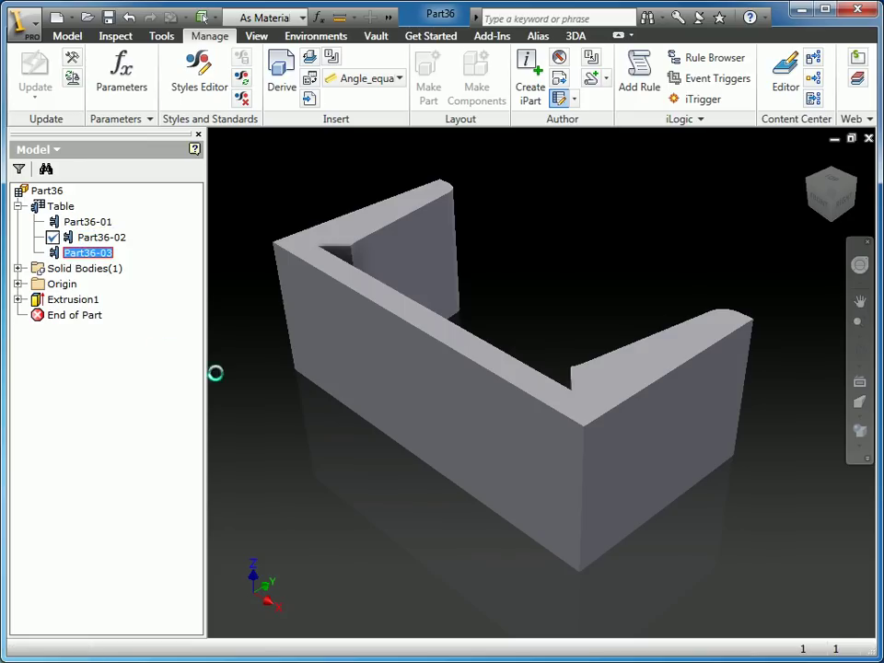
pyautogui.click(76, 237)
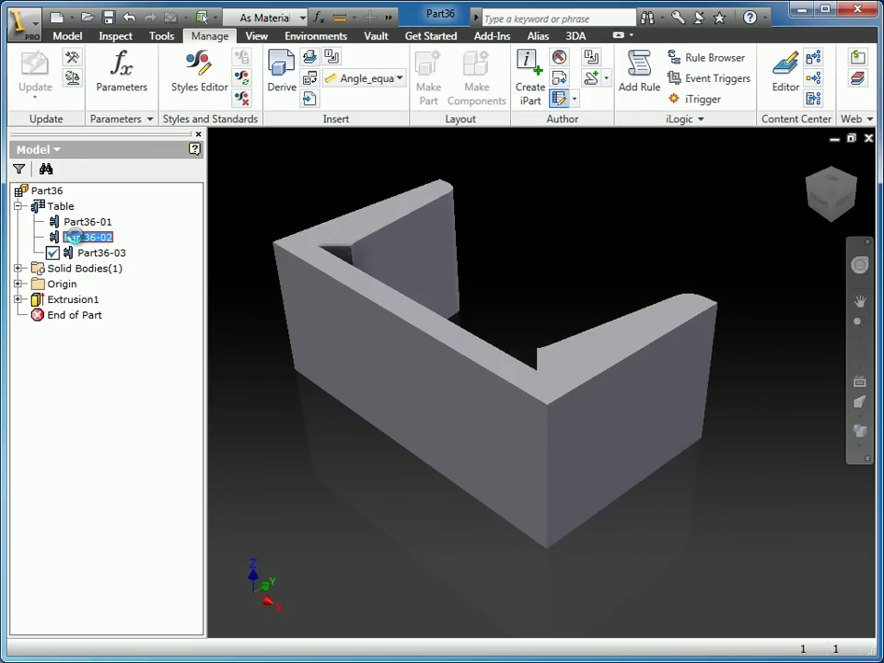
pyautogui.doubleClick(75, 237)
pyautogui.click(88, 222)
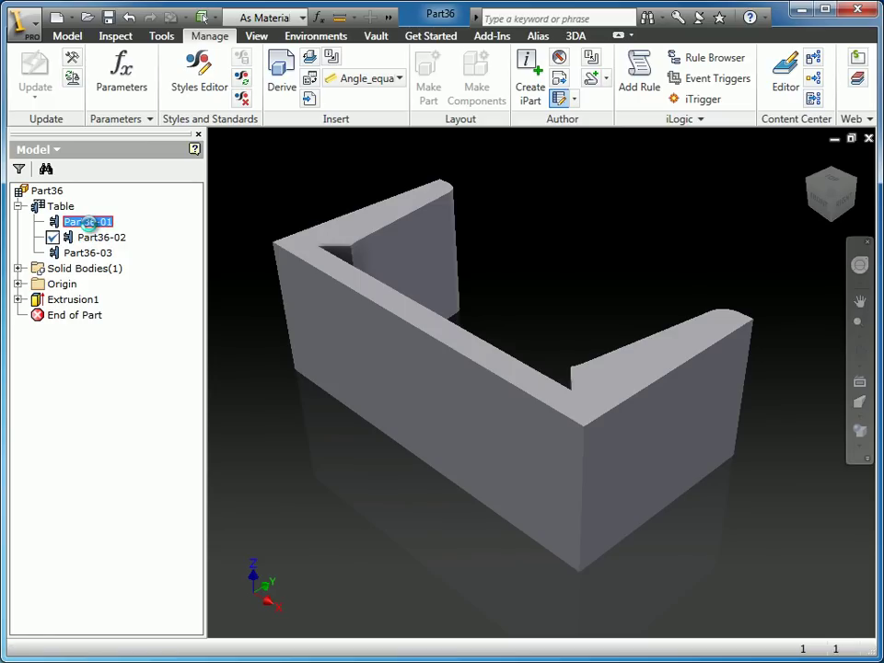
pyautogui.doubleClick(88, 222)
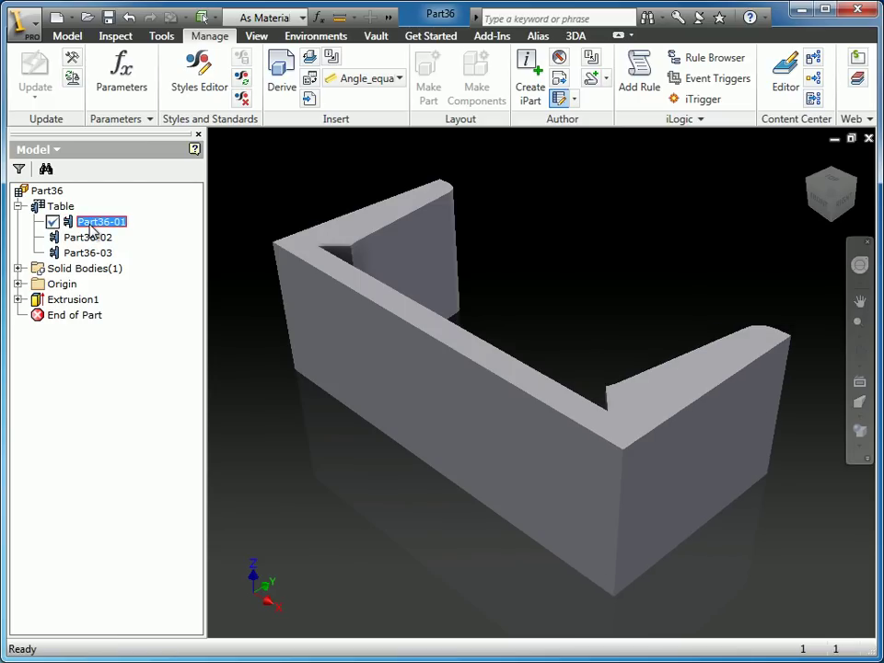
pyautogui.click(468, 554)
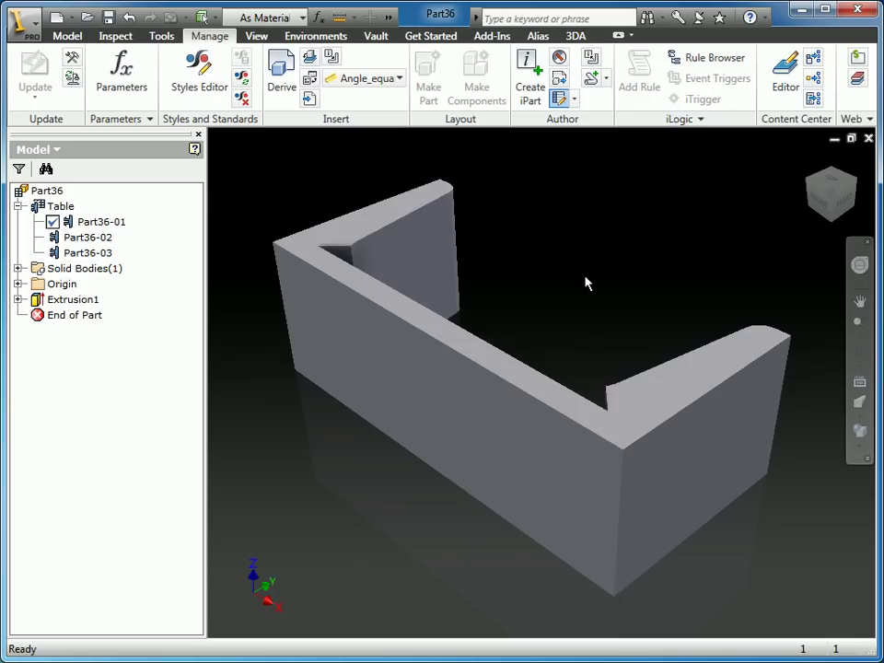
# Save the part as FirstRobotics-CustomChannel.ipt in the ME Training folder, replacing the existing file
pyautogui.click(108, 17)
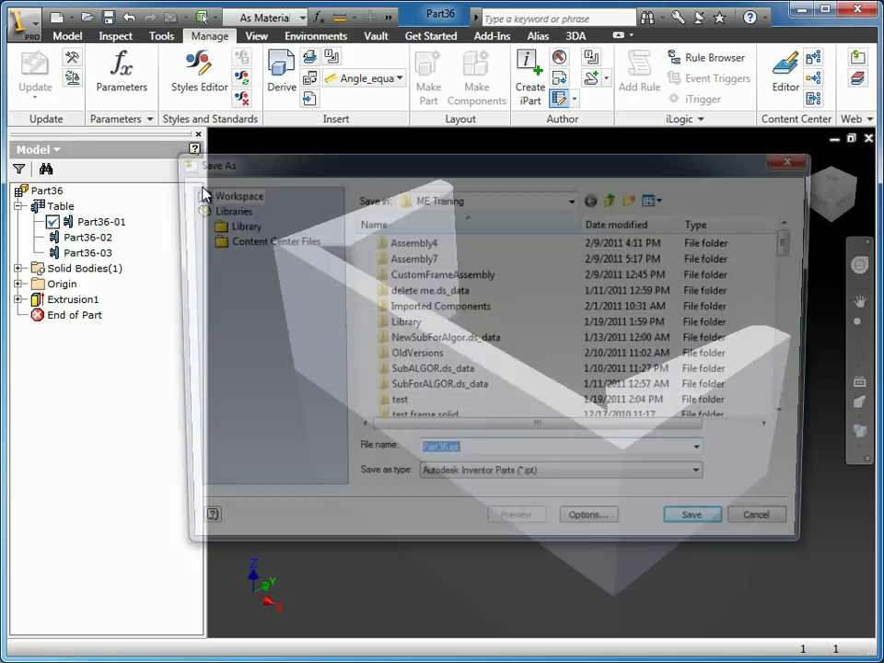
pyautogui.write('Firs')
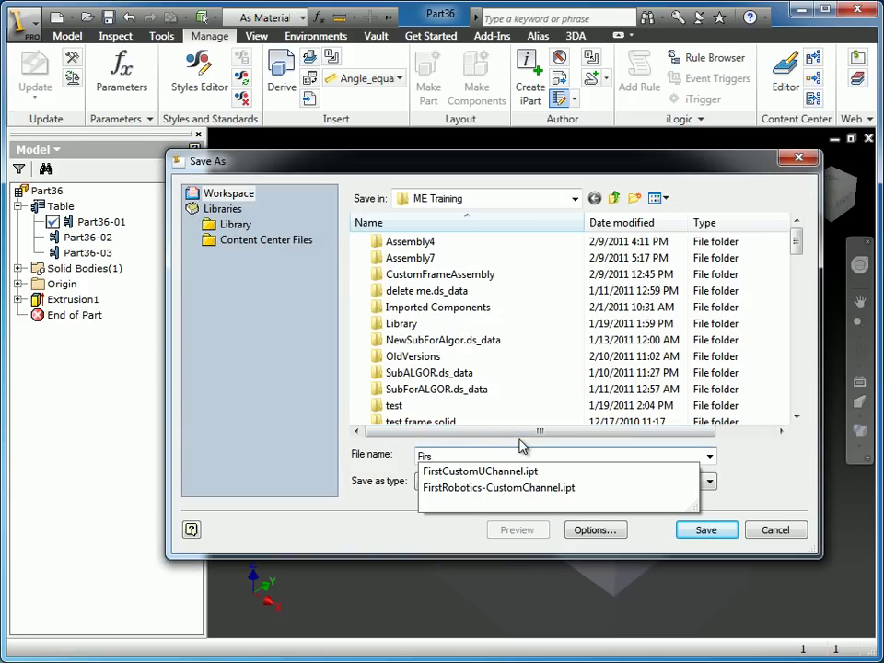
pyautogui.press('Down')
pyautogui.press('Down')
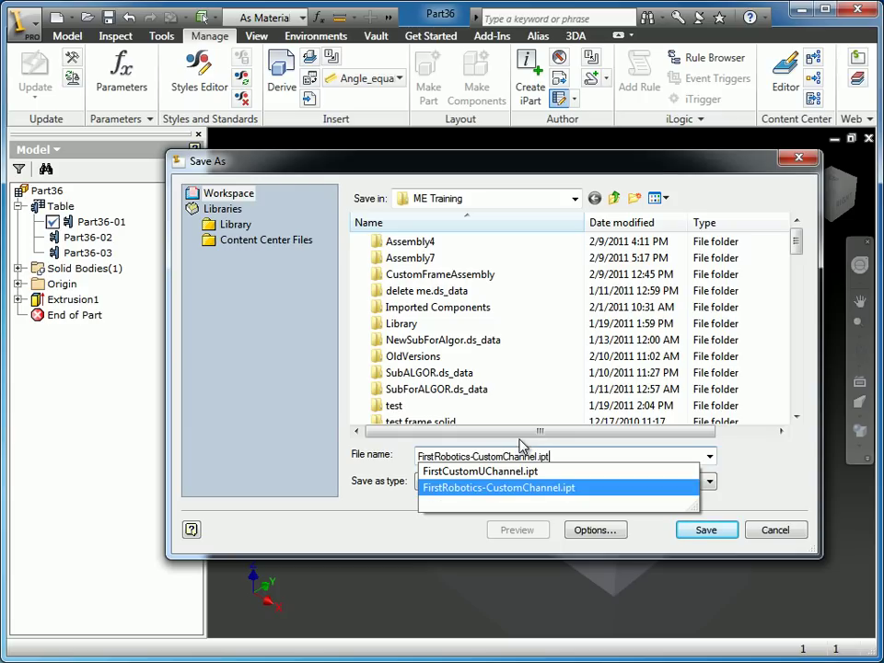
pyautogui.press('Return')
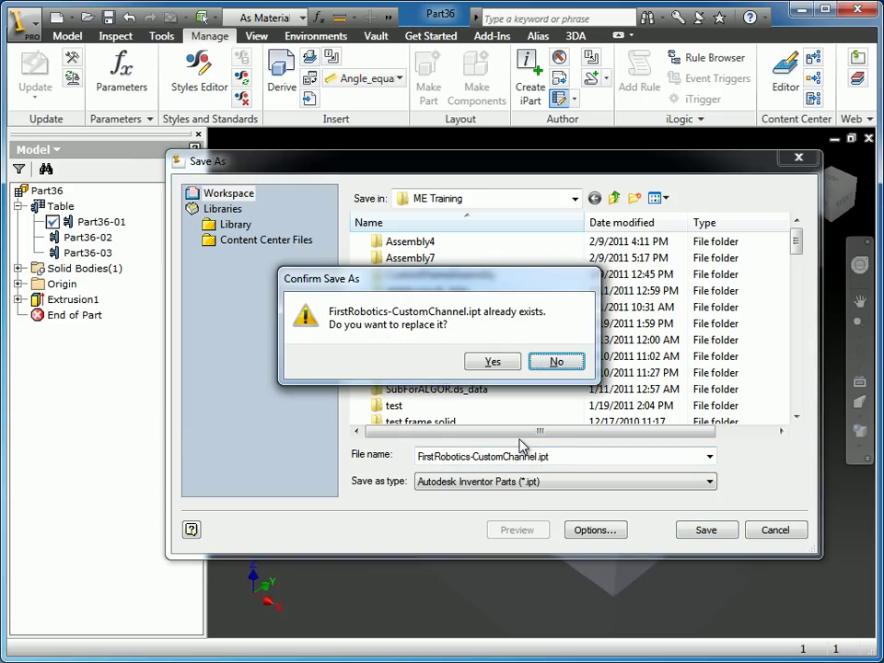
pyautogui.click(494, 362)
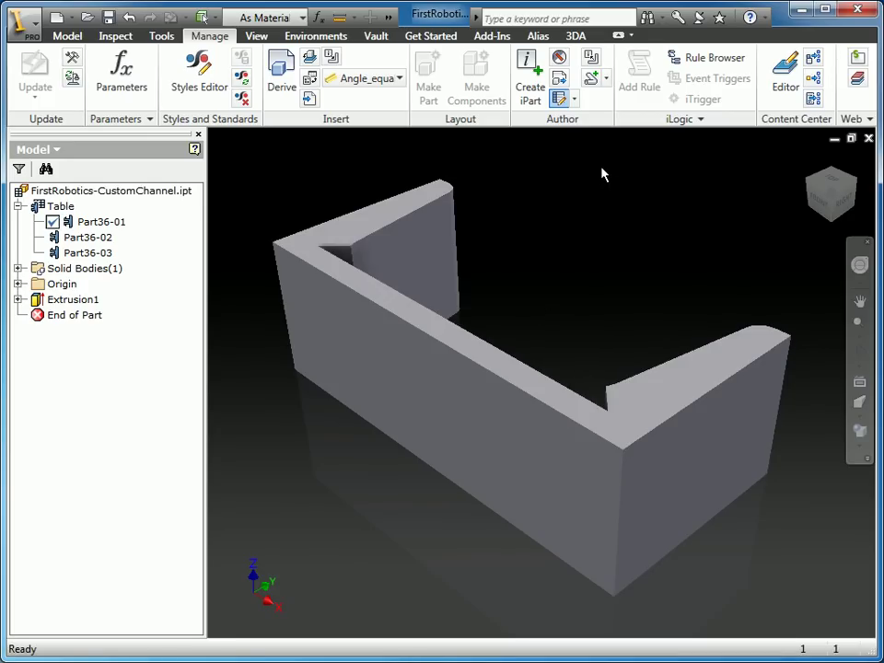
# Start Structural Shape authoring for the part and set its category to Channels
pyautogui.click(607, 79)
pyautogui.click(547, 167)
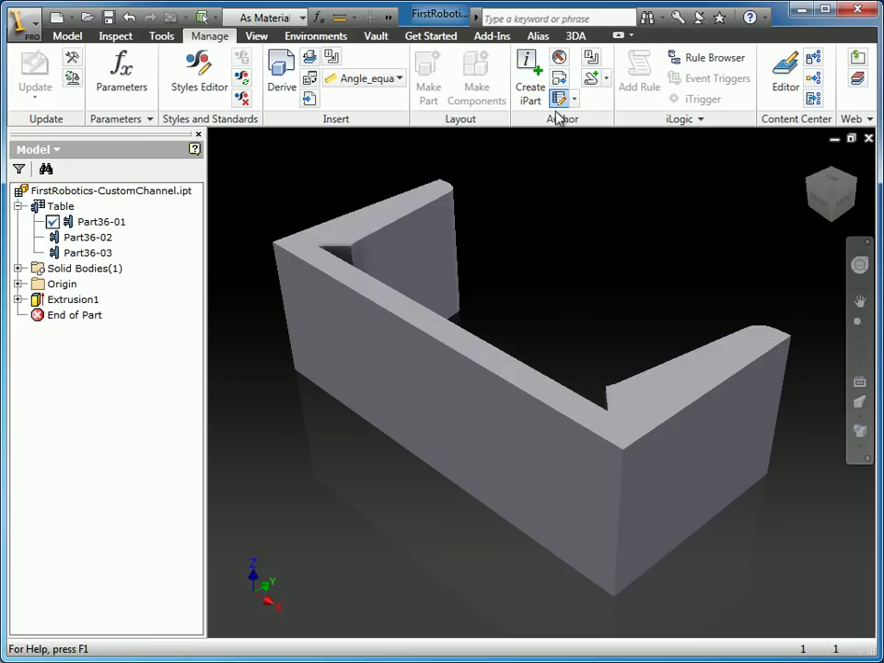
pyautogui.click(606, 79)
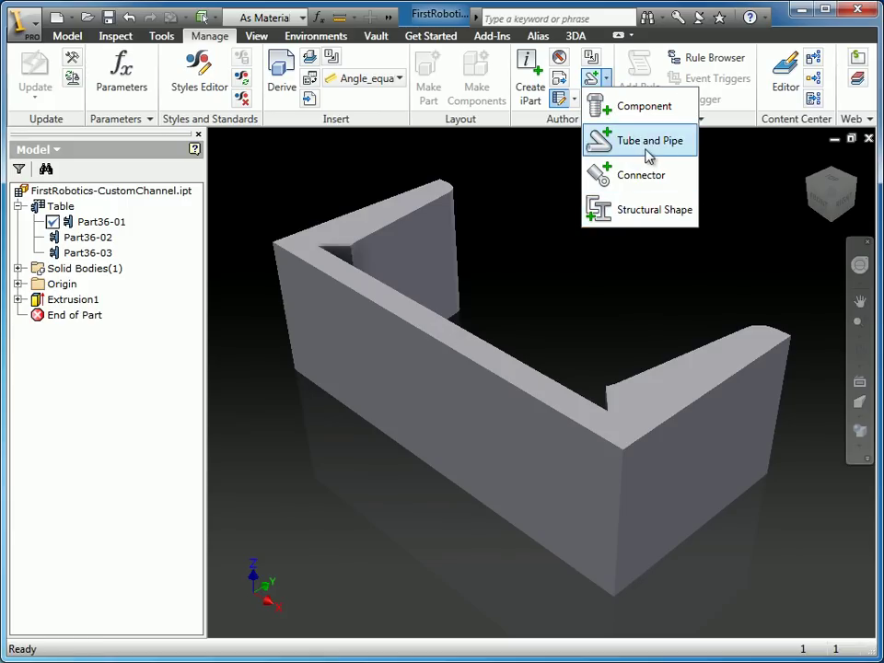
pyautogui.click(654, 209)
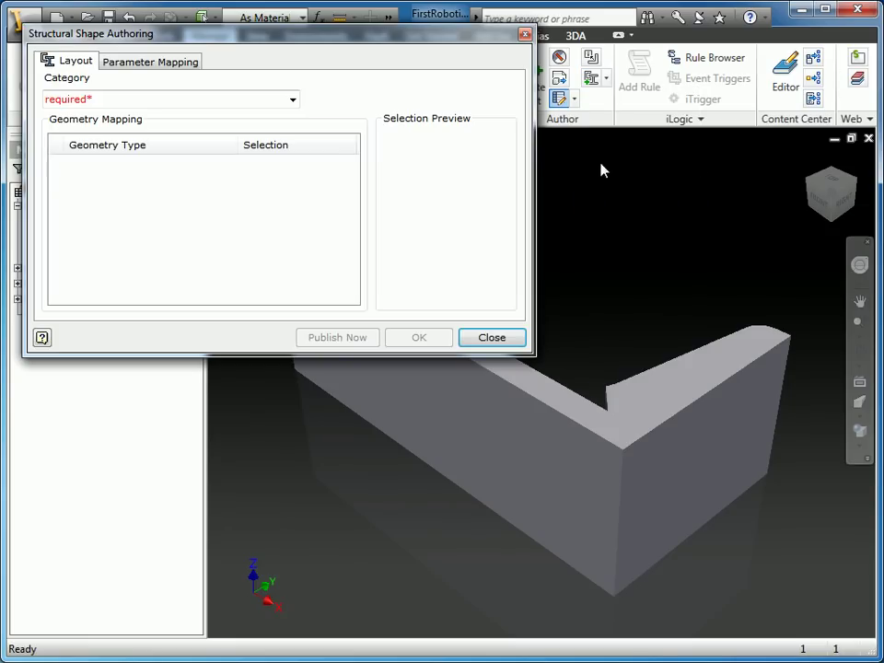
pyautogui.moveTo(328, 41); pyautogui.dragTo(355, 79)
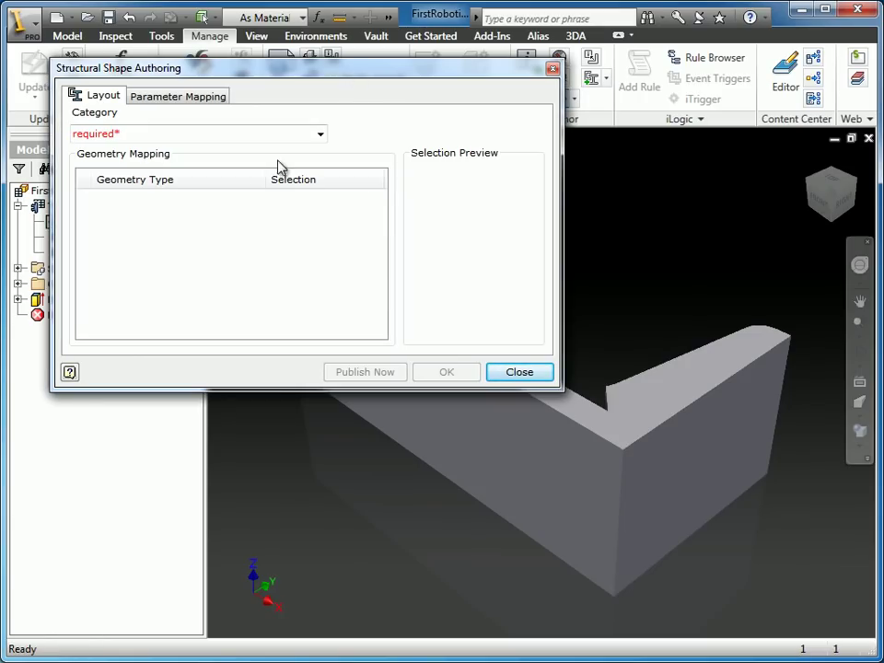
pyautogui.click(319, 136)
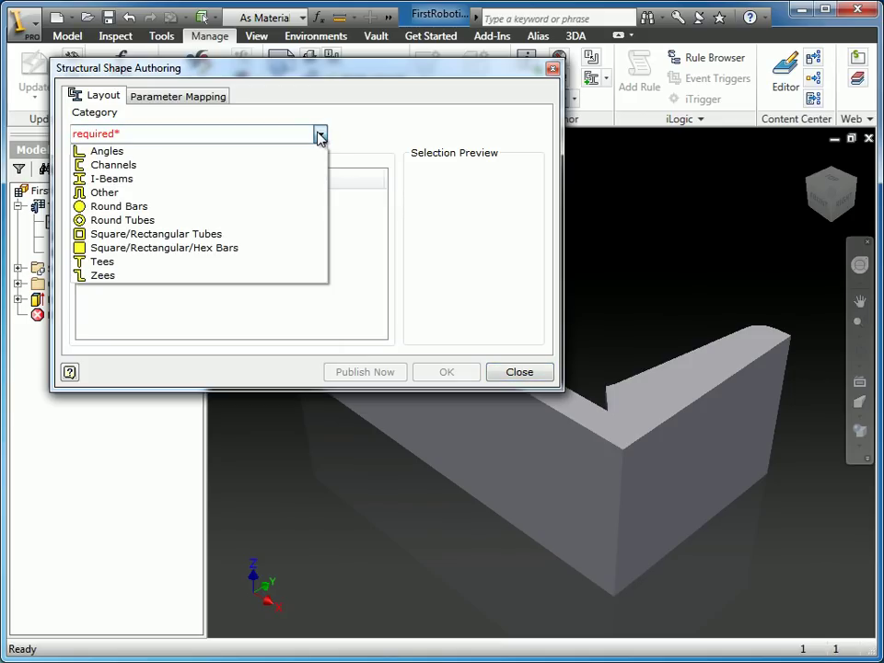
pyautogui.click(117, 167)
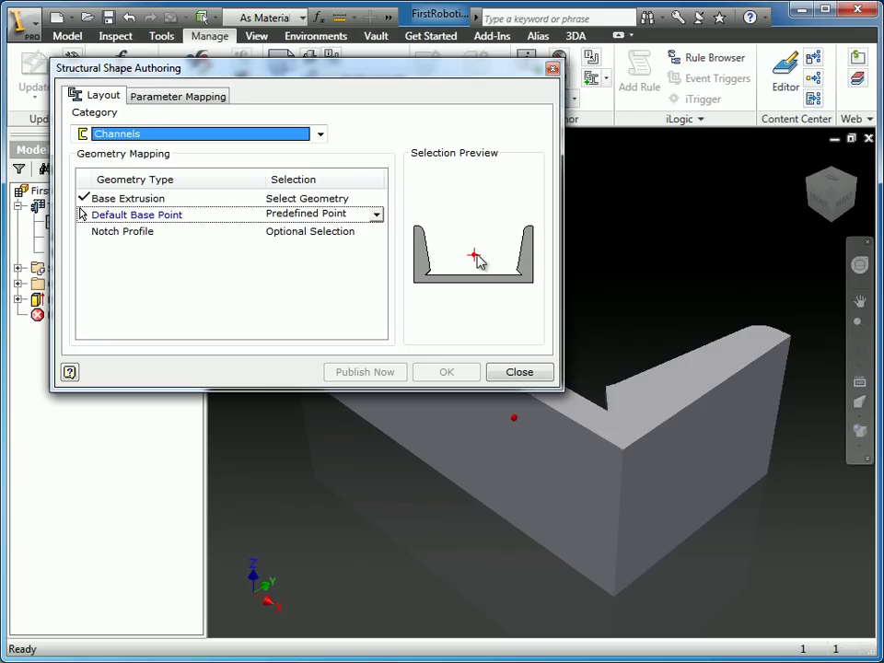
pyautogui.click(342, 290)
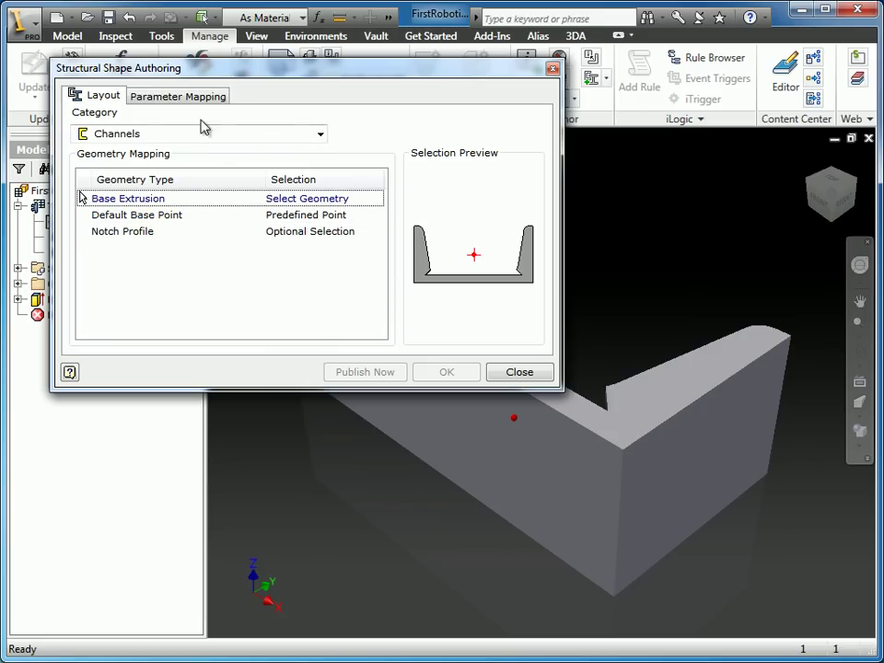
# Map the Base Length category parameter to the Length table column and start publishing the authored part
pyautogui.click(179, 99)
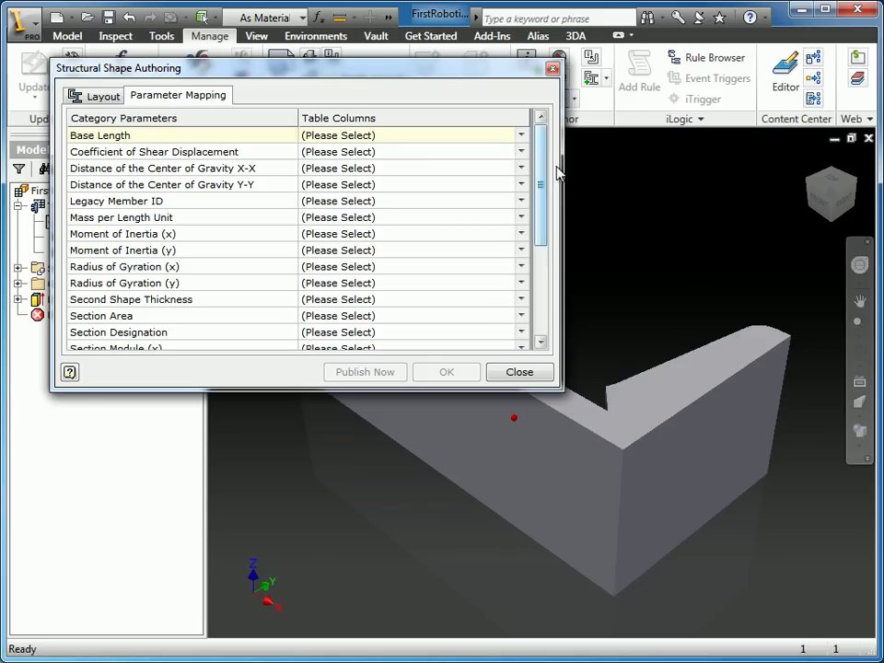
pyautogui.moveTo(544, 152)
pyautogui.mouseDown()
pyautogui.moveTo(541, 276)
pyautogui.moveTo(541, 164)
pyautogui.mouseUp()
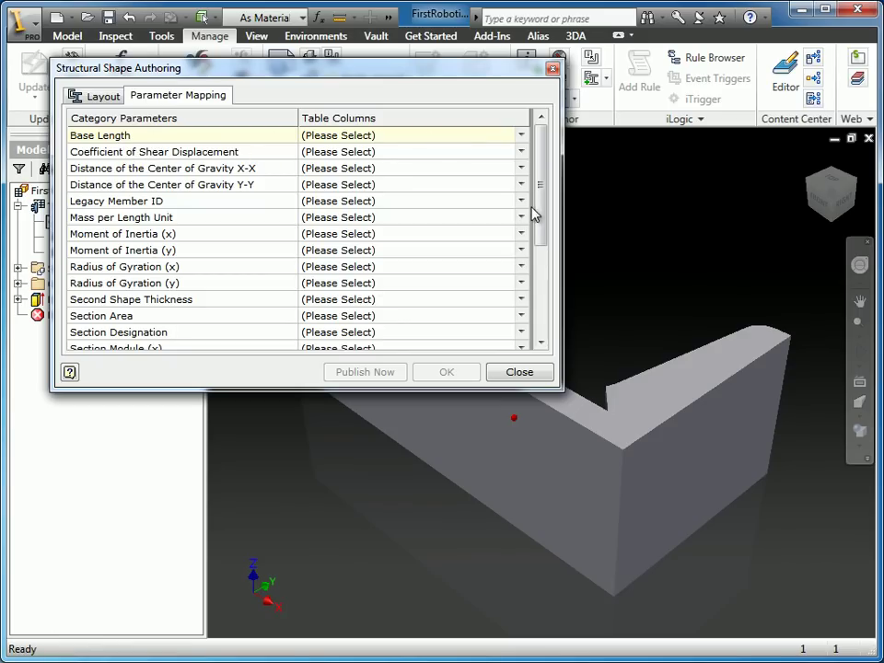
pyautogui.click(522, 136)
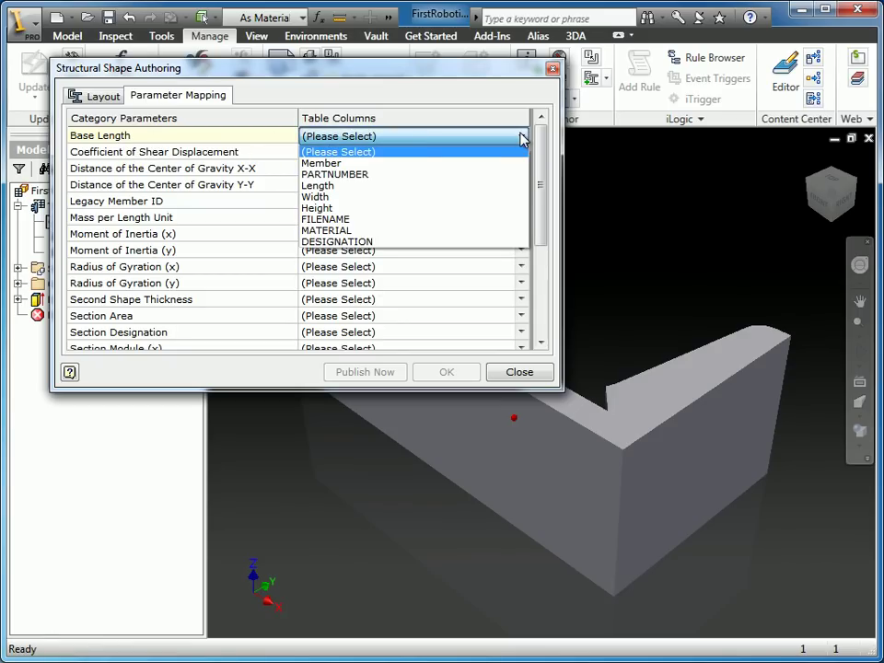
pyautogui.click(322, 186)
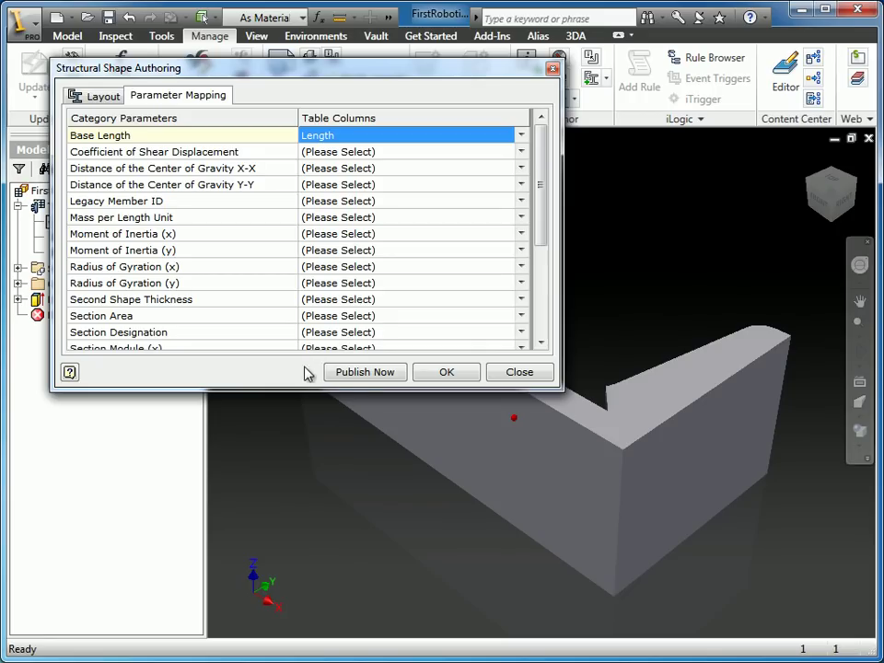
pyautogui.click(355, 378)
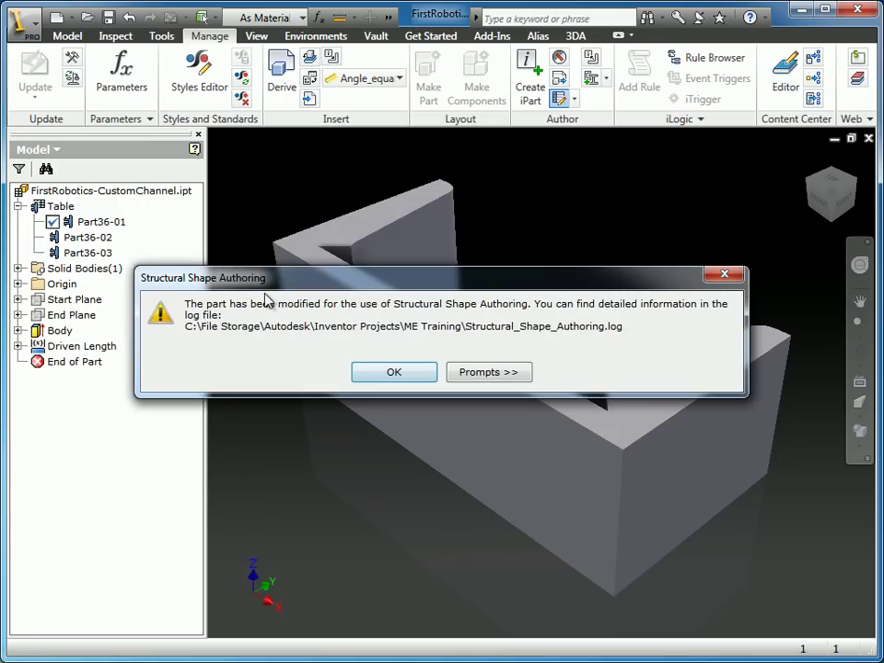
pyautogui.moveTo(275, 288); pyautogui.dragTo(302, 346)
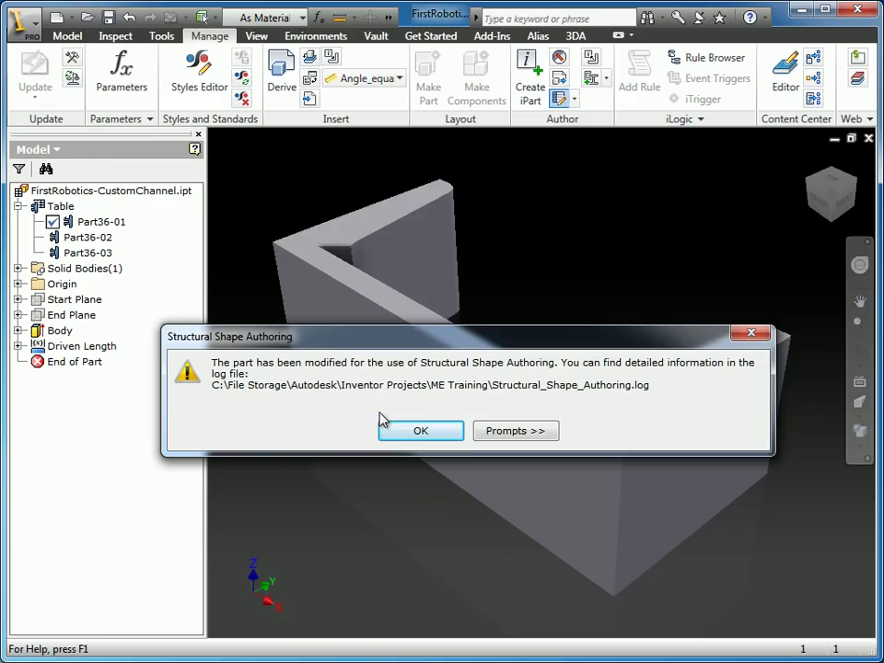
pyautogui.click(402, 437)
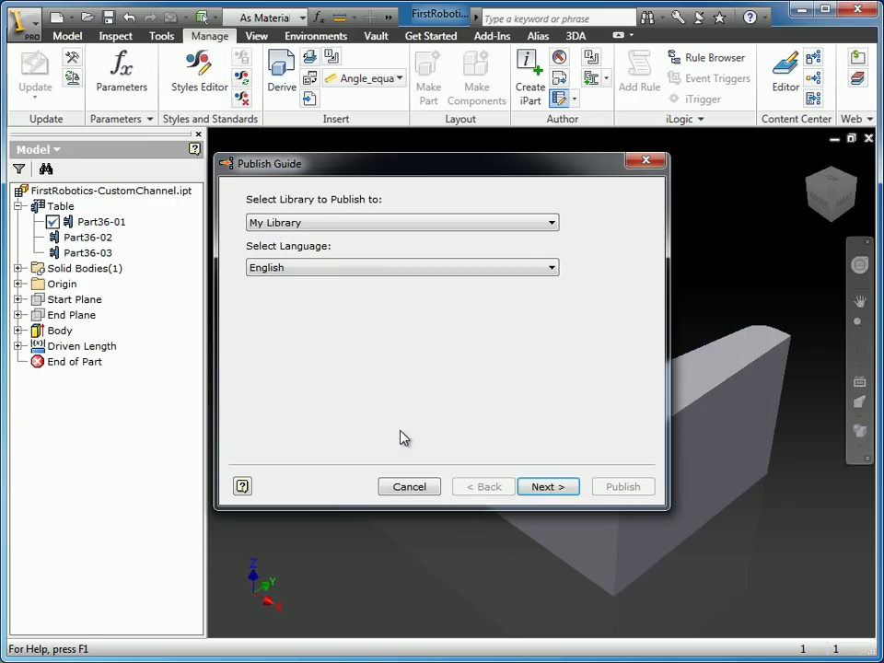
# Choose First Robotics as the library to publish to and accept Channels as the publishing category
pyautogui.moveTo(324, 169)
pyautogui.mouseDown()
pyautogui.moveTo(278, 149)
pyautogui.moveTo(327, 168)
pyautogui.mouseUp()
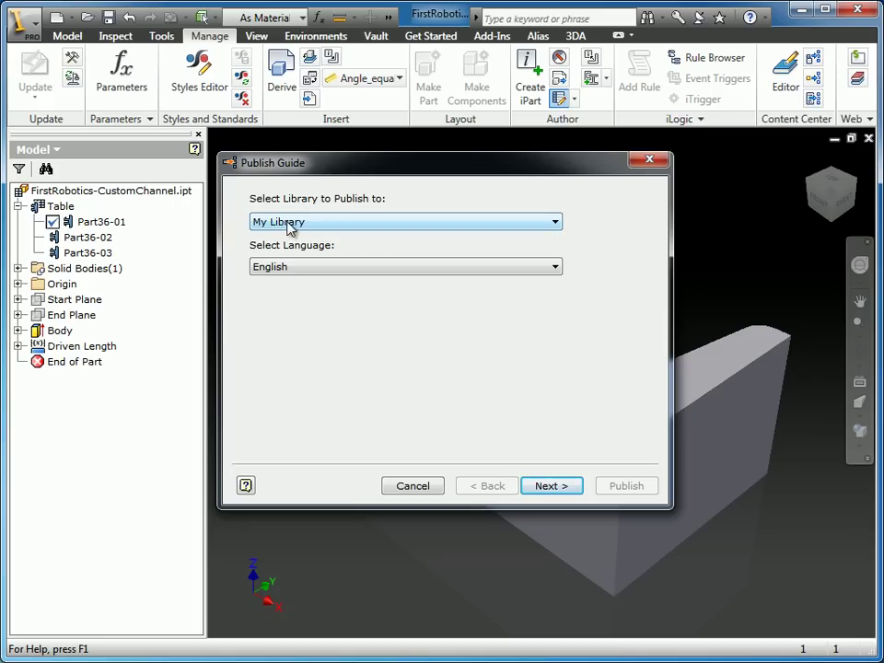
pyautogui.click(555, 223)
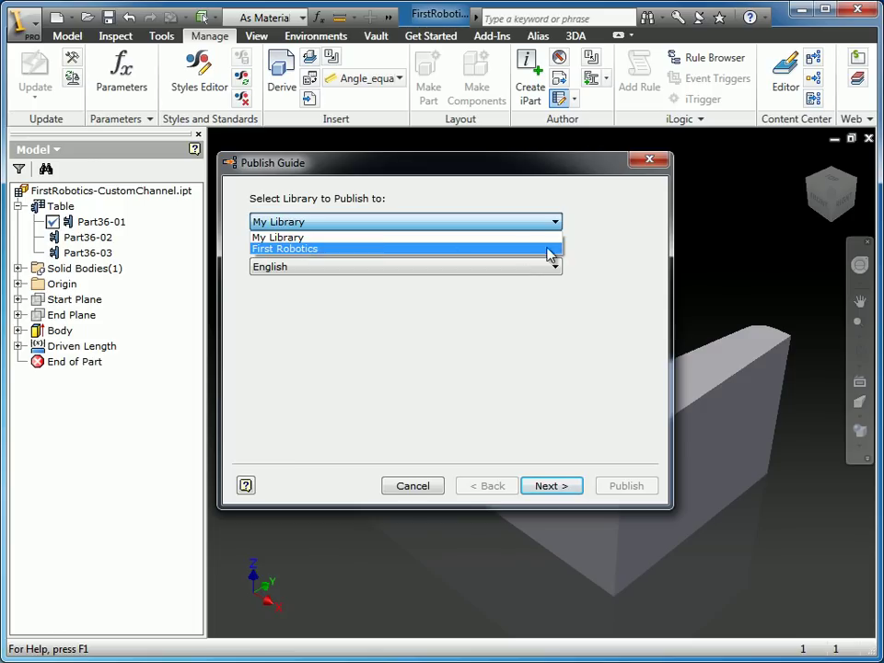
pyautogui.click(576, 252)
pyautogui.click(557, 223)
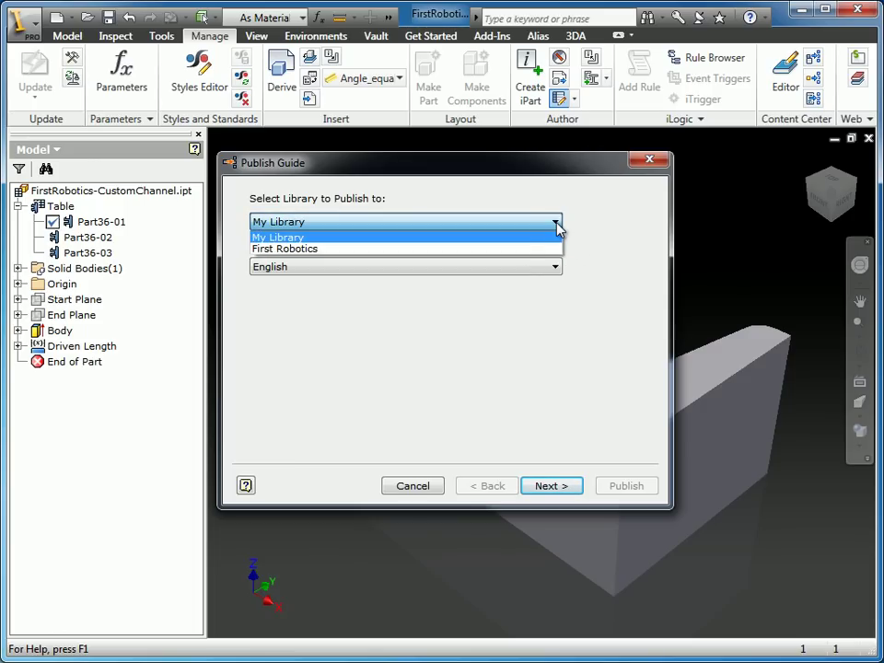
pyautogui.click(486, 250)
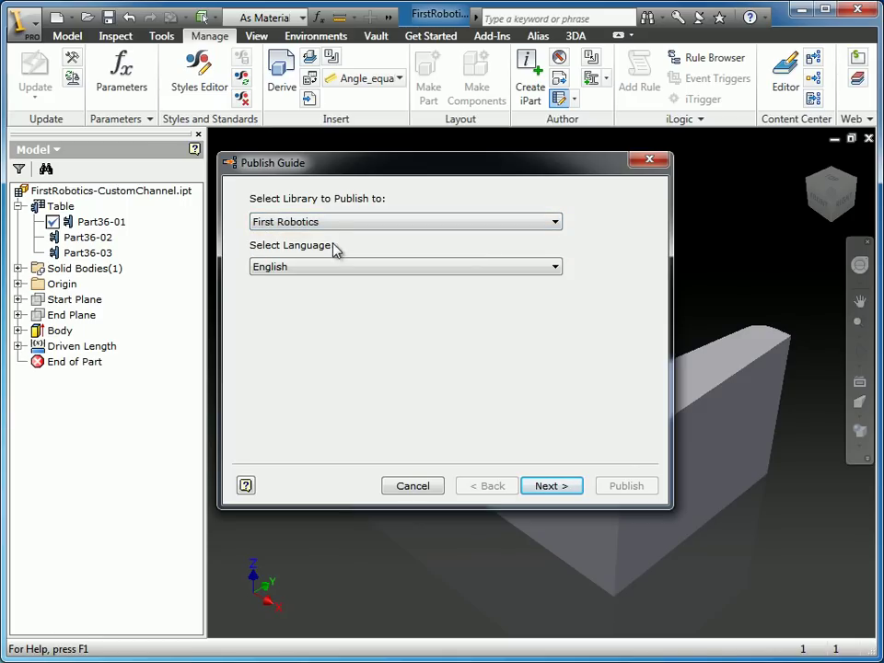
pyautogui.click(551, 486)
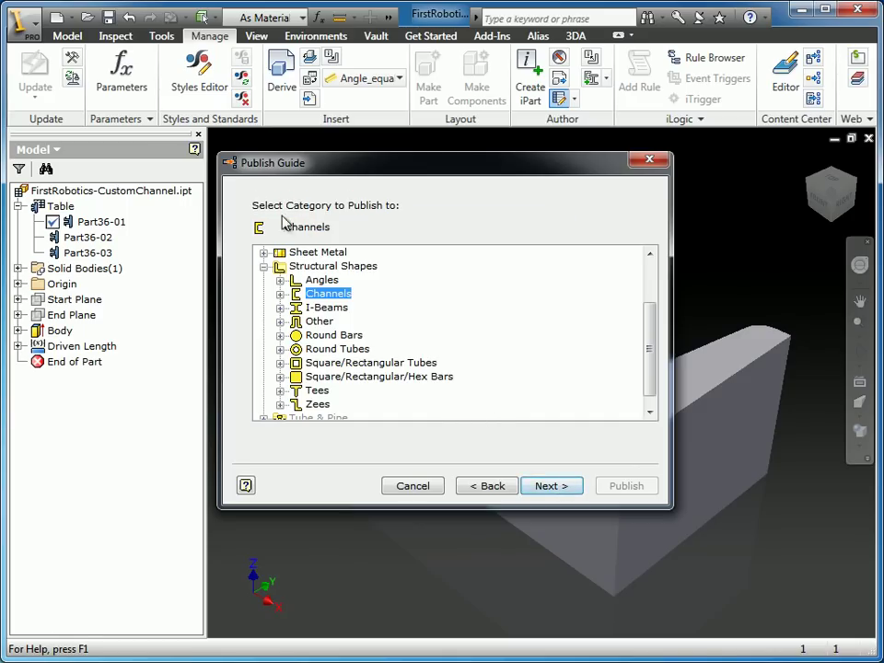
pyautogui.click(549, 486)
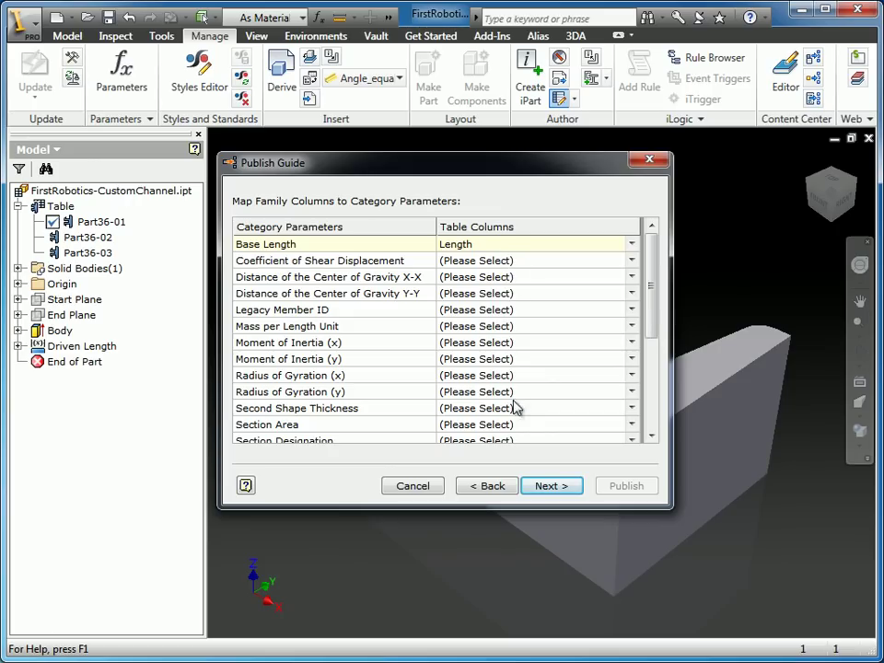
# Accept the category parameter mapping and define Height, Length and Width as the family key columns
pyautogui.click(553, 487)
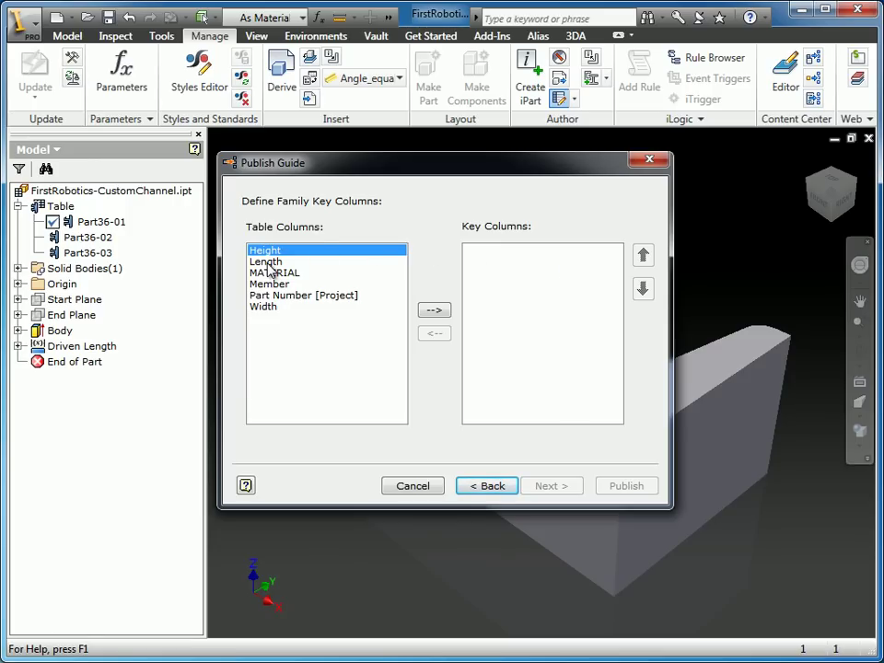
pyautogui.click(434, 310)
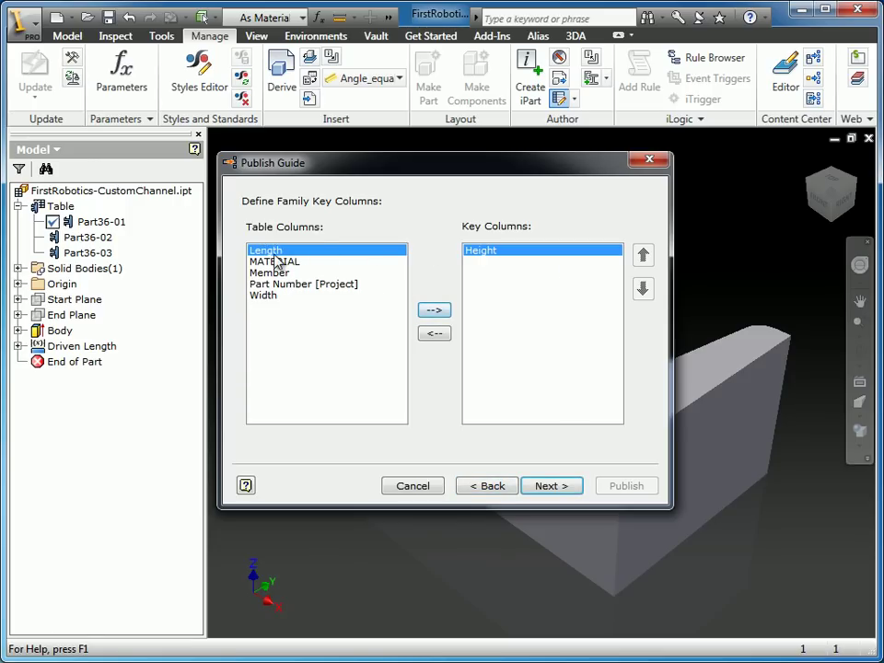
pyautogui.click(438, 310)
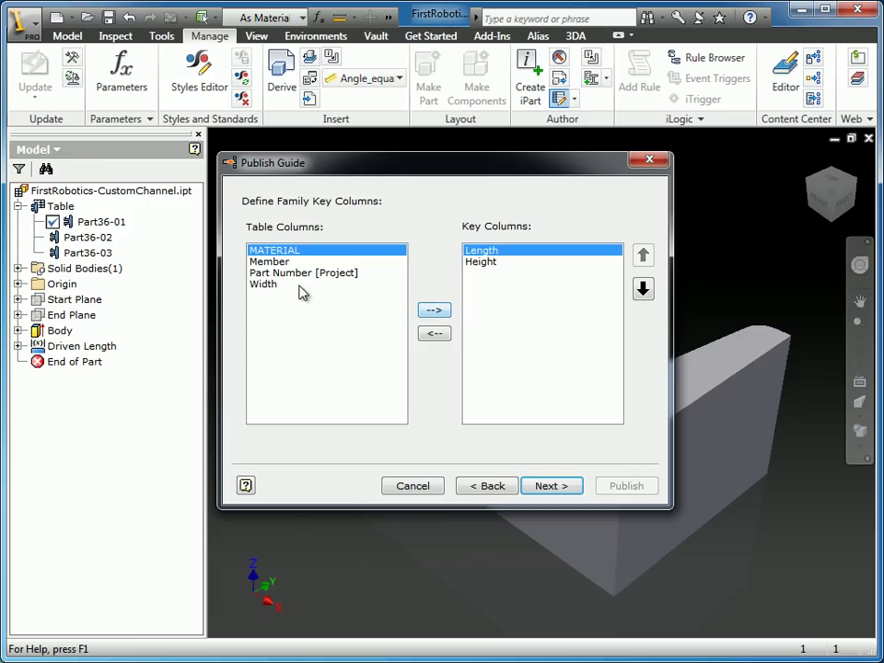
pyautogui.click(302, 286)
pyautogui.click(435, 312)
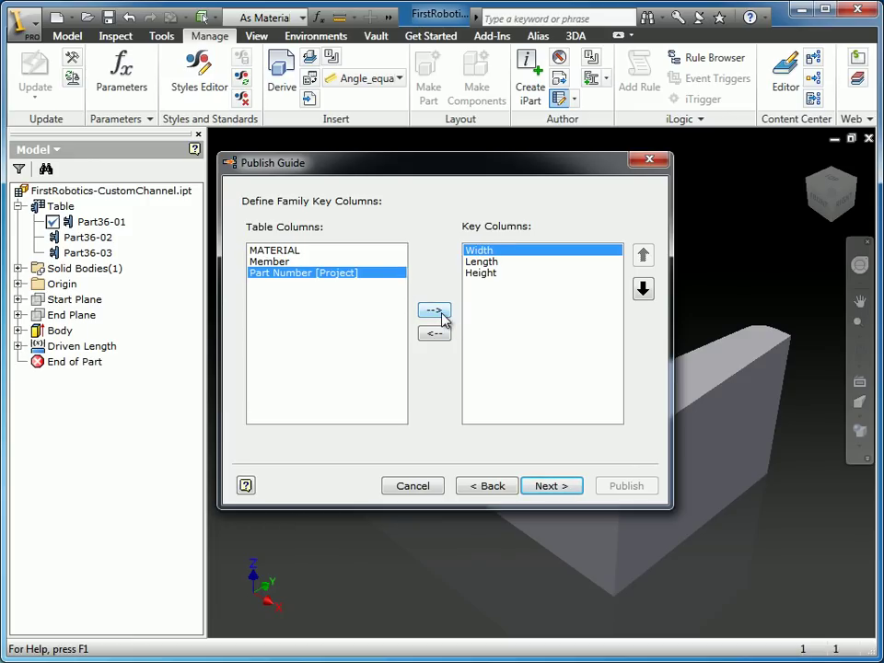
pyautogui.click(551, 488)
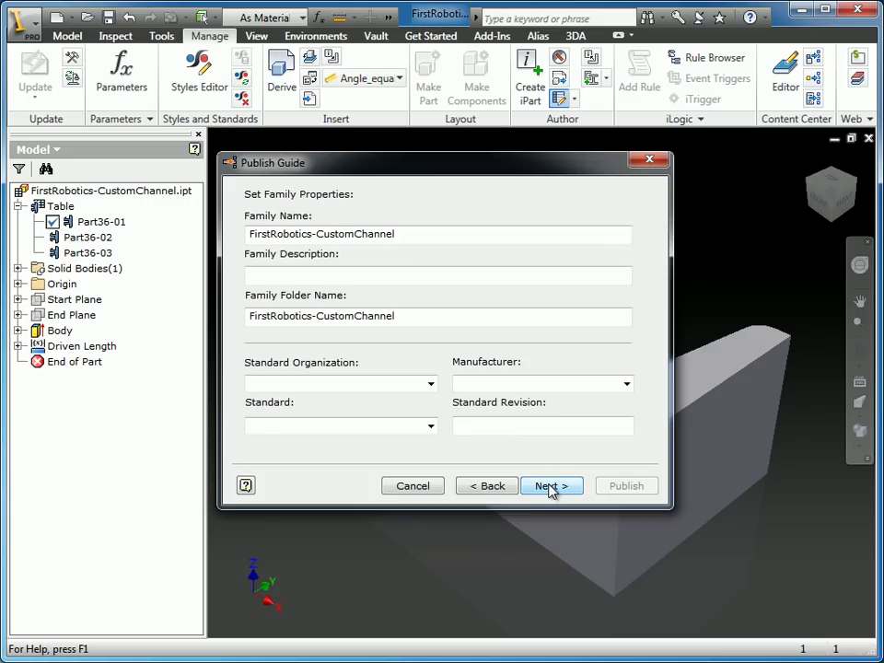
# Change the family folder name to First Robotics and enter the family description Custom 45 slot
pyautogui.moveTo(316, 316); pyautogui.dragTo(453, 316)
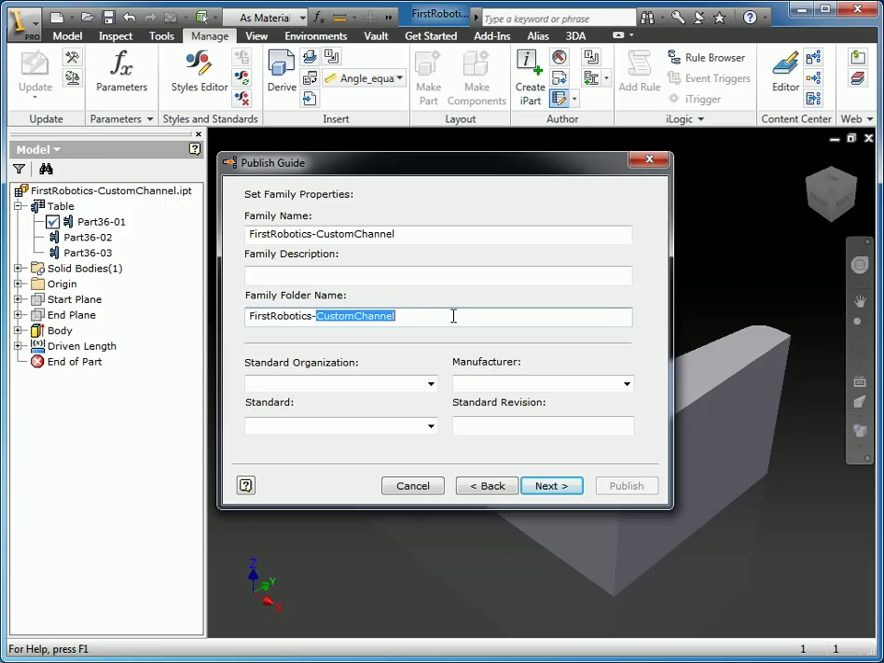
pyautogui.press('BackSpace')
pyautogui.press('BackSpace')
pyautogui.click(279, 316)
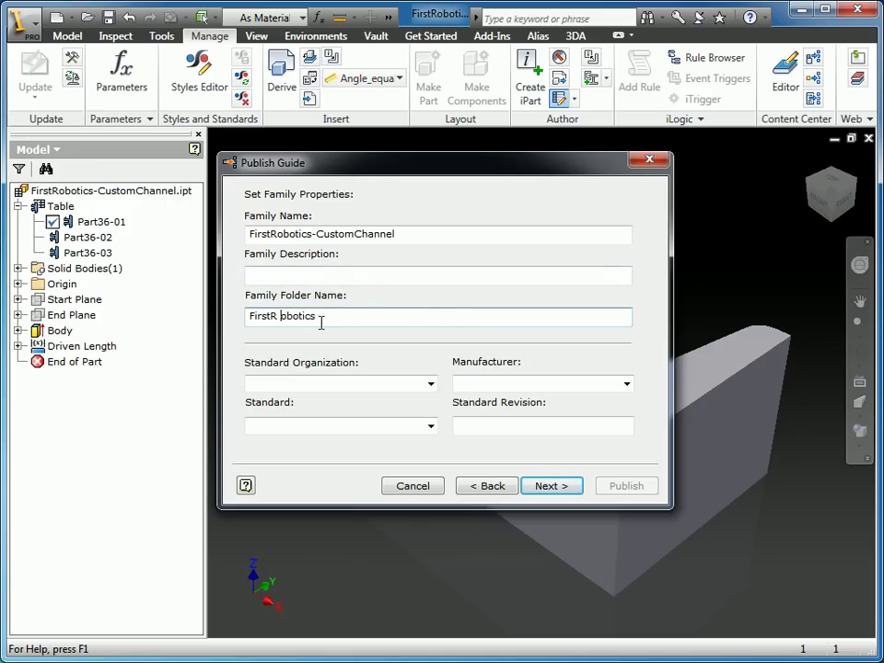
pyautogui.press('Left')
pyautogui.click(320, 273)
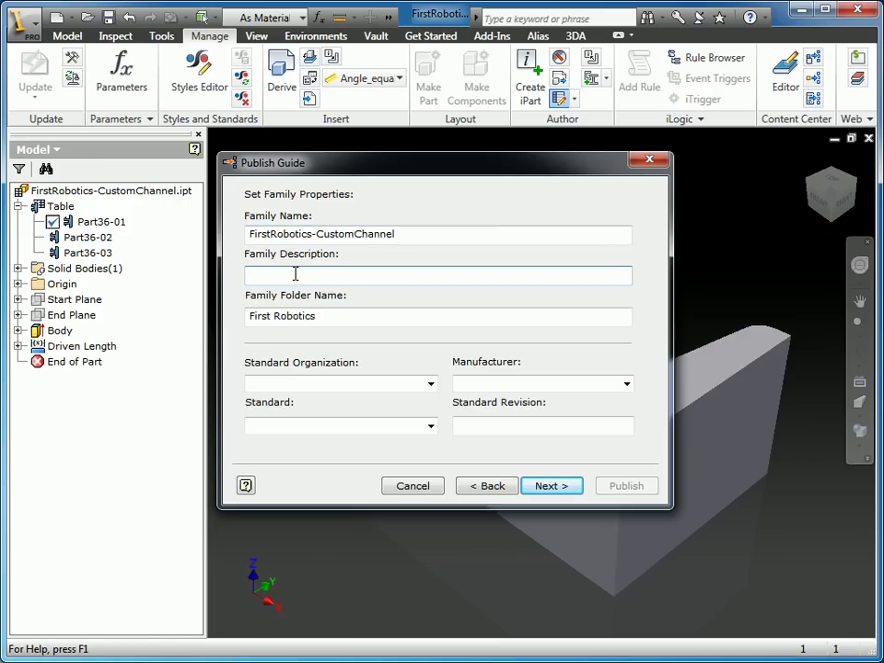
pyautogui.write('Custom 45 slot')
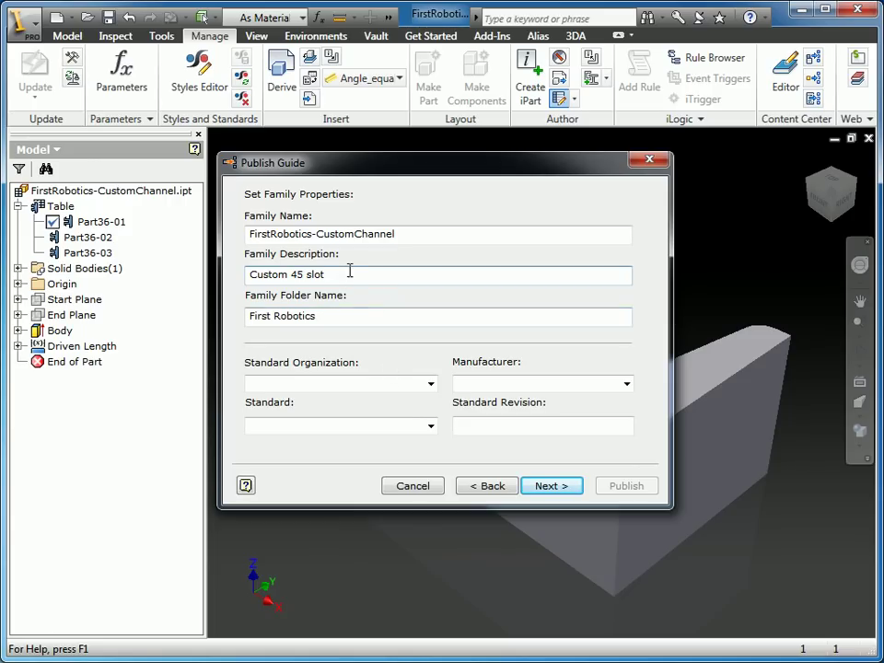
# Set both the standard organization and the standard of the family to ANSI
pyautogui.click(427, 385)
pyautogui.click(337, 399)
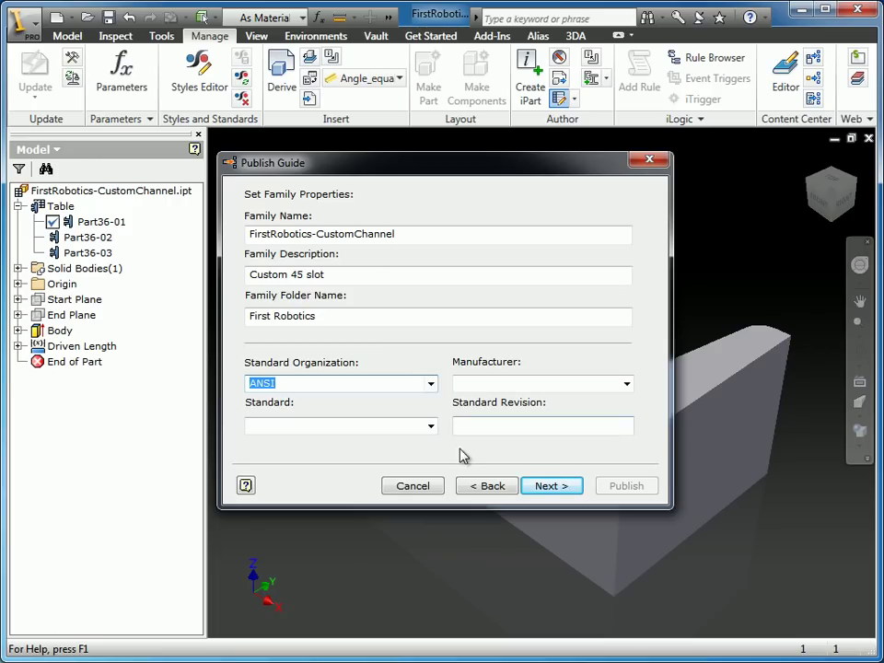
pyautogui.click(430, 426)
pyautogui.click(267, 452)
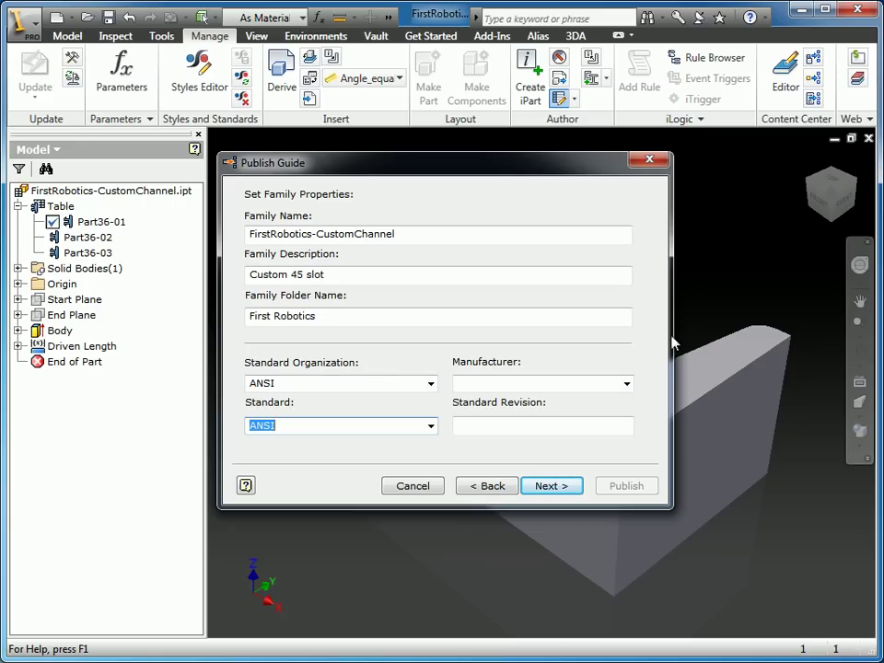
# Accept the family properties and default channel thumbnail, and publish the family to the library
pyautogui.click(561, 488)
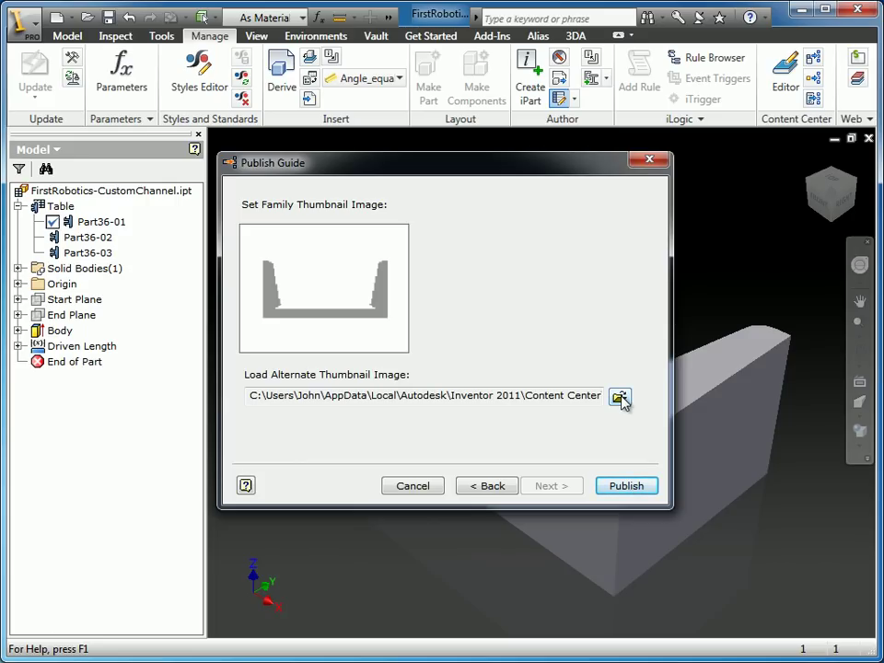
pyautogui.click(626, 487)
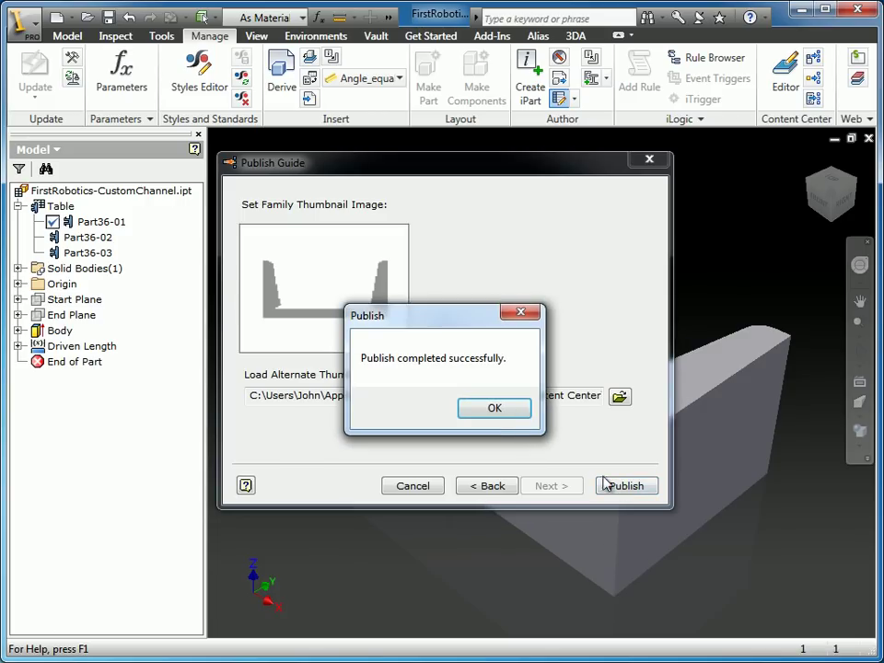
pyautogui.click(506, 414)
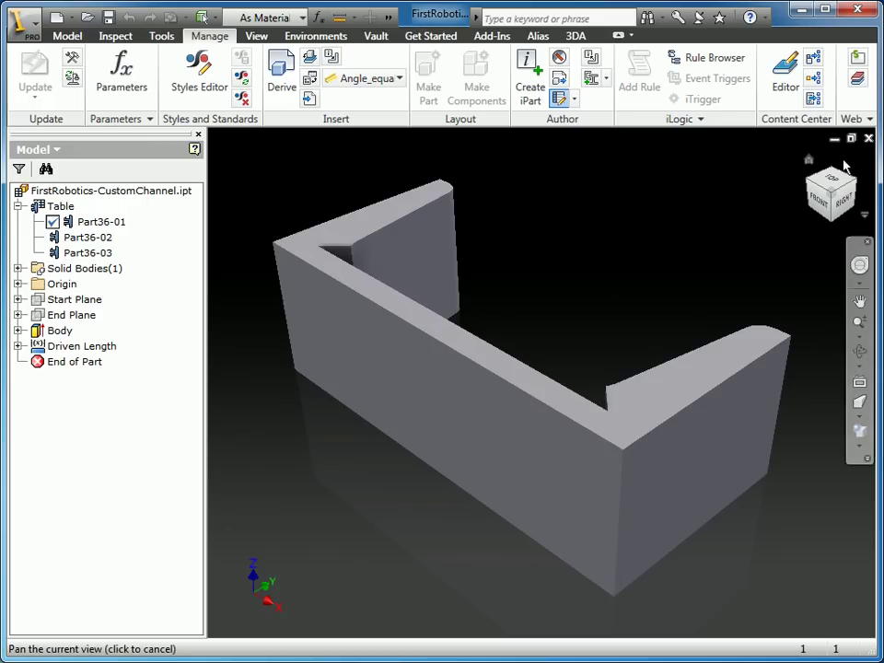
# Close the channel part and create a new assembly from the Standard.iam template
pyautogui.click(868, 137)
pyautogui.click(299, 374)
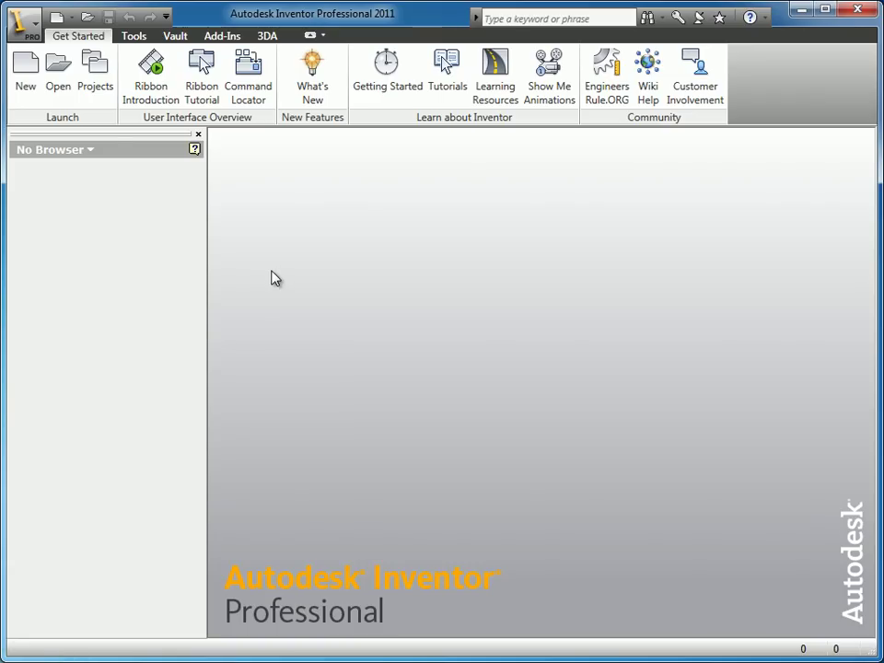
pyautogui.click(27, 74)
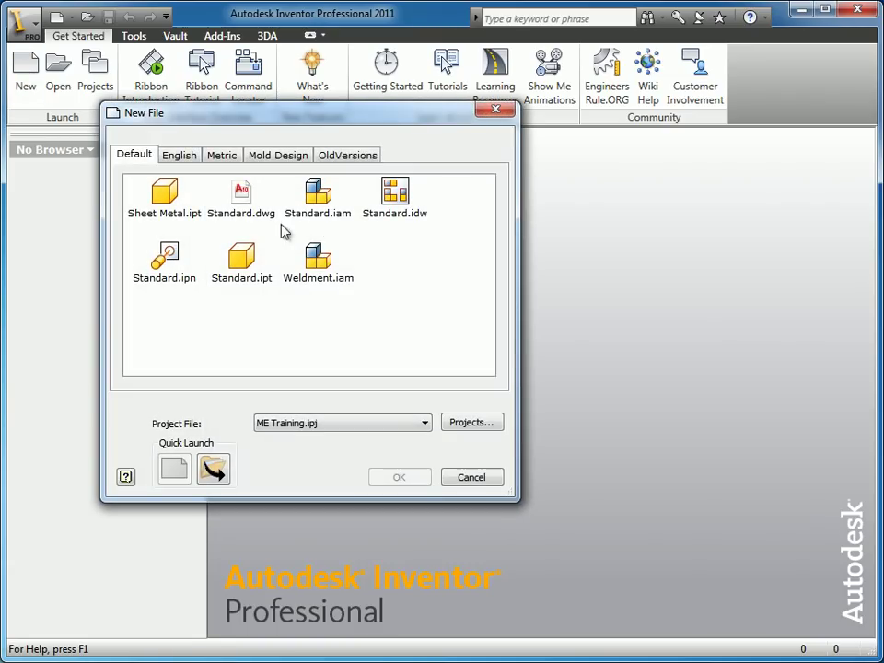
pyautogui.doubleClick(317, 201)
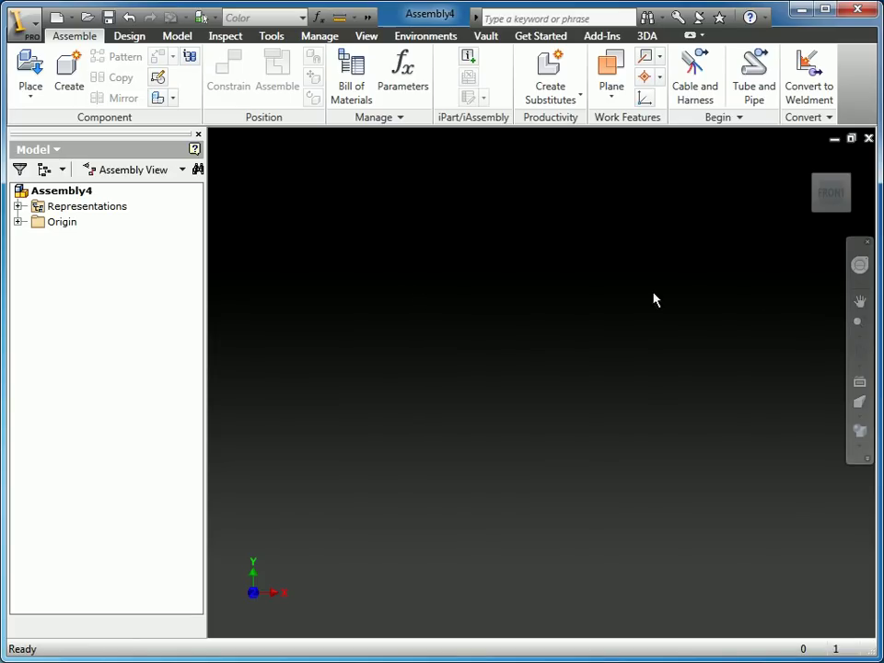
# Orient the empty assembly isometrically with the Z axis pointing up and set this view as home, zooming to fit all
pyautogui.click(809, 162)
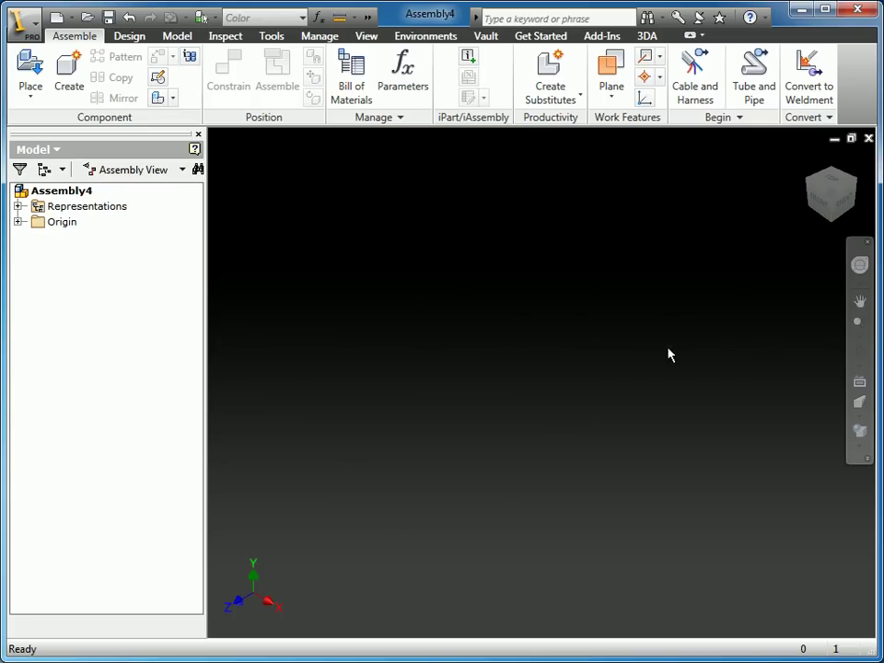
pyautogui.click(821, 201)
pyautogui.click(837, 210)
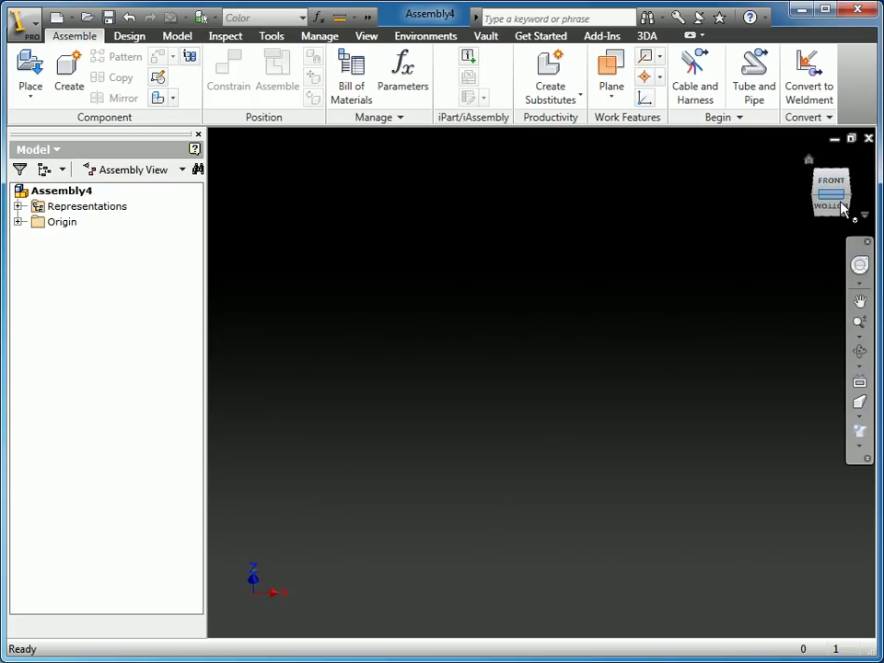
pyautogui.click(847, 194)
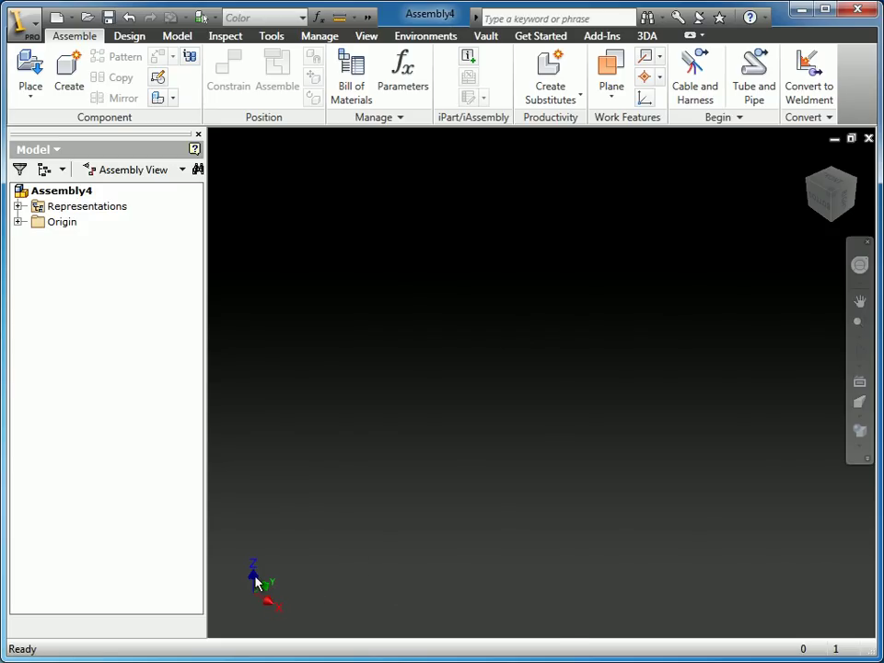
pyautogui.rightClick(810, 169)
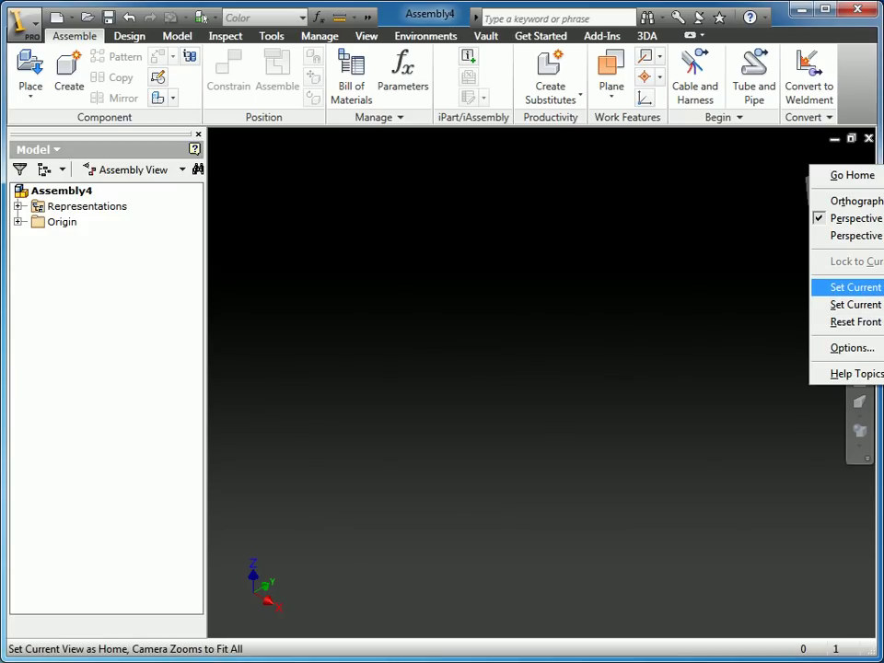
pyautogui.click(856, 288)
# Set the view with X horizontal and Z vertical as the front view, and return to the home view
pyautogui.click(823, 199)
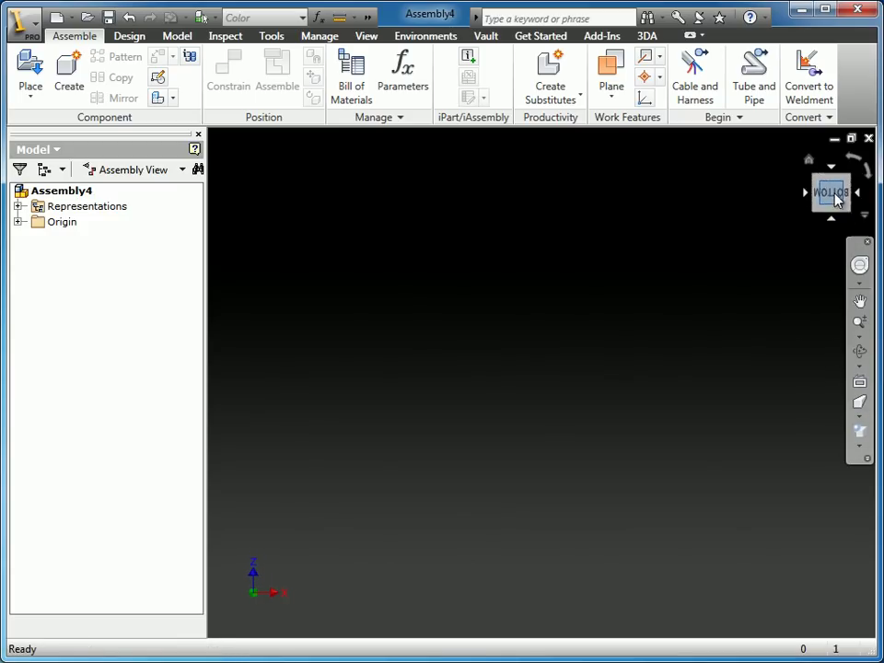
pyautogui.rightClick(838, 201)
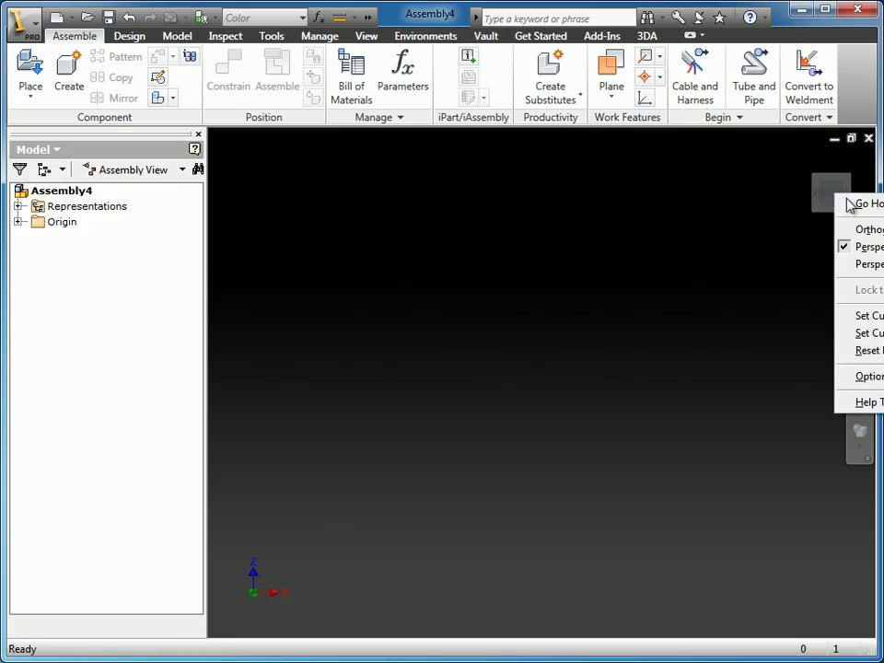
pyautogui.click(870, 332)
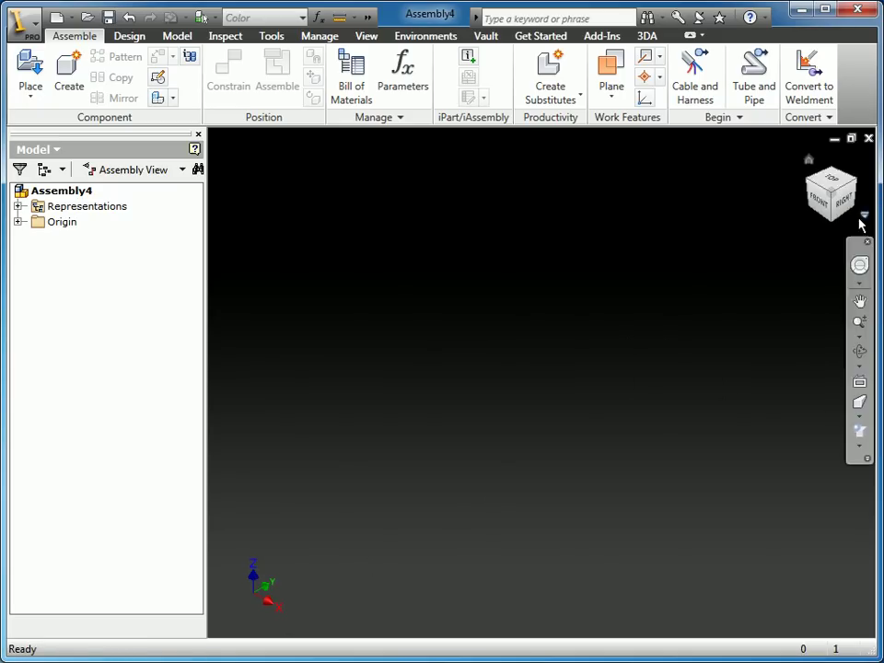
pyautogui.press('F6')
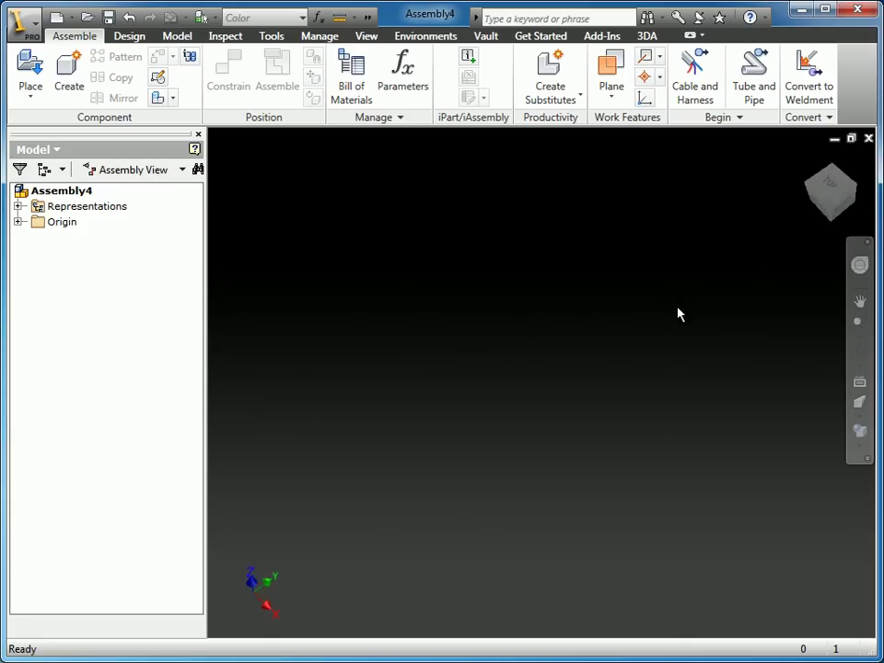
pyautogui.click(807, 161)
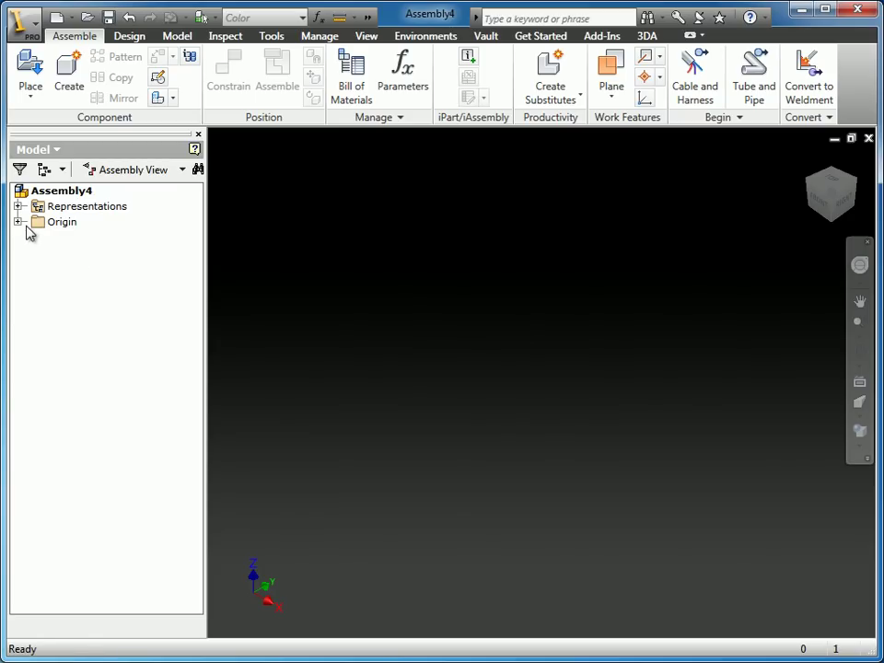
# Create an in-place component named Frame Box on the assembly's XY plane, using Standard.ipt and overwriting the existing file
pyautogui.click(69, 80)
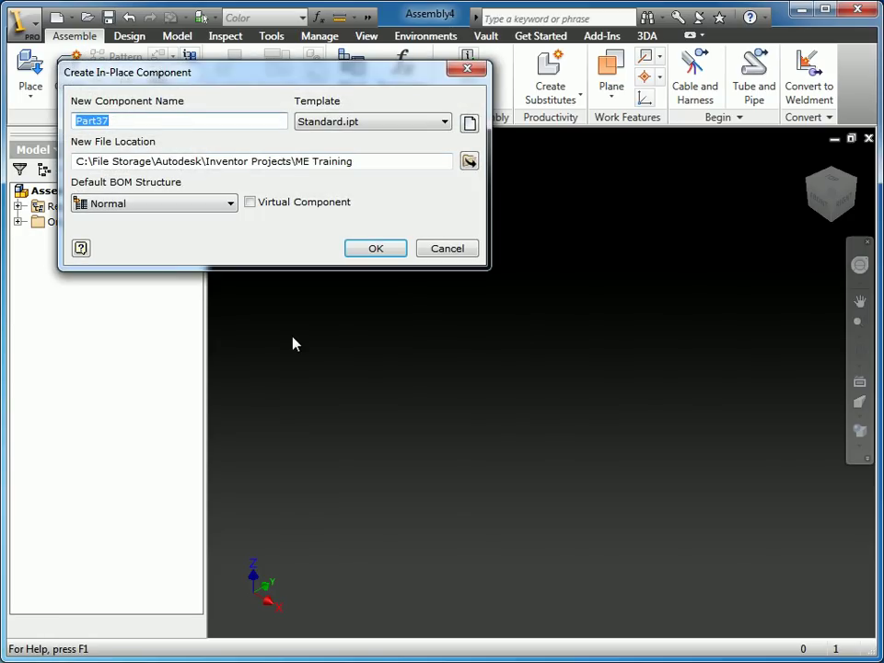
pyautogui.write('Frame Box')
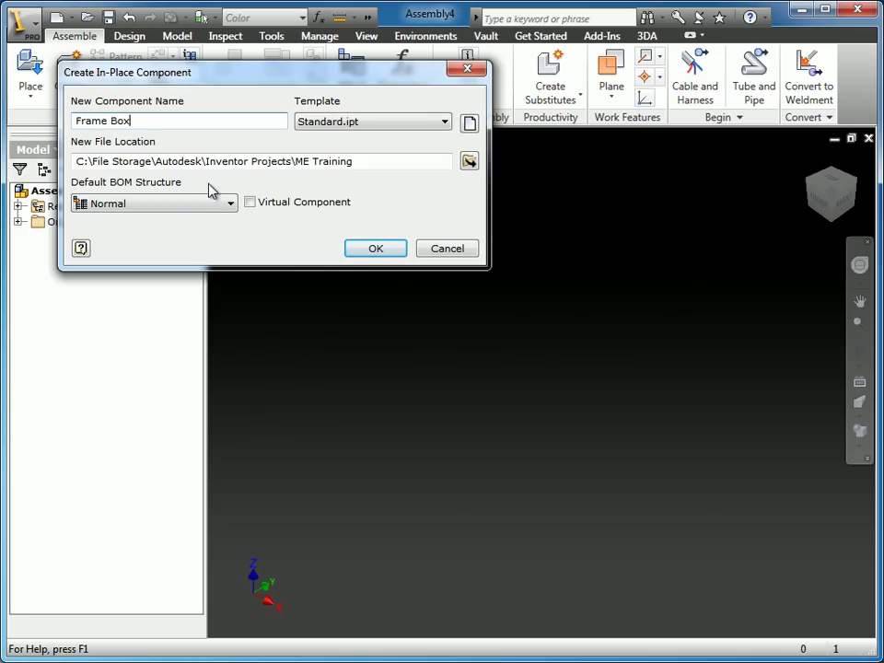
pyautogui.click(388, 250)
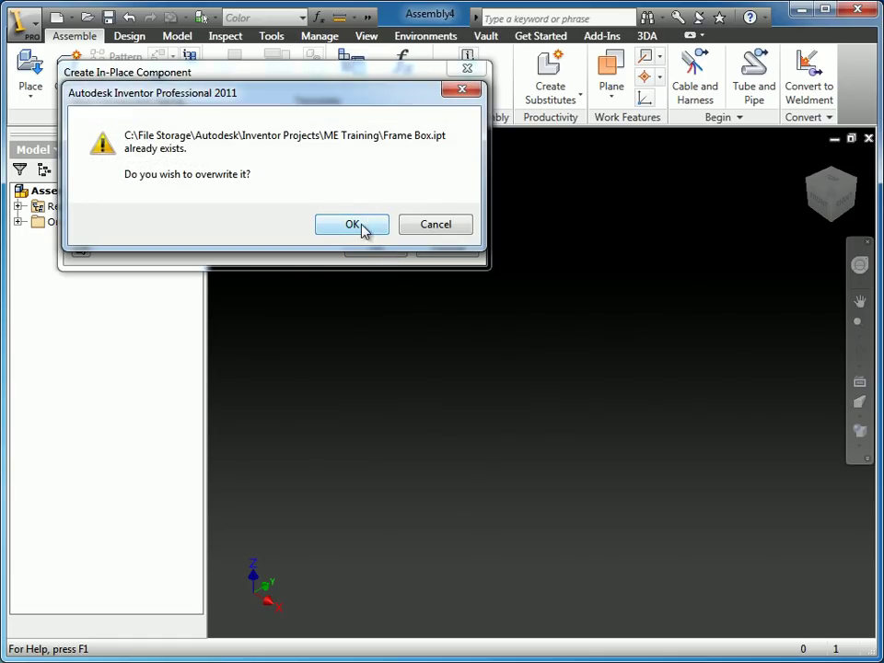
pyautogui.click(363, 230)
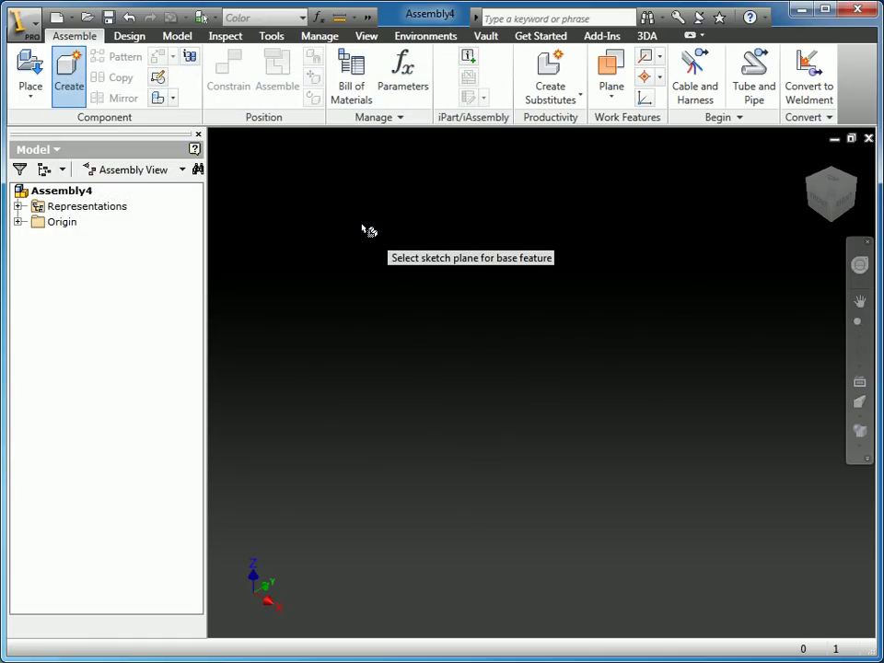
pyautogui.click(20, 223)
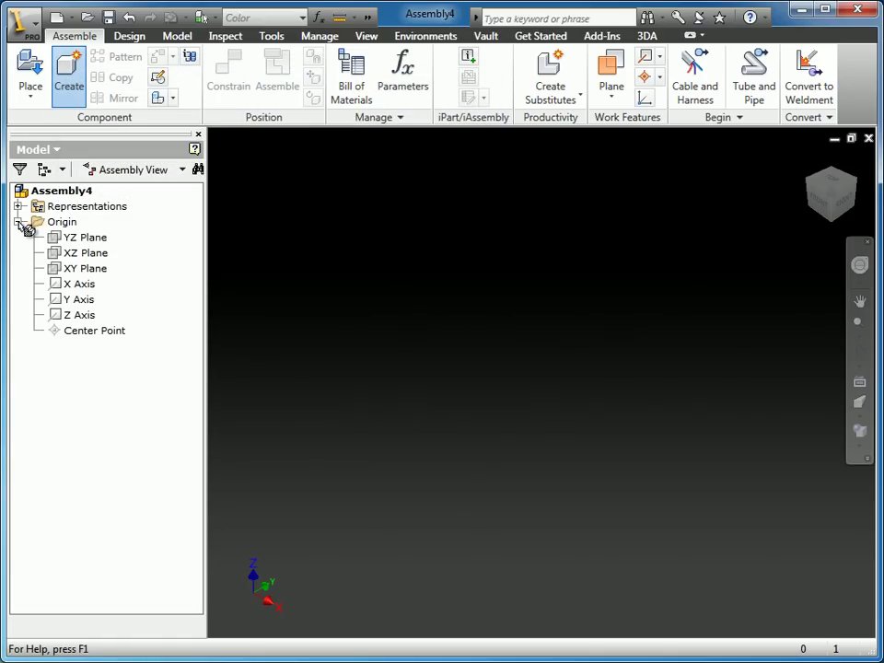
pyautogui.click(92, 269)
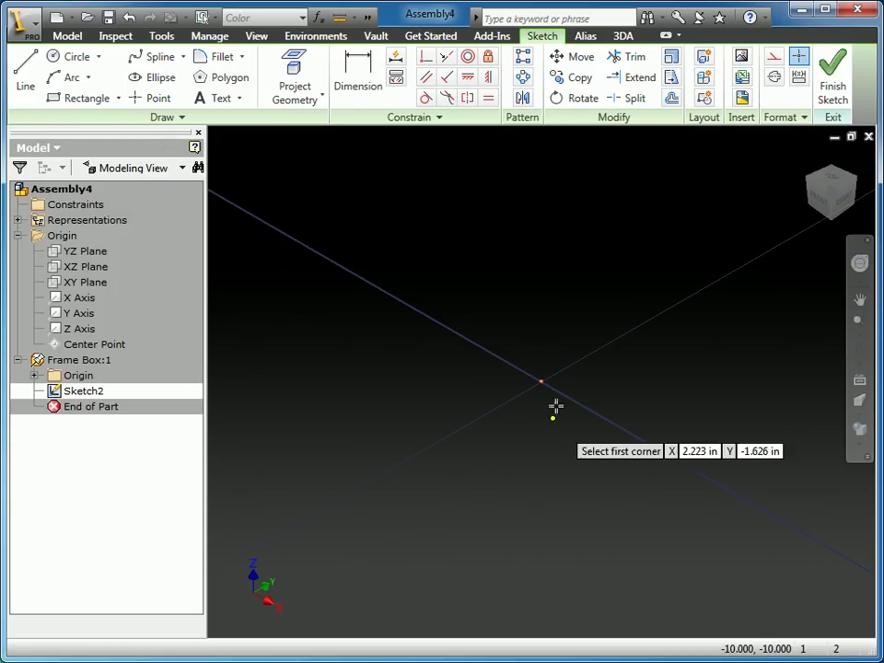
# Sketch a 24 in by 24 in rectangle with its first corner at the origin
pyautogui.click(542, 380)
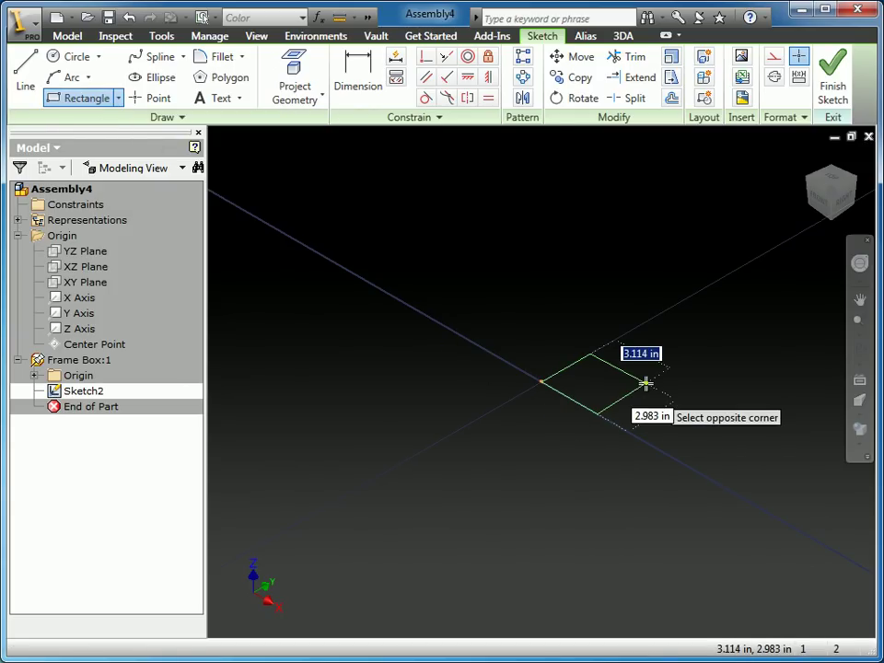
pyautogui.write('24')
pyautogui.press('Tab')
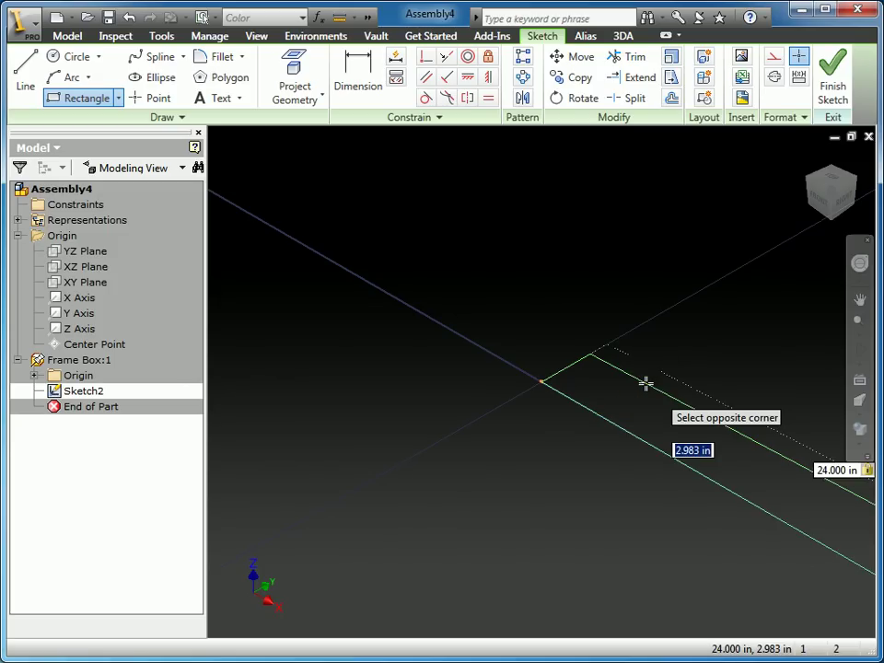
pyautogui.write('24')
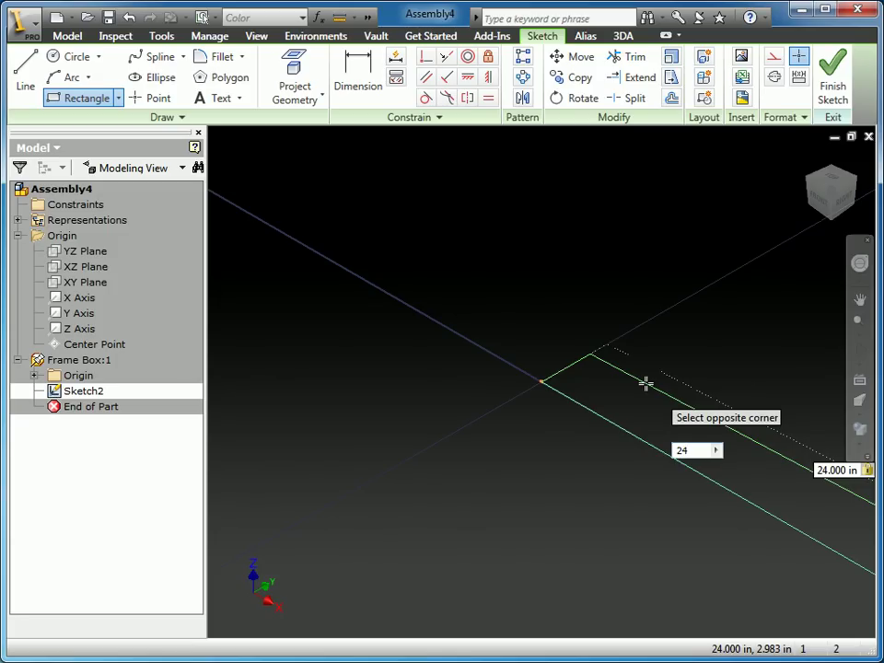
pyautogui.press('Tab')
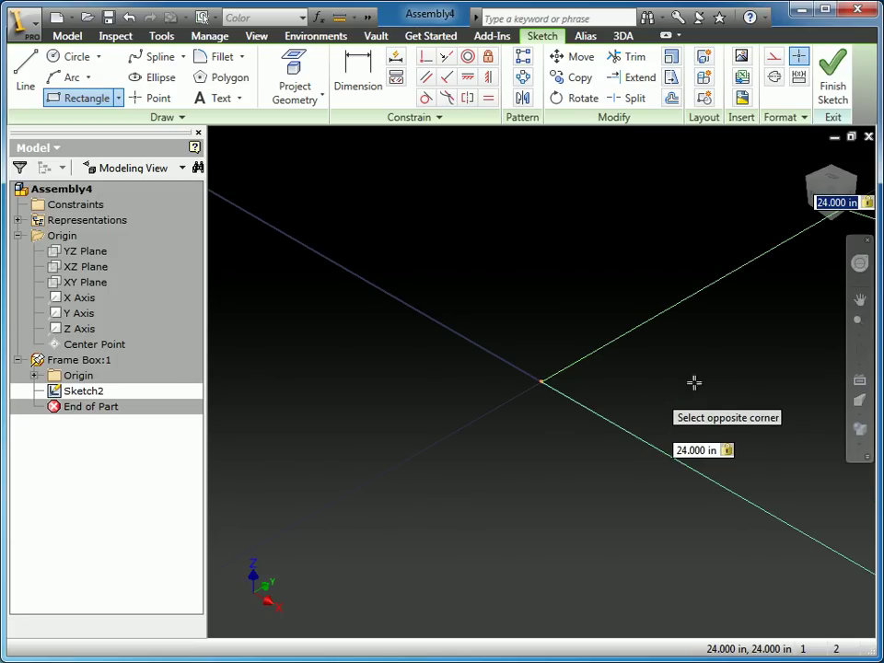
pyautogui.press('Return')
# Extrude the square profile 24 in upward into a cube and return to editing the assembly
pyautogui.moveTo(749, 388); pyautogui.dragTo(547, 387, button='middle')
pyautogui.click(809, 158)
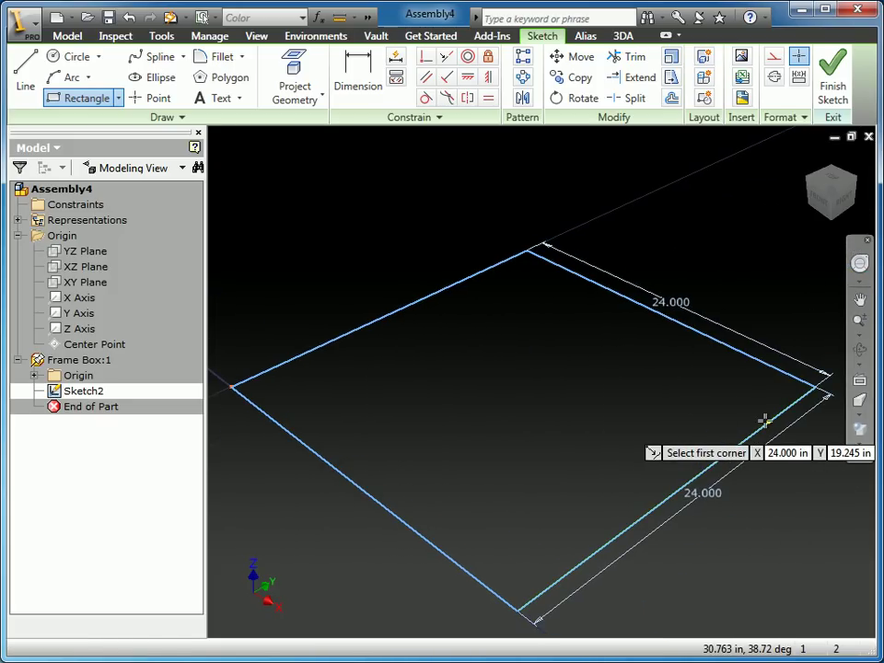
pyautogui.write('e')
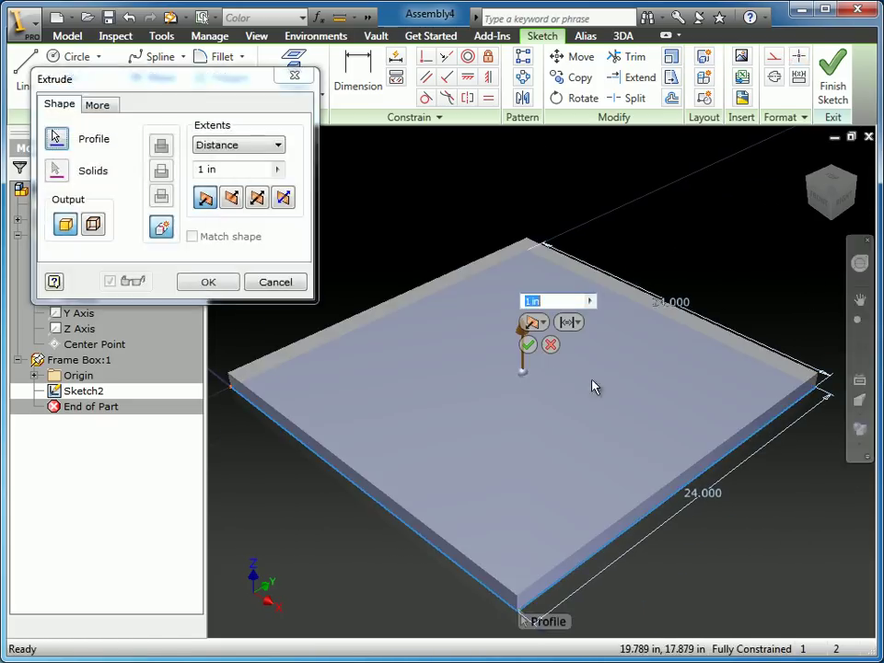
pyautogui.write('24')
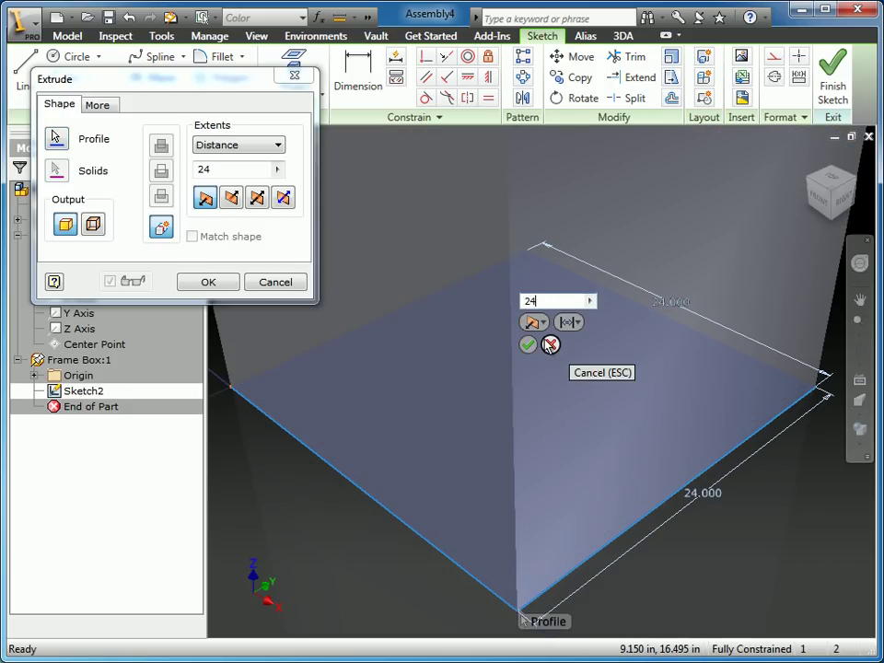
pyautogui.press('Return')
pyautogui.click(808, 159)
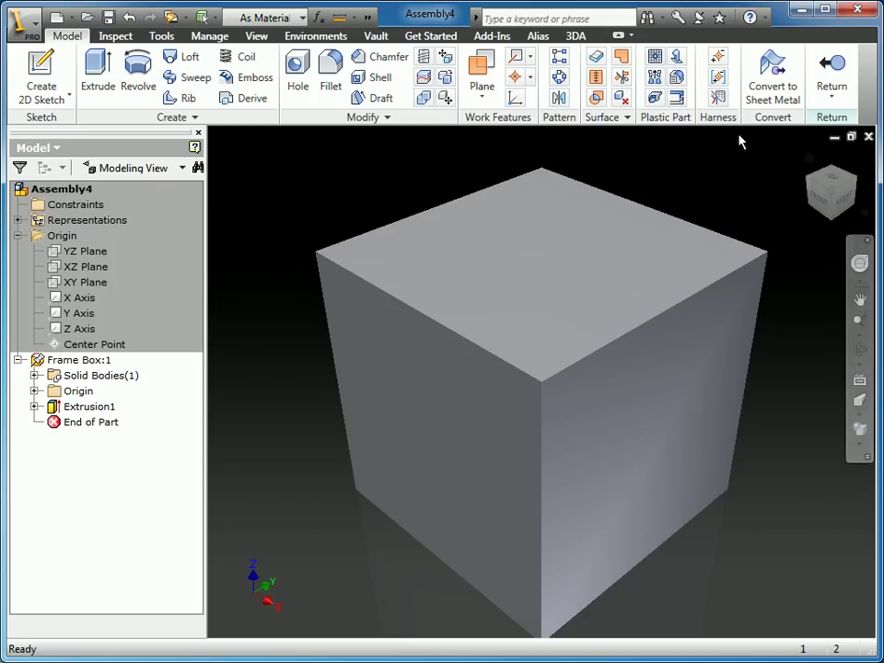
pyautogui.click(832, 74)
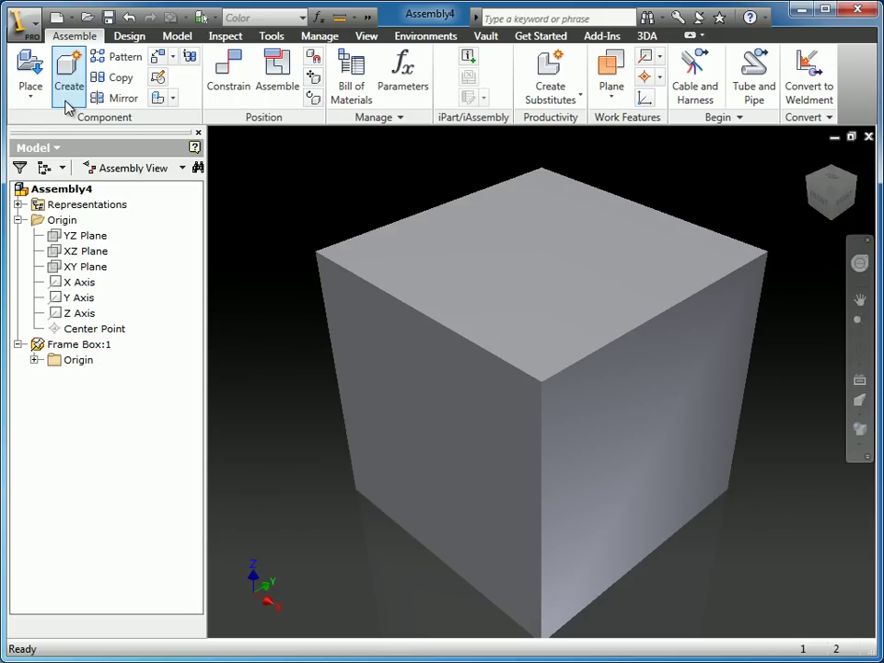
# Start inserting frame members, saving the assembly as CustomFrameDemo.iam over the existing file together with its dependent part
pyautogui.click(142, 38)
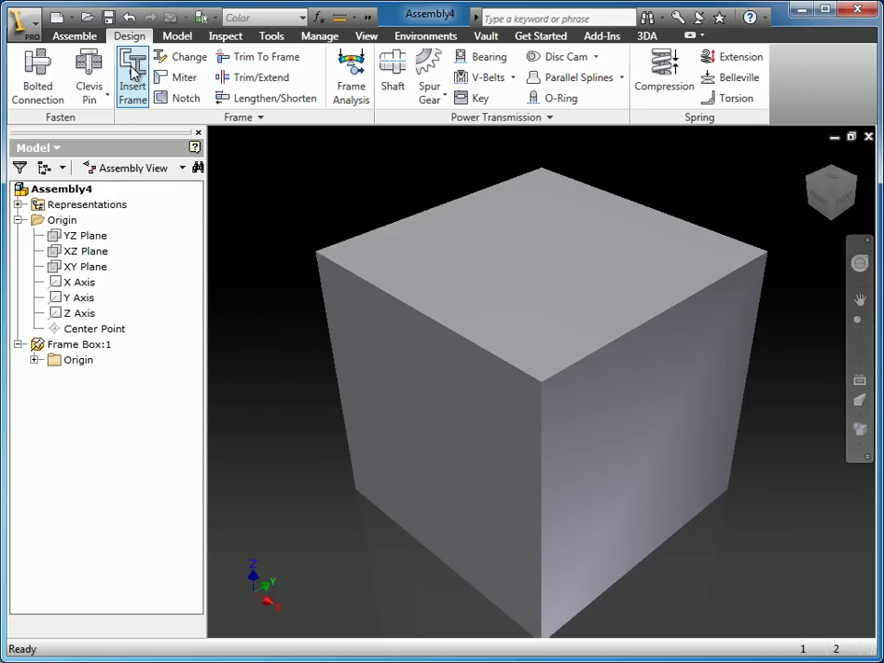
pyautogui.click(134, 75)
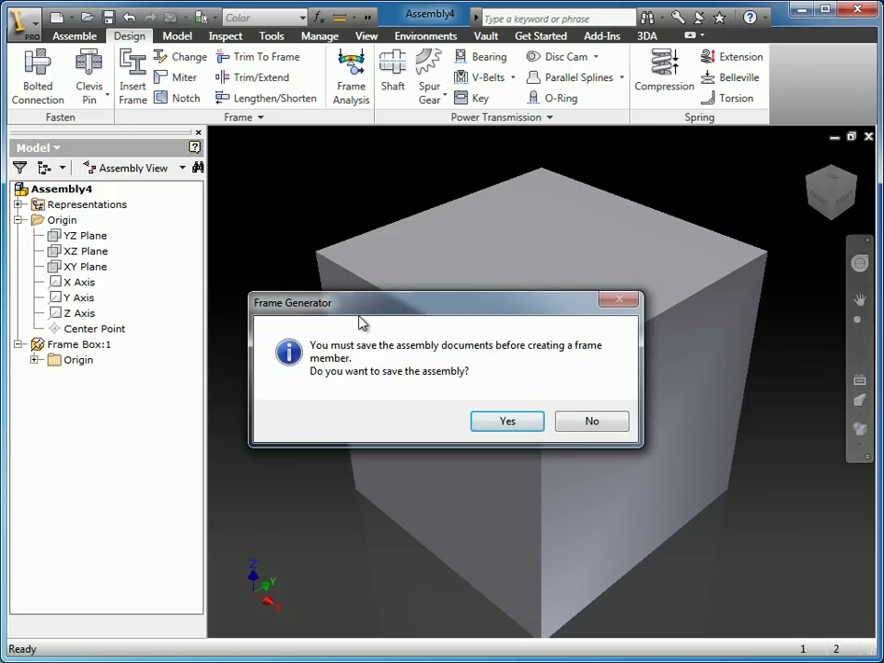
pyautogui.click(518, 428)
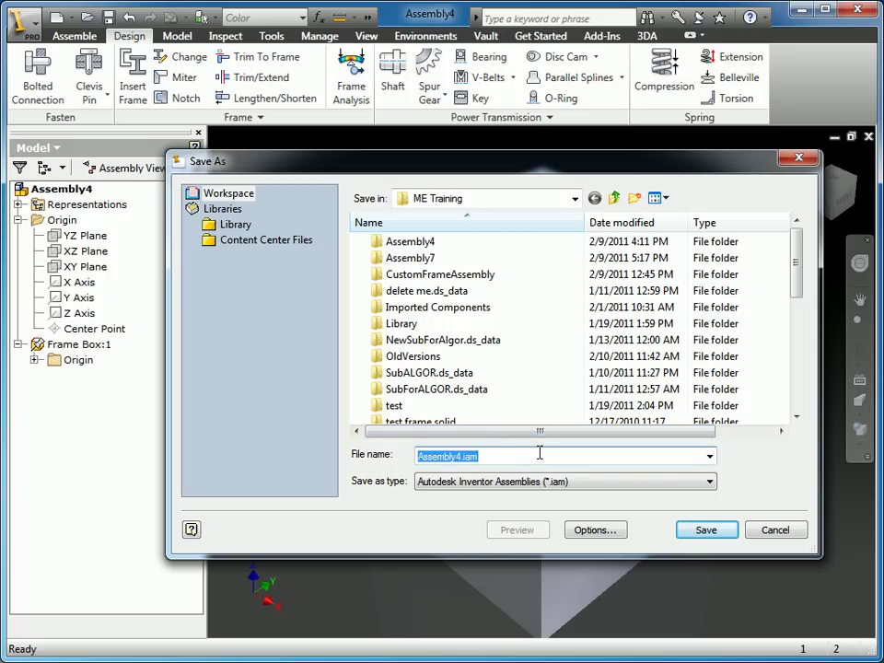
pyautogui.write('Cu')
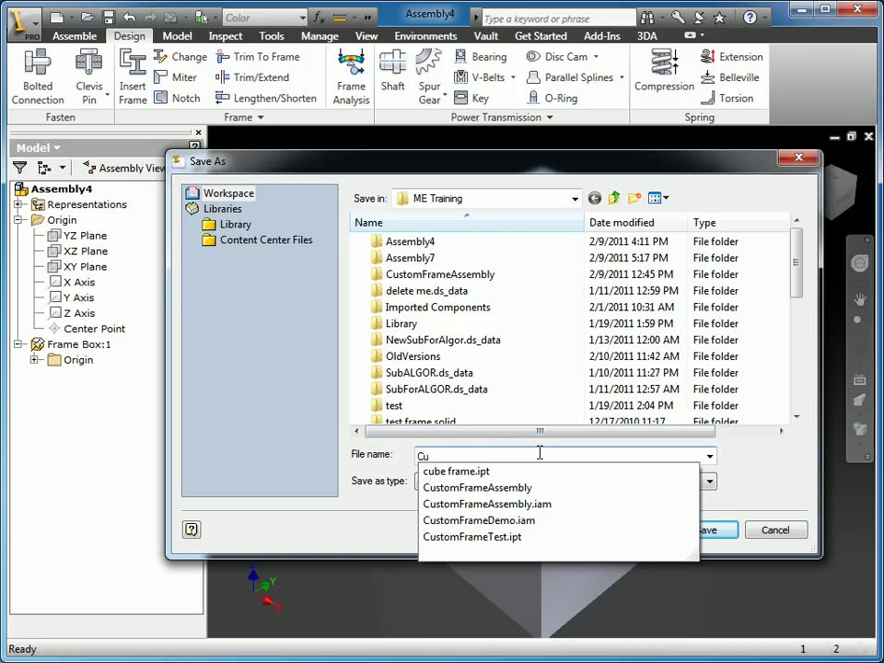
pyautogui.press('Down')
pyautogui.press('Down')
pyautogui.press('Down')
pyautogui.press('Down')
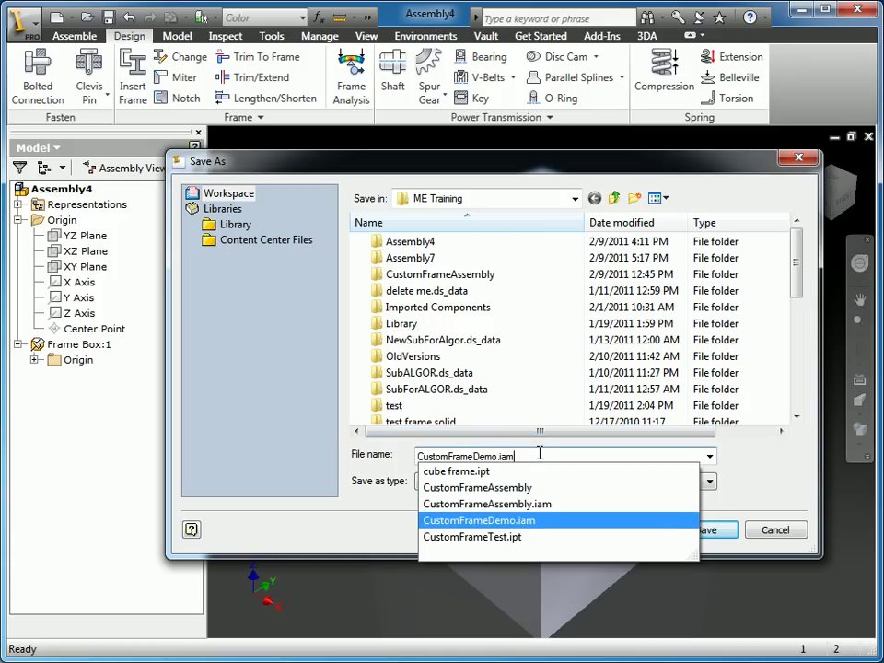
pyautogui.press('Return')
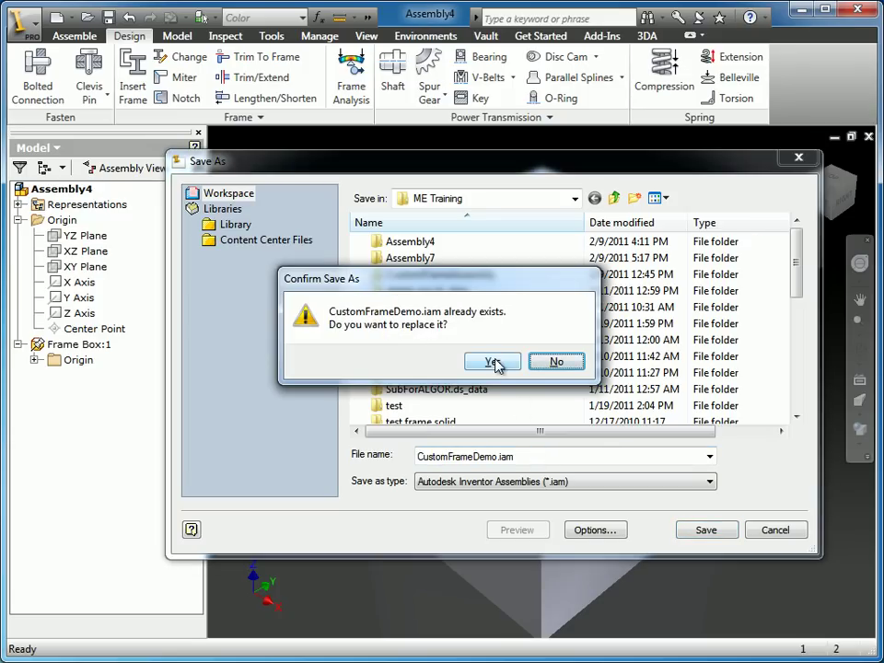
pyautogui.click(493, 361)
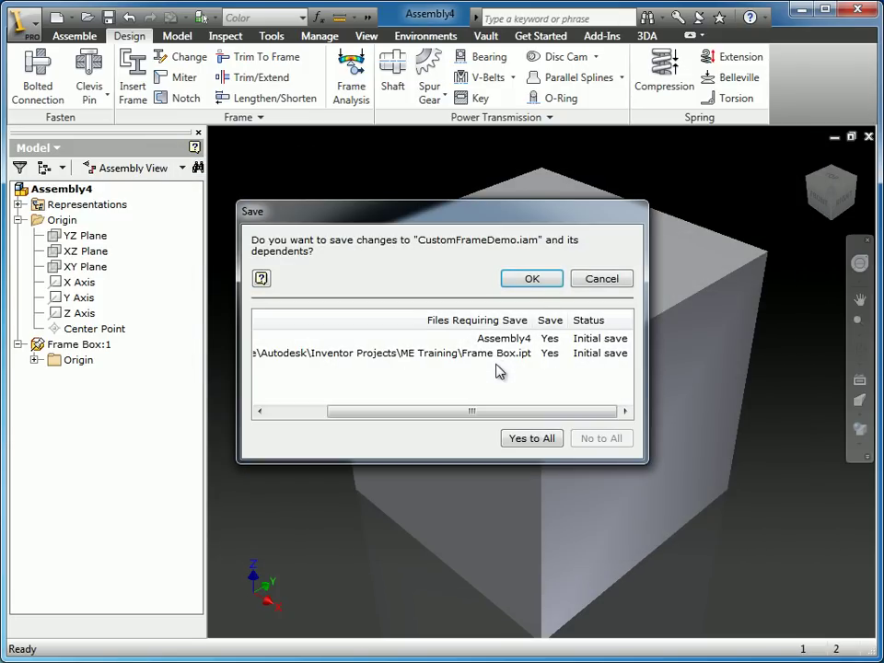
pyautogui.click(538, 278)
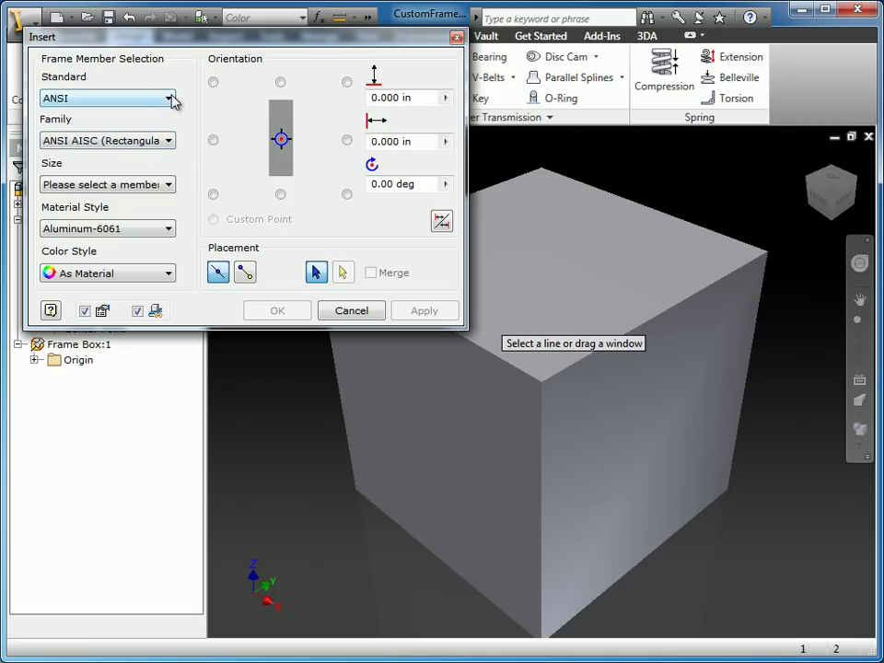
# Choose the ANSI/AISC (Rolled Steel C) - Channels American Standard family for the frame members
pyautogui.click(170, 142)
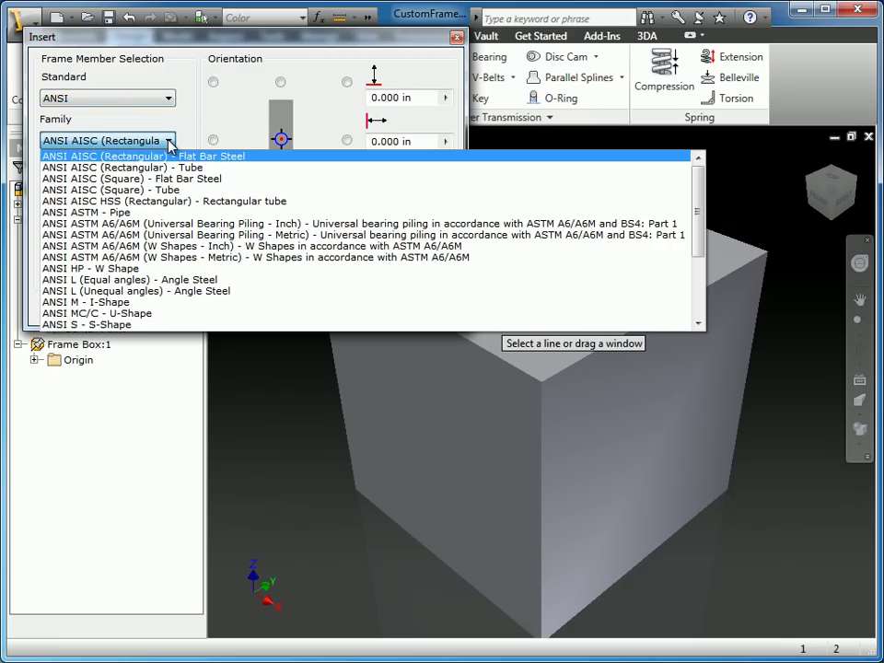
pyautogui.scroll(-4, 173, 281)
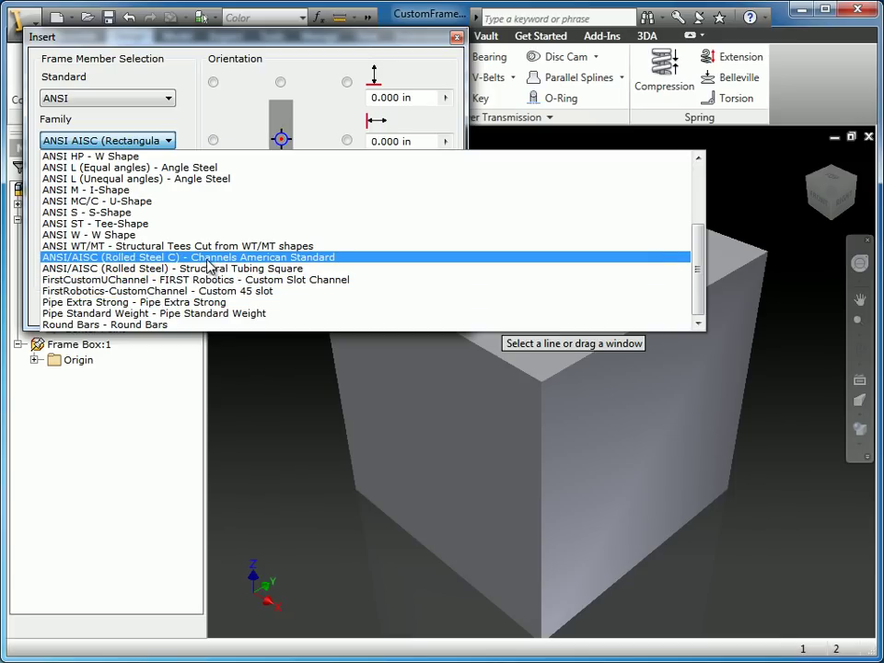
pyautogui.click(110, 258)
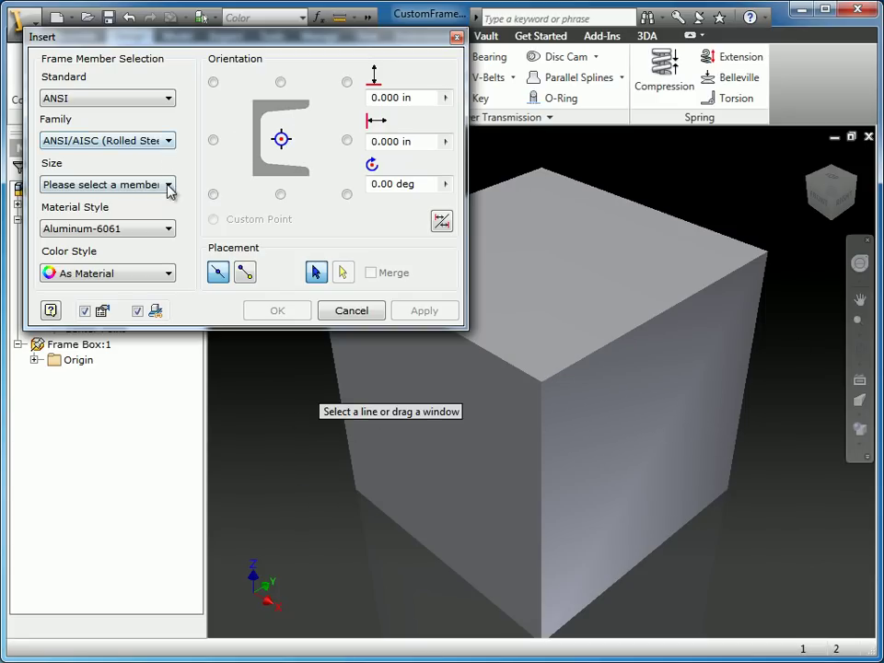
# Set the frame member family to FirstRobotics-CustomChannel - Custom 45 slot, size 3 x1.41, with Aluminum-6061 as the material
pyautogui.click(169, 142)
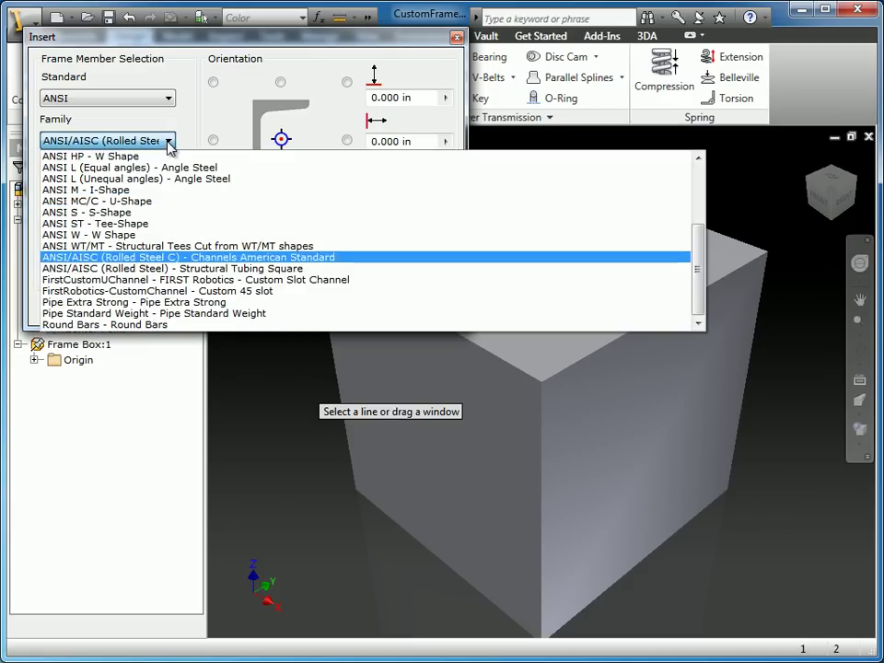
pyautogui.click(120, 291)
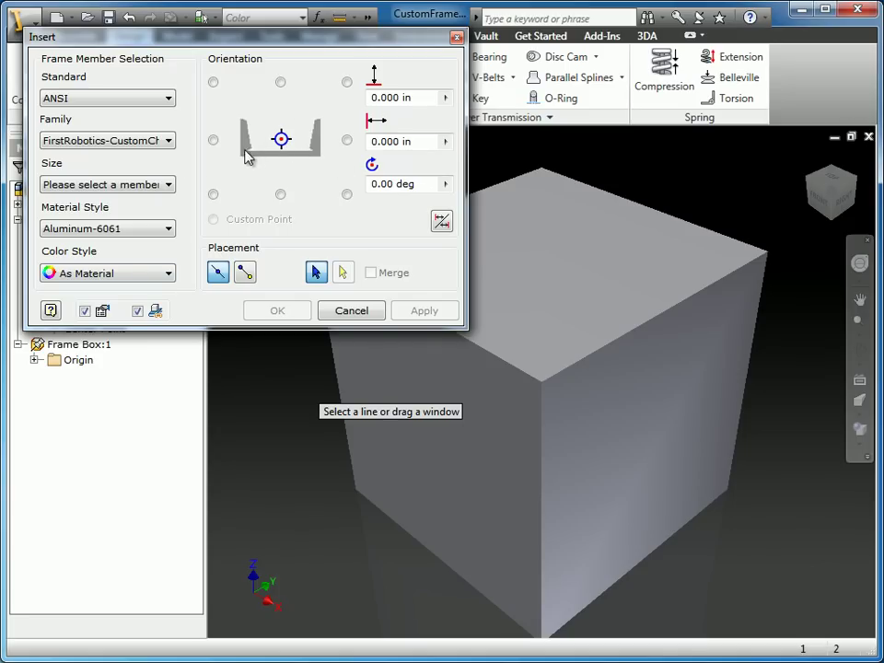
pyautogui.click(169, 187)
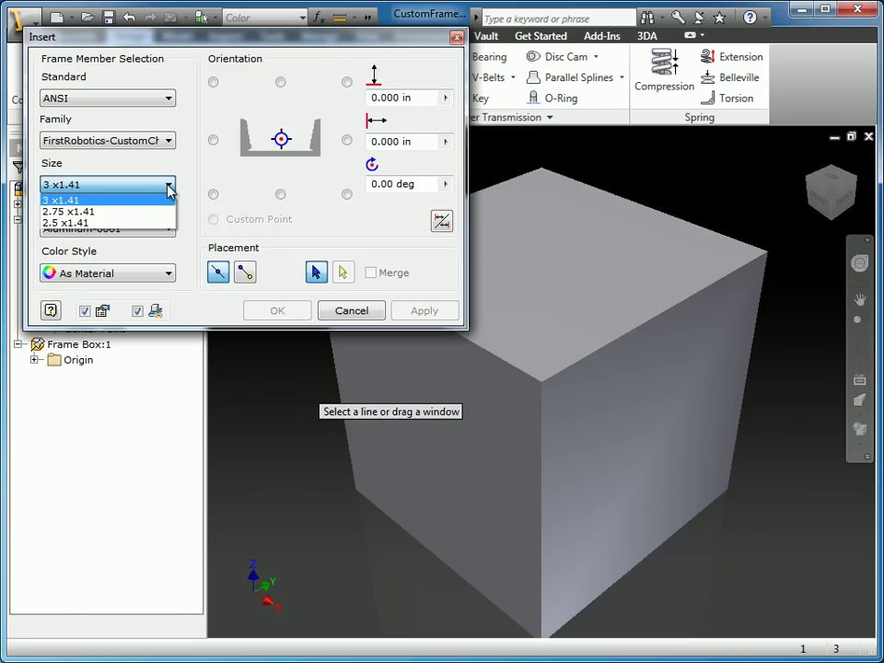
pyautogui.click(92, 175)
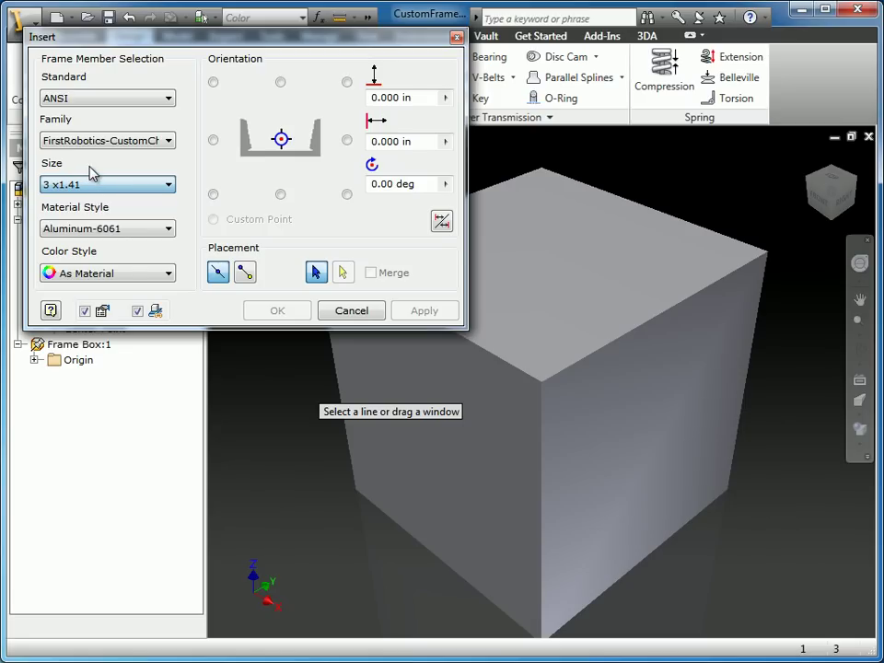
pyautogui.click(169, 185)
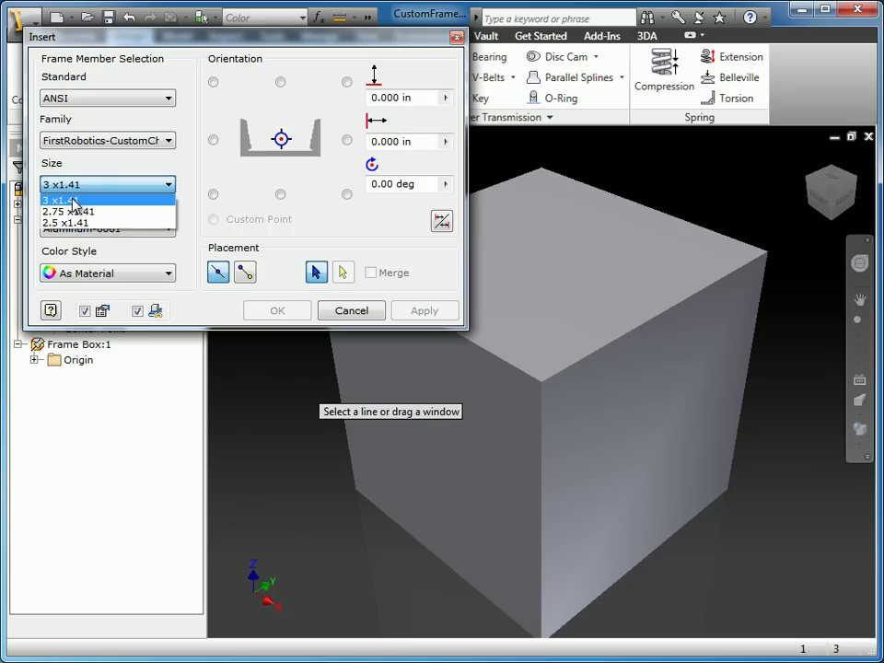
pyautogui.click(192, 207)
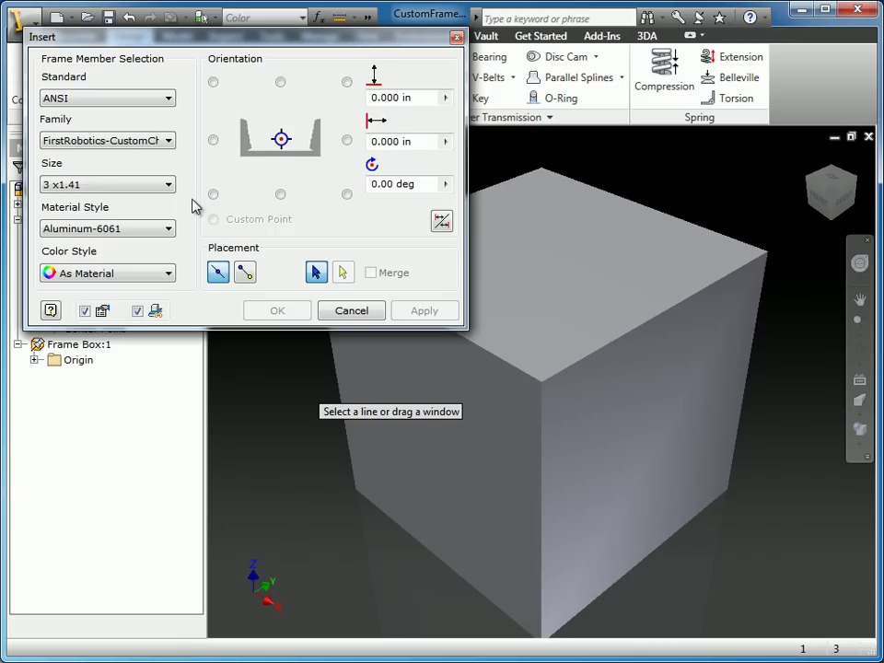
pyautogui.click(173, 188)
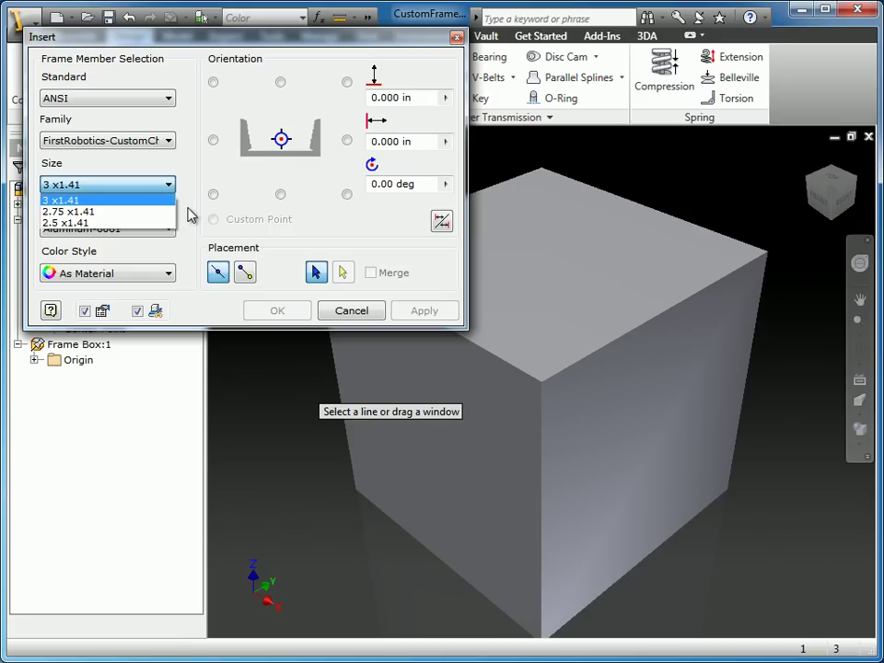
pyautogui.click(190, 217)
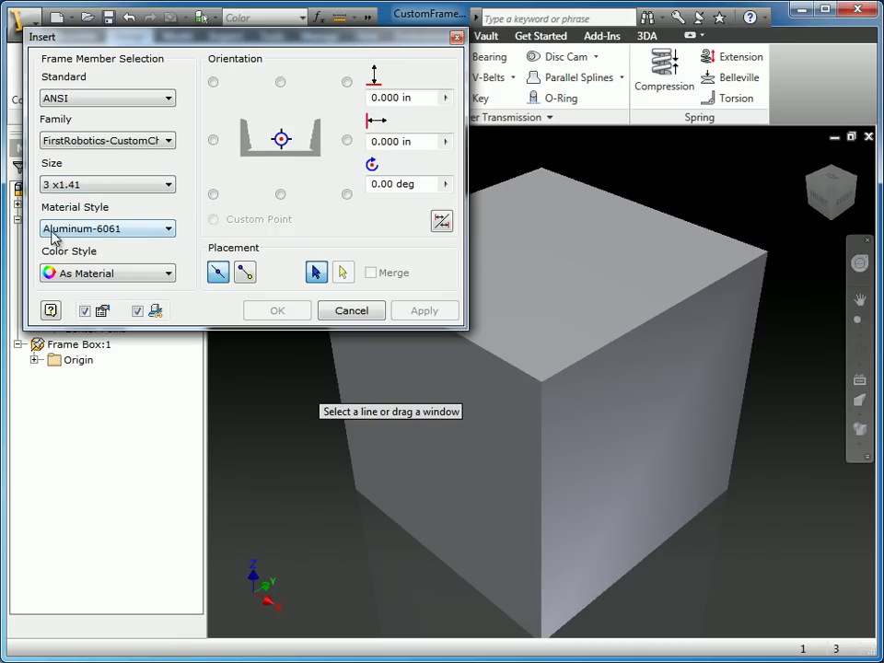
pyautogui.click(169, 229)
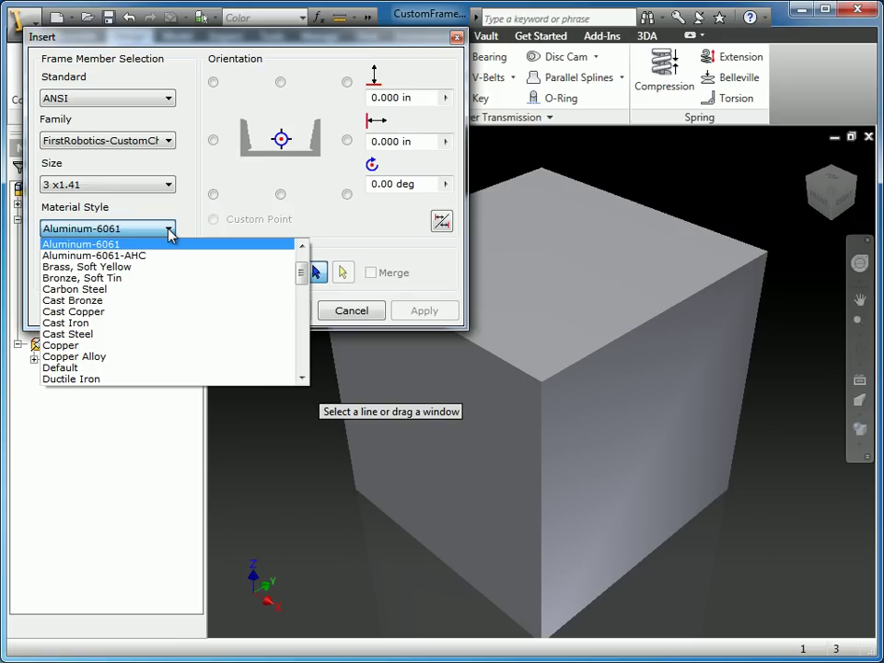
pyautogui.click(181, 219)
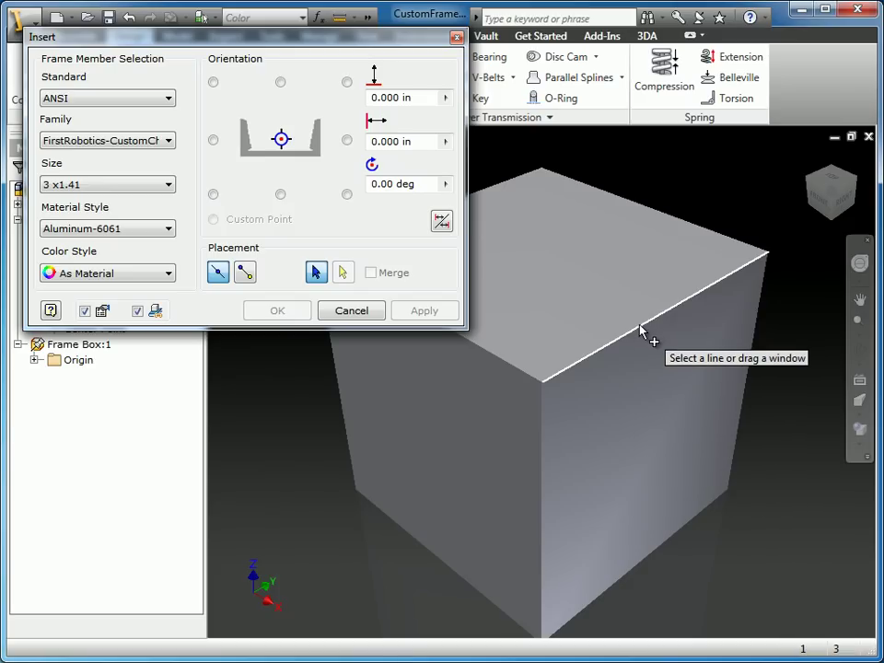
# Select the four top edges of the cube as placement lines for the channel members
pyautogui.click(553, 370)
pyautogui.click(525, 372)
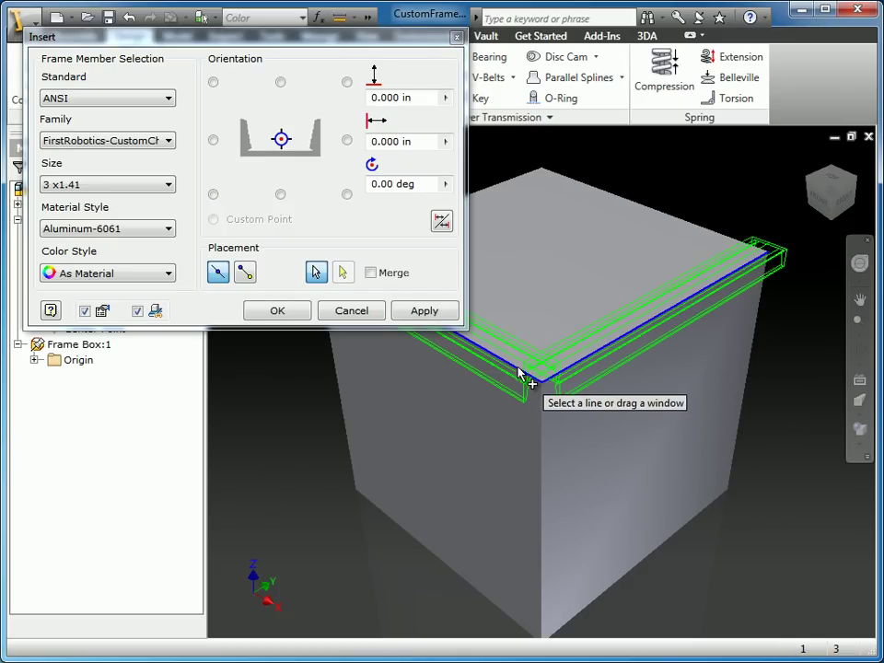
pyautogui.click(511, 191)
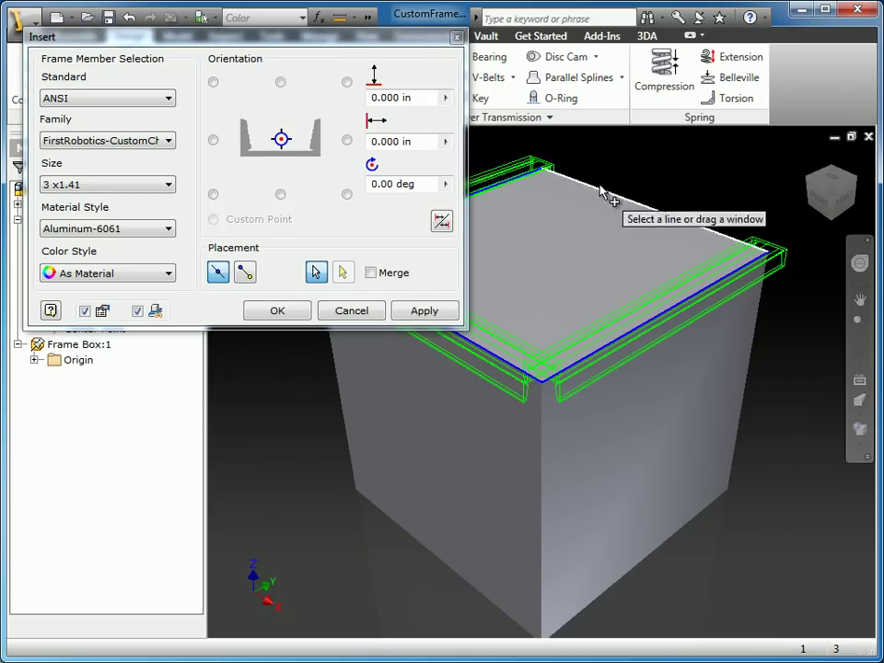
pyautogui.click(642, 210)
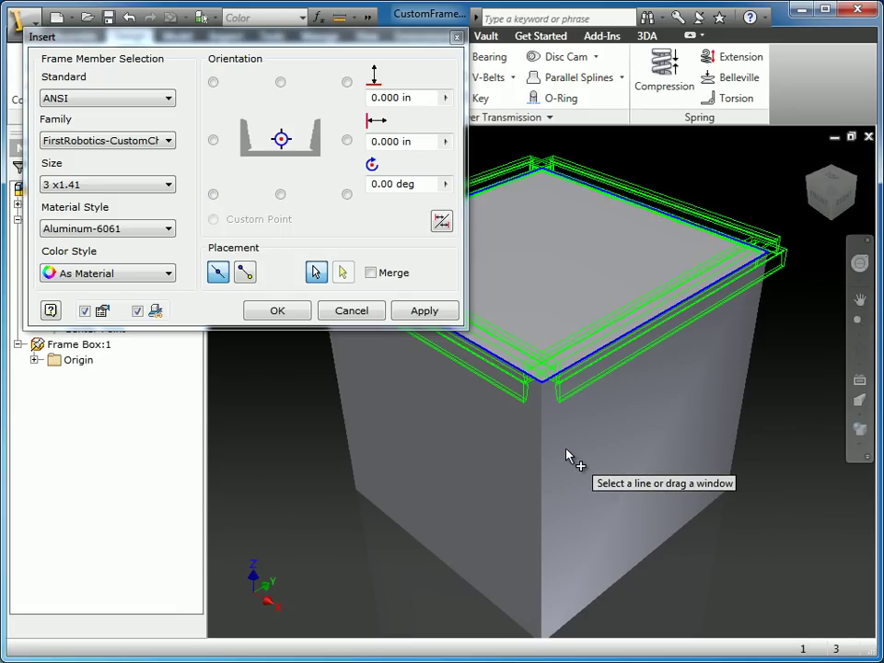
pyautogui.keyDown('shift'); pyautogui.moveTo(618, 458); pyautogui.dragTo(669, 458, button='middle'); pyautogui.keyUp('shift')
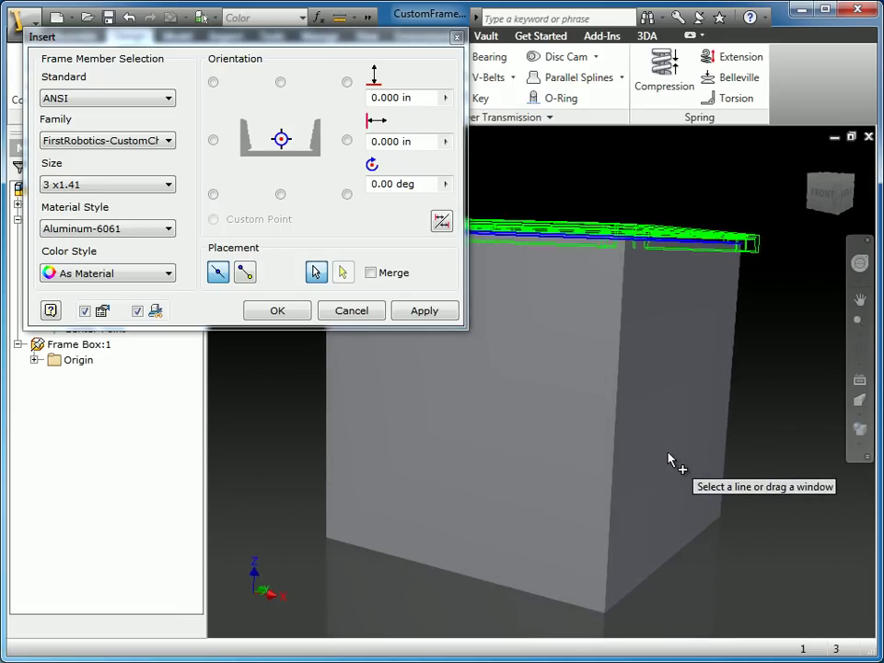
pyautogui.scroll(-5, 670, 457)
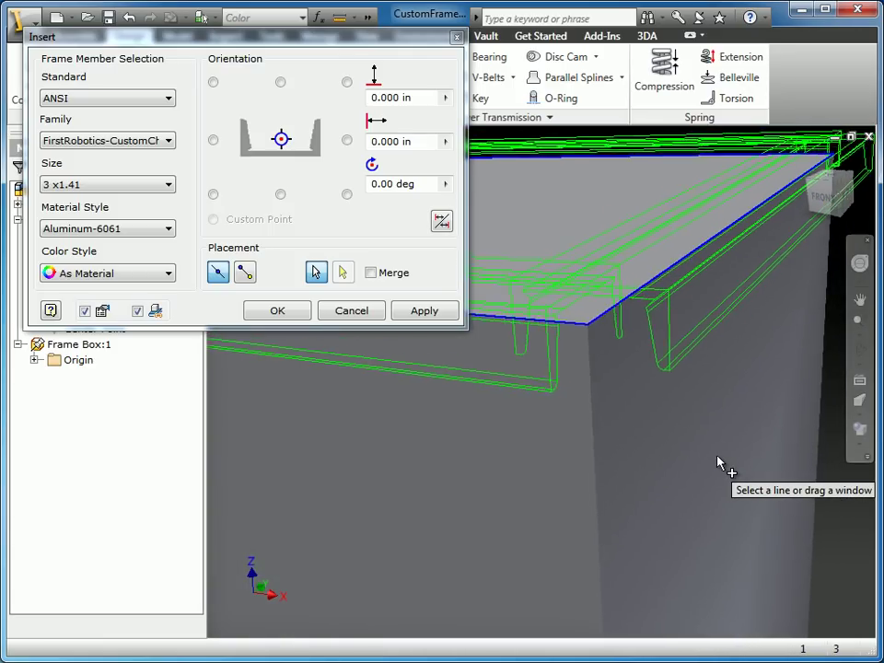
# Try the upper-left, upper-right and lower-right corners of the channel profile as the anchor point for the top members
pyautogui.scroll(5, 719, 463)
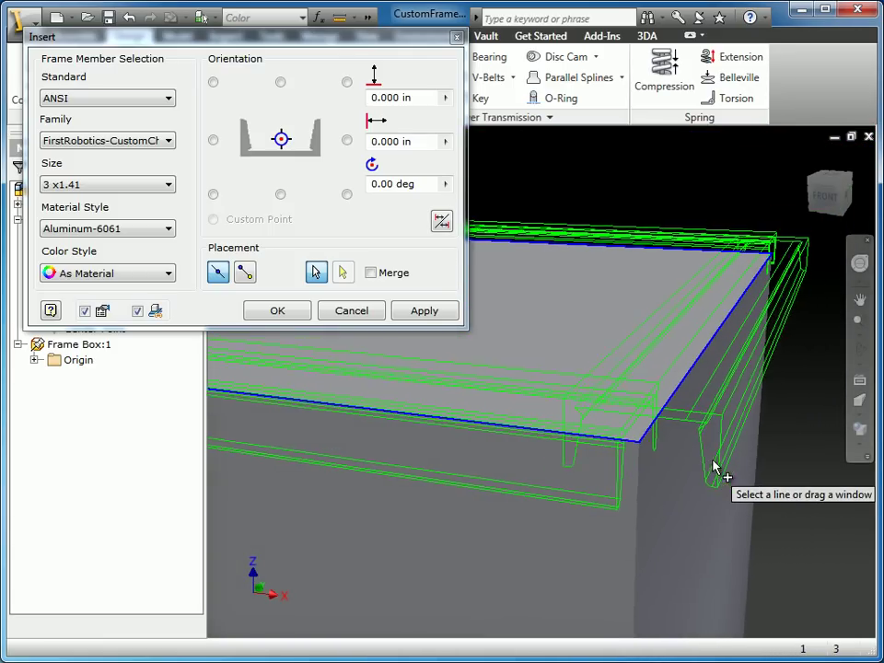
pyautogui.scroll(2, 714, 465)
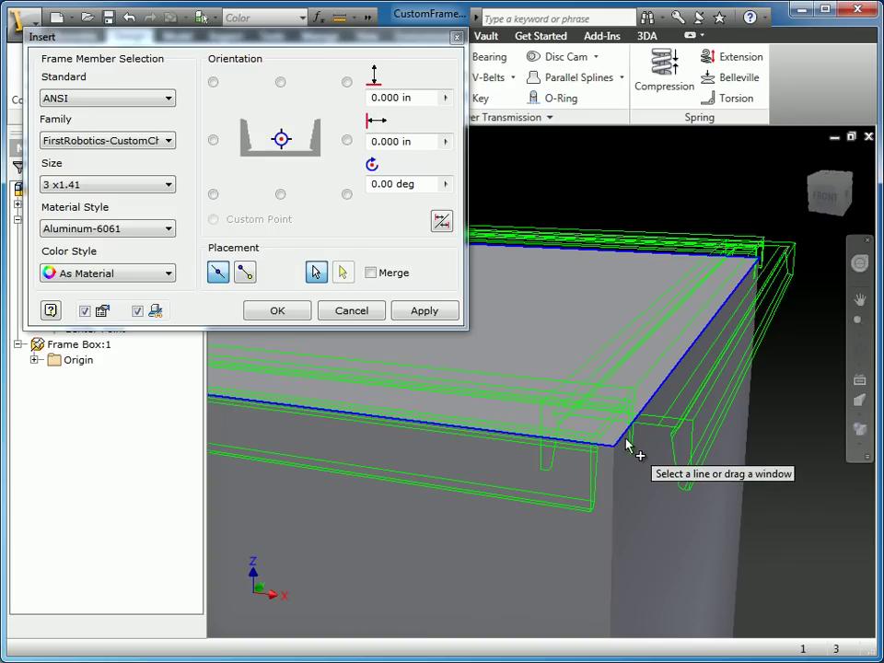
pyautogui.keyDown('shift'); pyautogui.moveTo(706, 444); pyautogui.dragTo(589, 272, button='middle'); pyautogui.keyUp('shift')
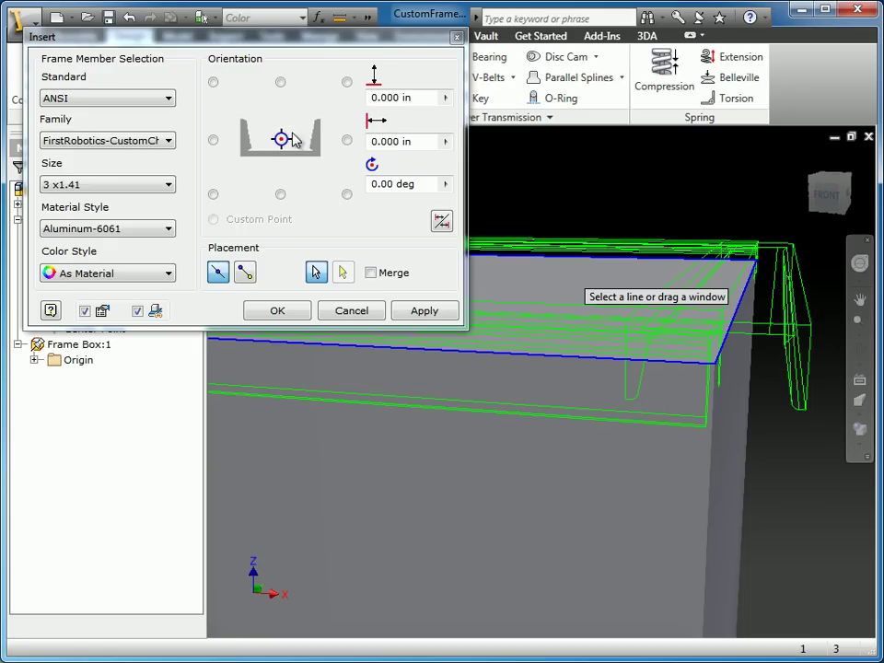
pyautogui.keyDown('shift'); pyautogui.moveTo(666, 238); pyautogui.dragTo(799, 385, button='middle'); pyautogui.keyUp('shift')
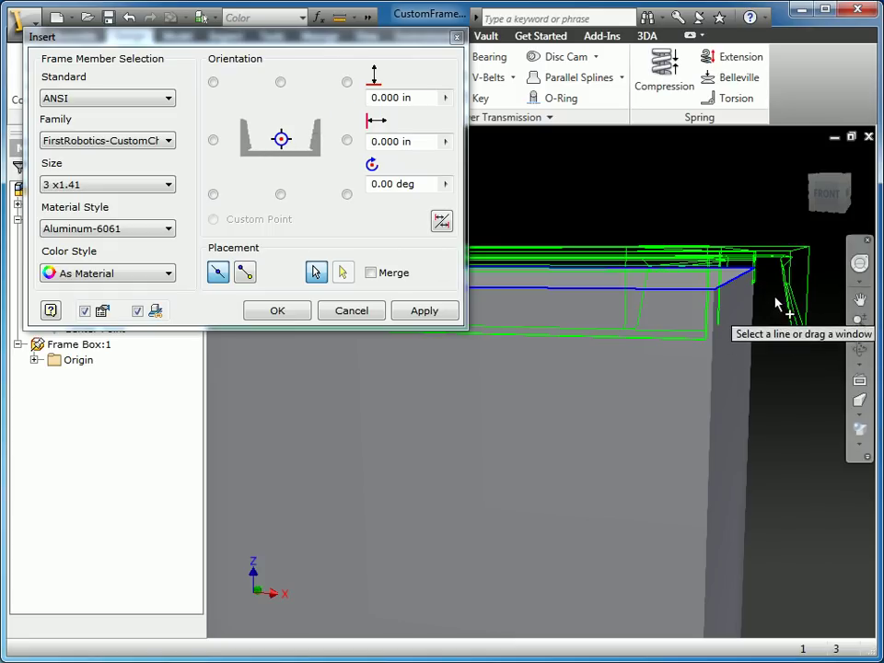
pyautogui.keyDown('shift'); pyautogui.moveTo(760, 301); pyautogui.dragTo(779, 361, button='middle'); pyautogui.keyUp('shift')
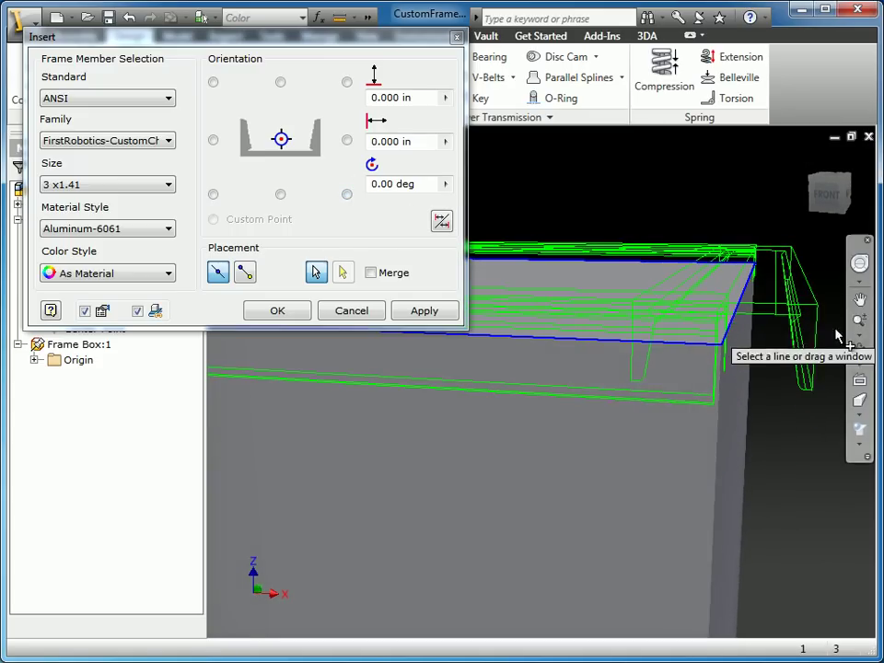
pyautogui.keyDown('shift'); pyautogui.moveTo(845, 335); pyautogui.dragTo(726, 438, button='middle'); pyautogui.keyUp('shift')
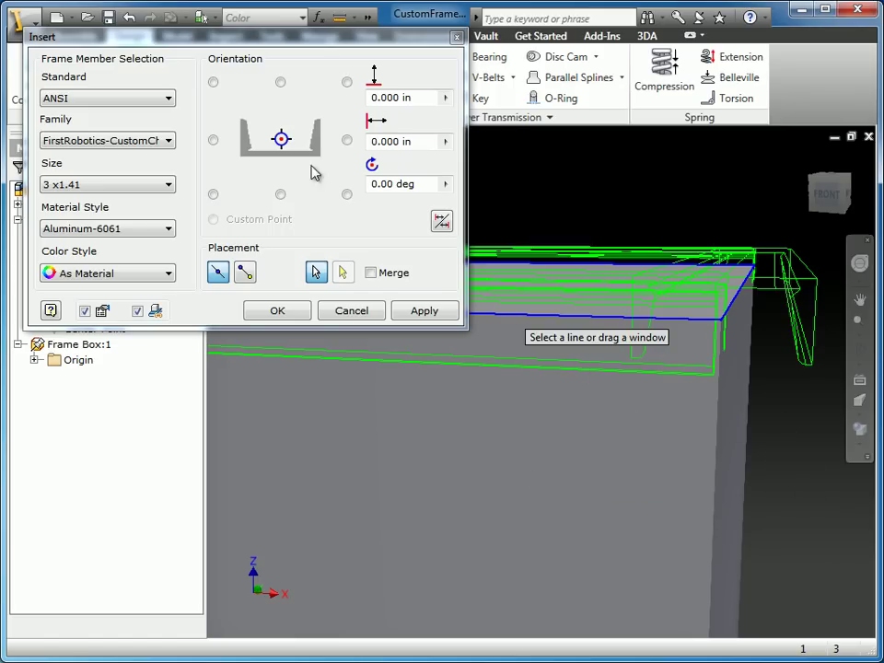
pyautogui.click(213, 83)
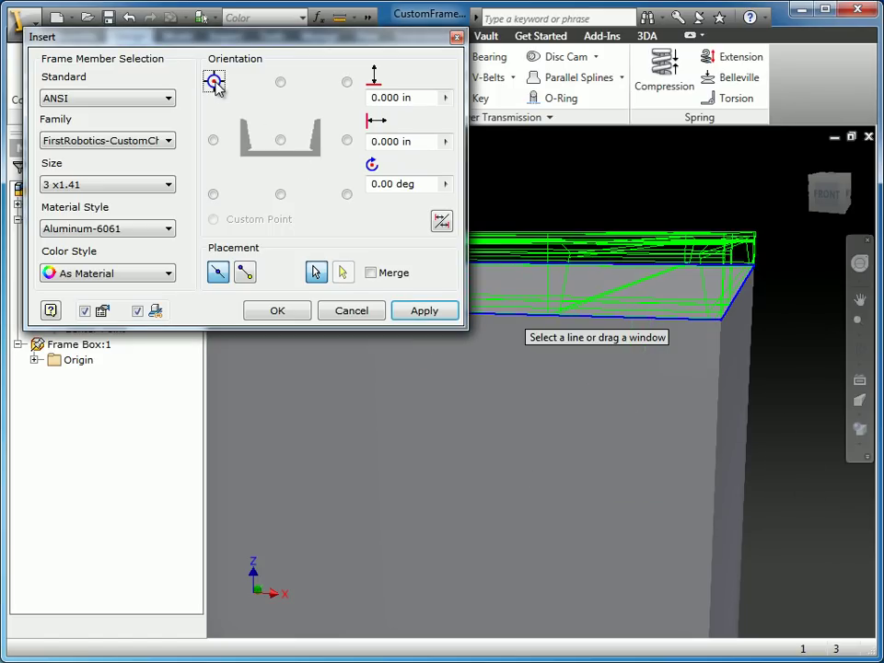
pyautogui.click(347, 83)
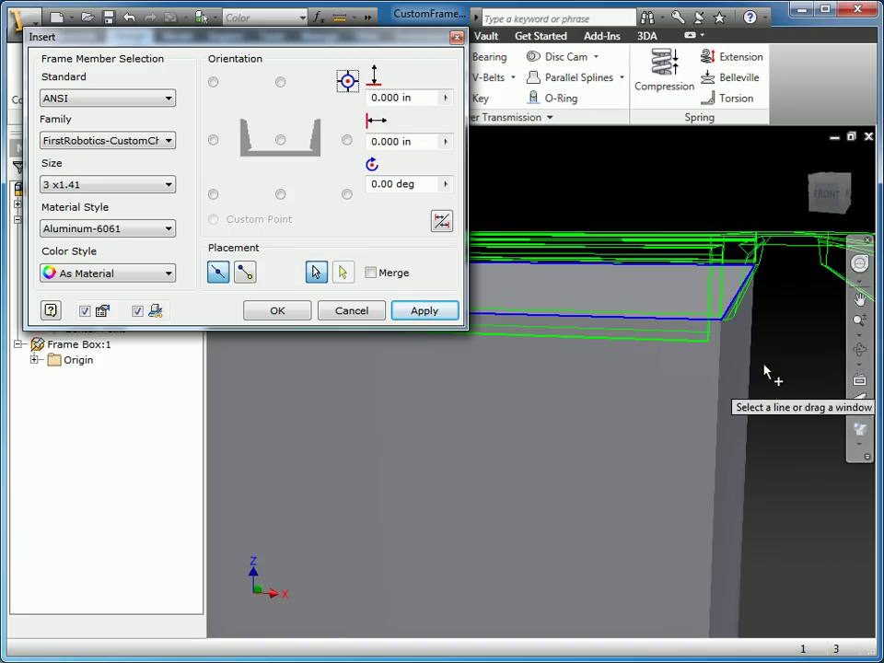
pyautogui.scroll(-5, 764, 357)
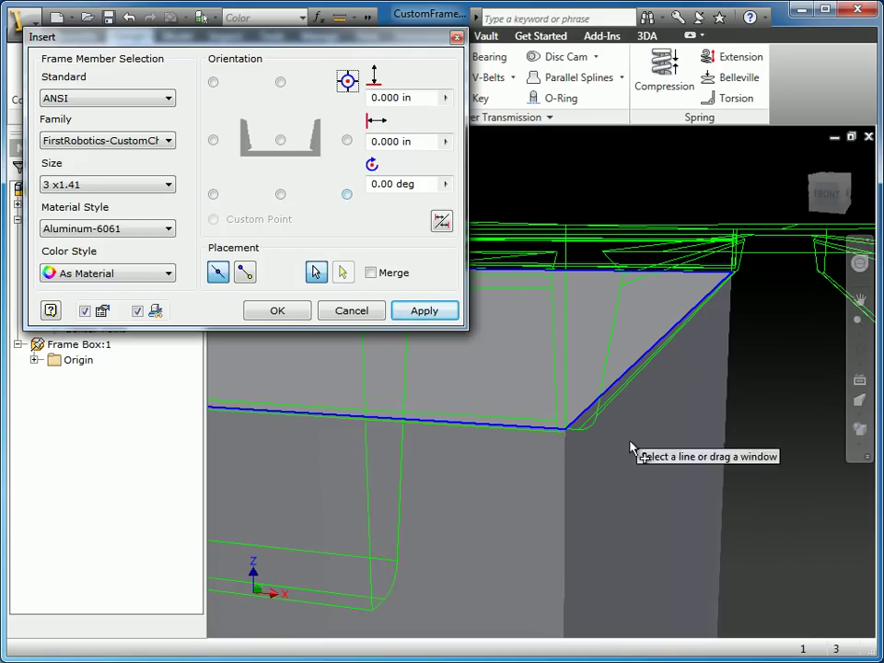
pyautogui.click(347, 194)
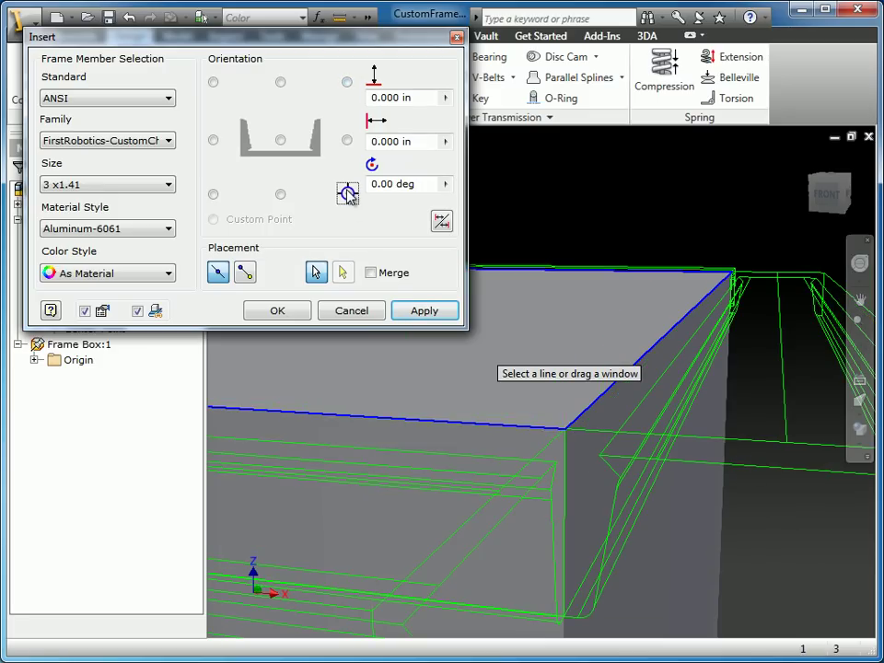
pyautogui.scroll(1, 691, 451)
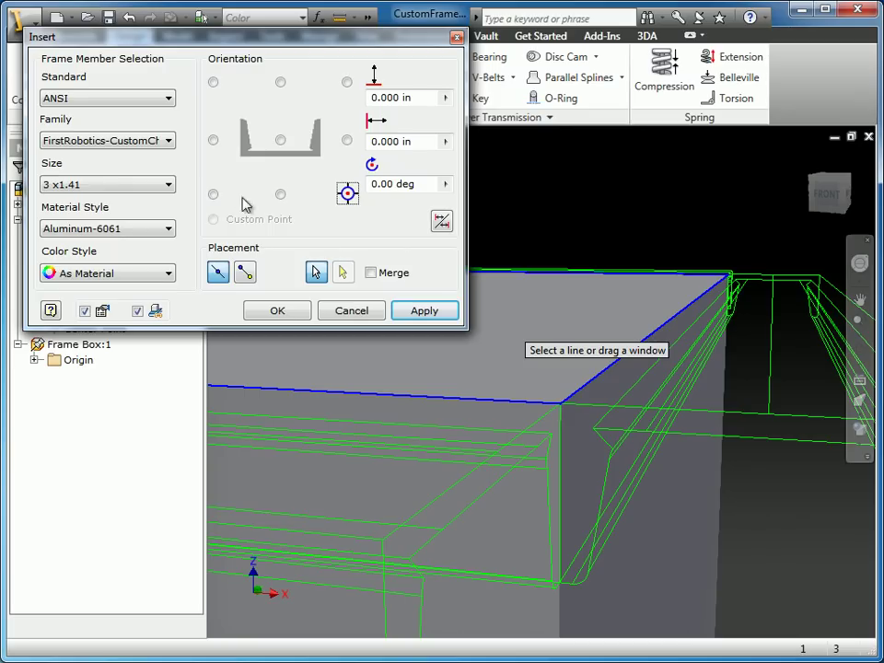
# Anchor the top members at the profile's lower-left corner and create them in the new frame Frame0001.iam with the default file names
pyautogui.click(214, 195)
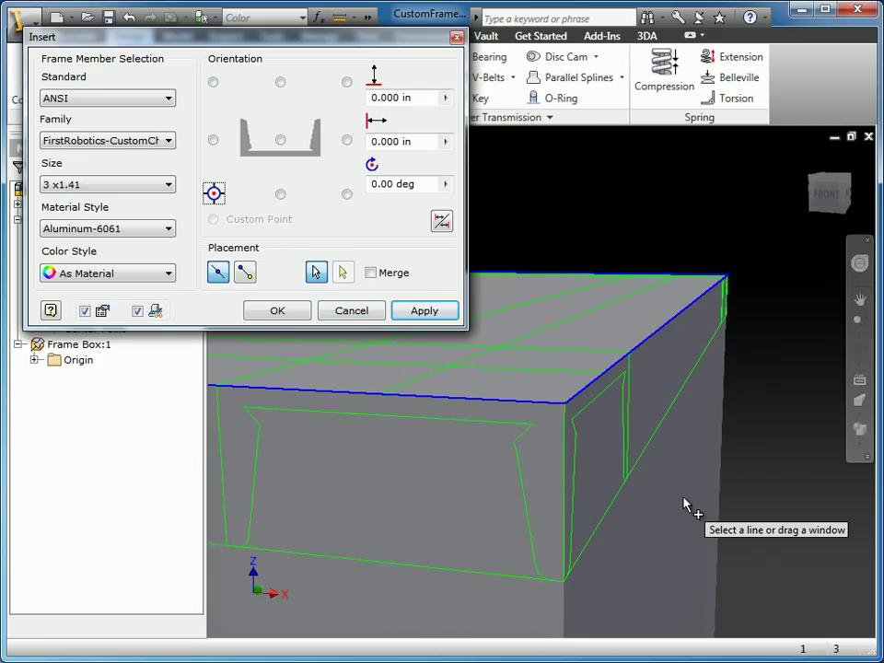
pyautogui.scroll(-3, 773, 520)
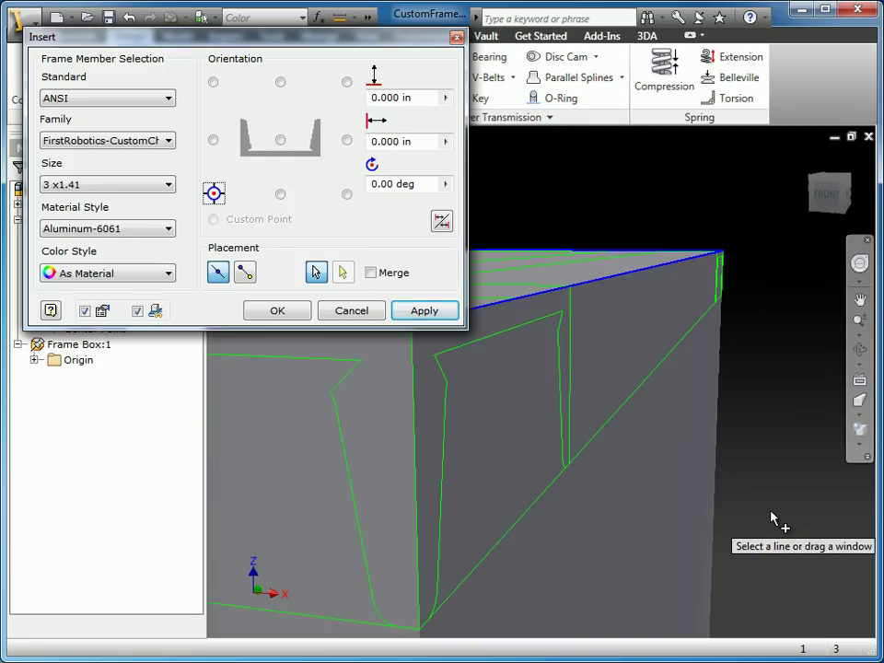
pyautogui.scroll(3, 773, 520)
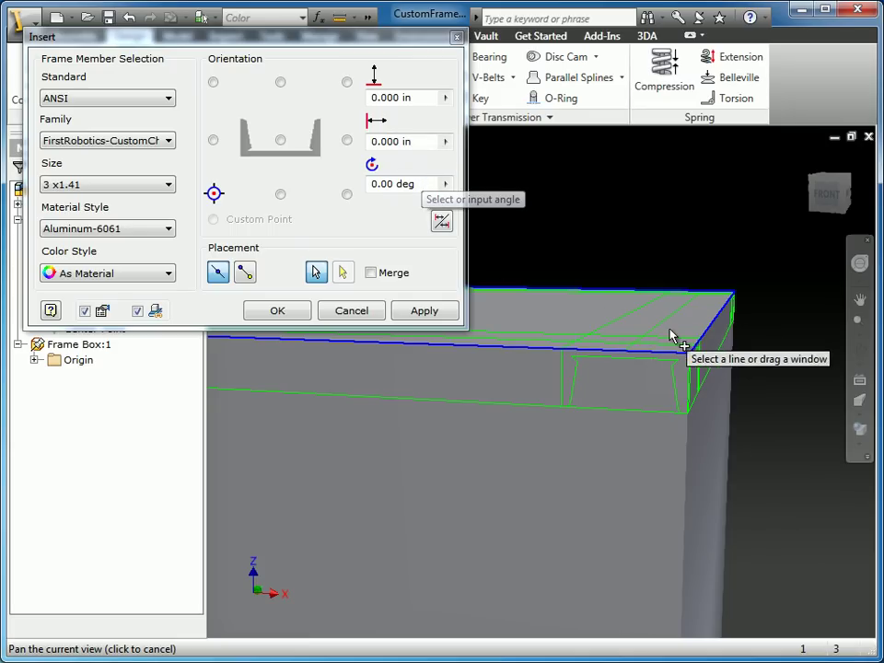
pyautogui.click(423, 312)
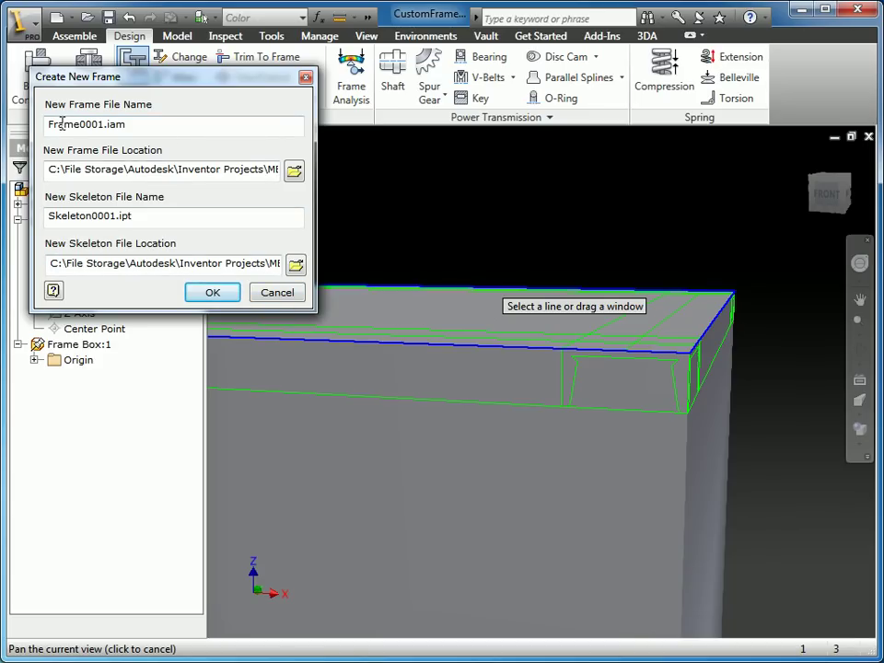
pyautogui.click(213, 292)
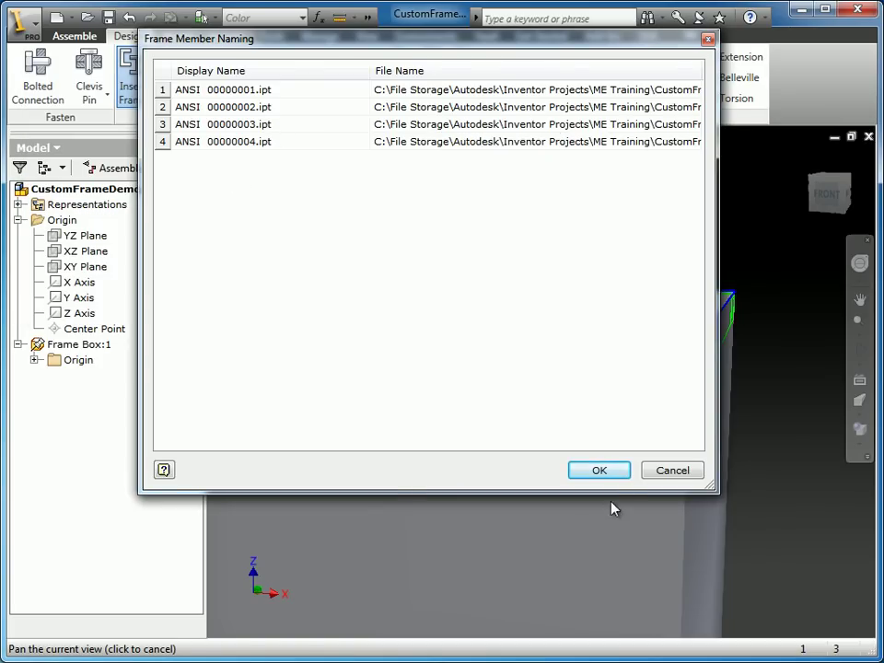
pyautogui.click(600, 471)
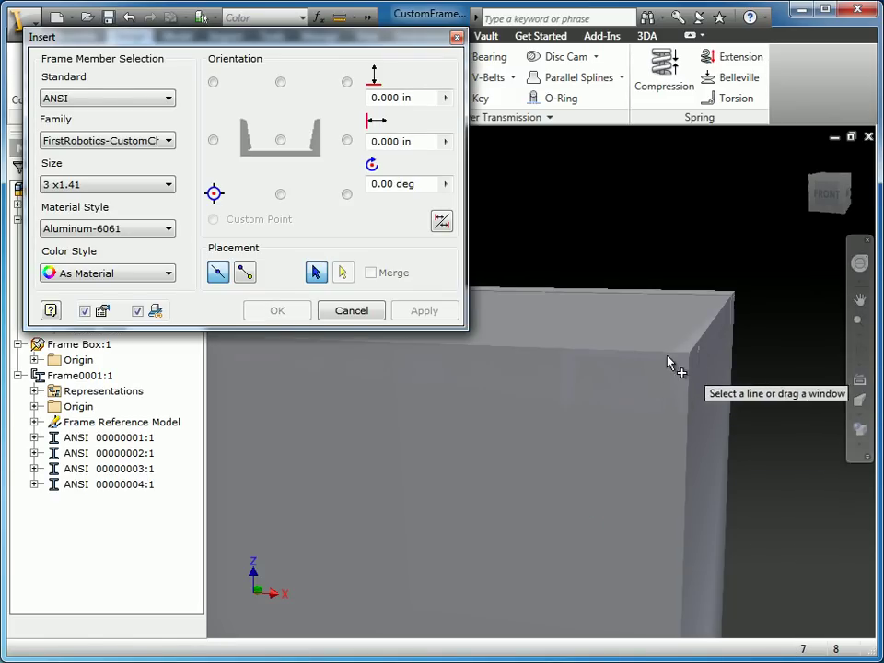
# Display the model shaded with edges and select the four bottom edges of the cube for the next channel members
pyautogui.click(861, 429)
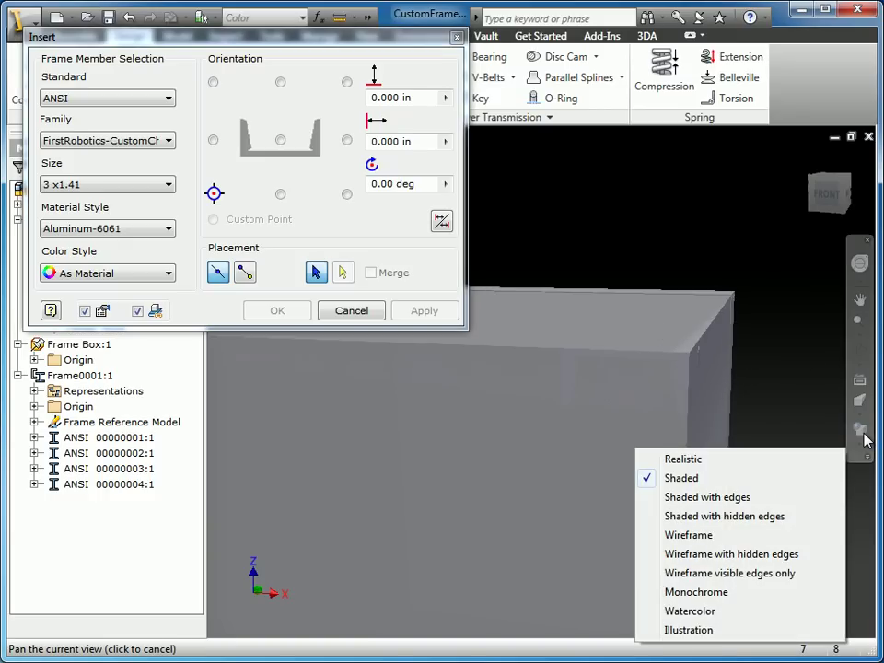
pyautogui.click(687, 499)
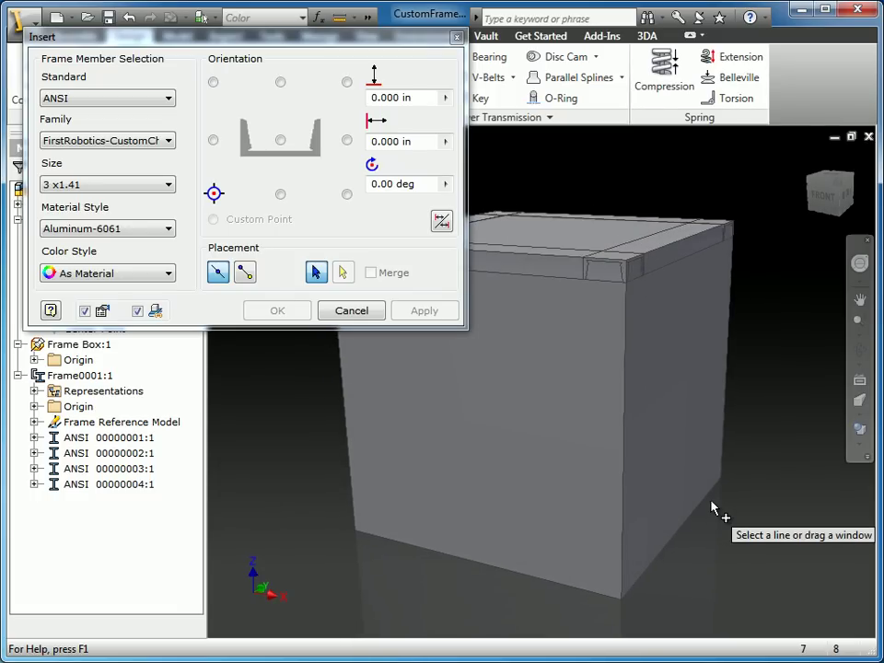
pyautogui.click(370, 530)
pyautogui.click(392, 545)
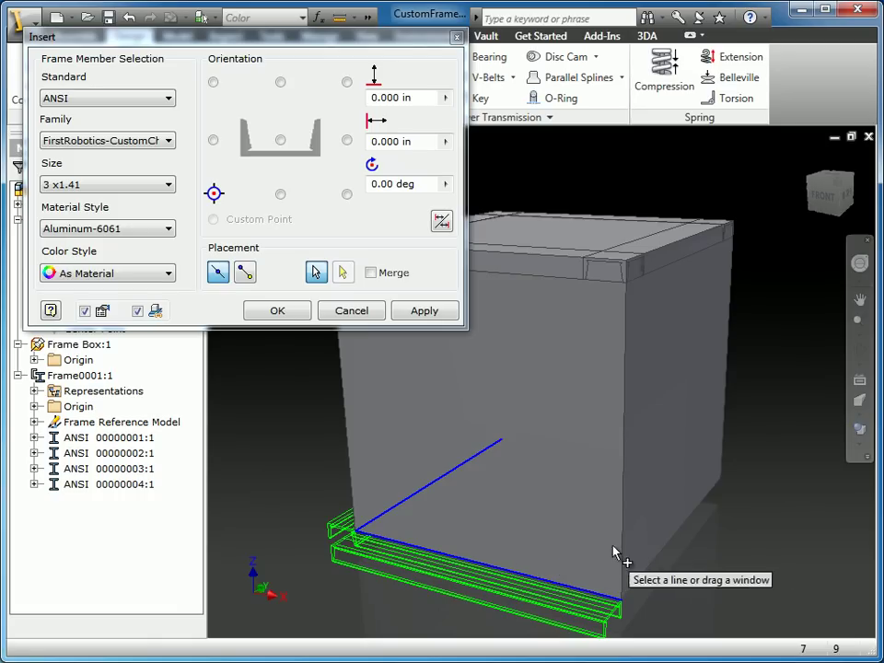
pyautogui.click(669, 543)
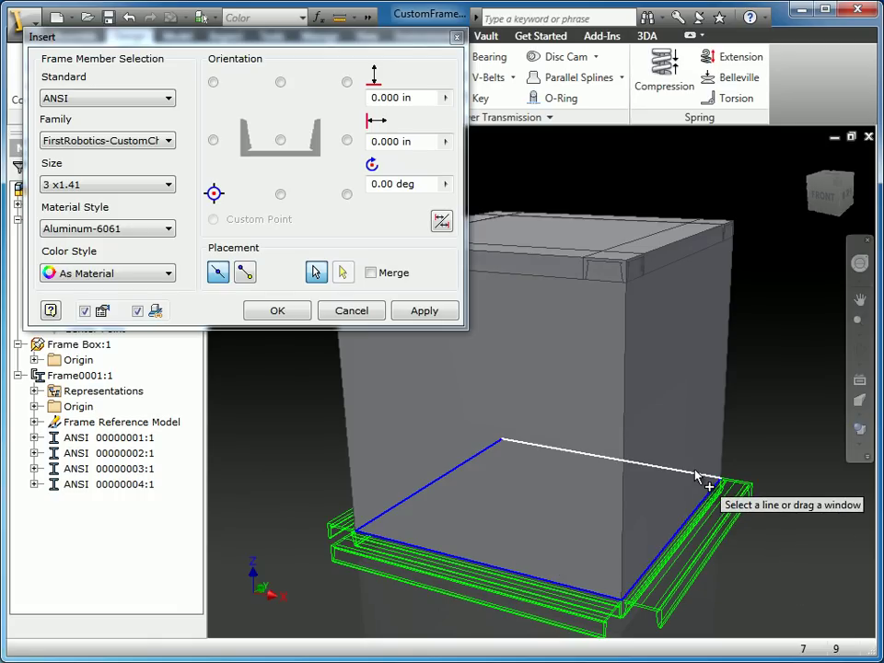
pyautogui.click(703, 479)
# Set the rotation of the bottom channel members to 180 degrees and check the preview at the cube's lower edges
pyautogui.keyDown('shift'); pyautogui.moveTo(767, 523); pyautogui.dragTo(768, 448, button='middle'); pyautogui.keyUp('shift')
pyautogui.scroll(5, 812, 563)
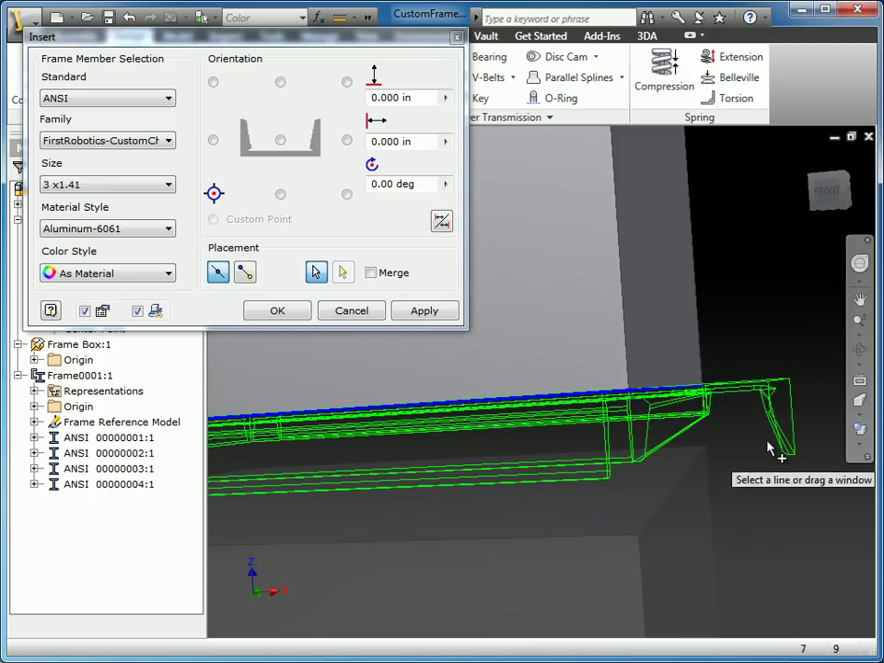
pyautogui.click(420, 185)
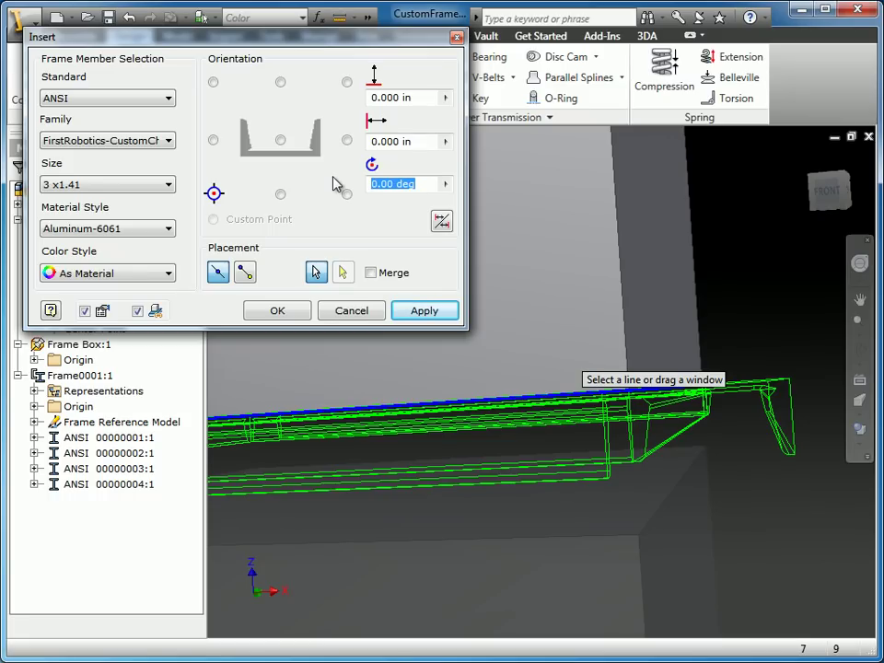
pyautogui.write('180')
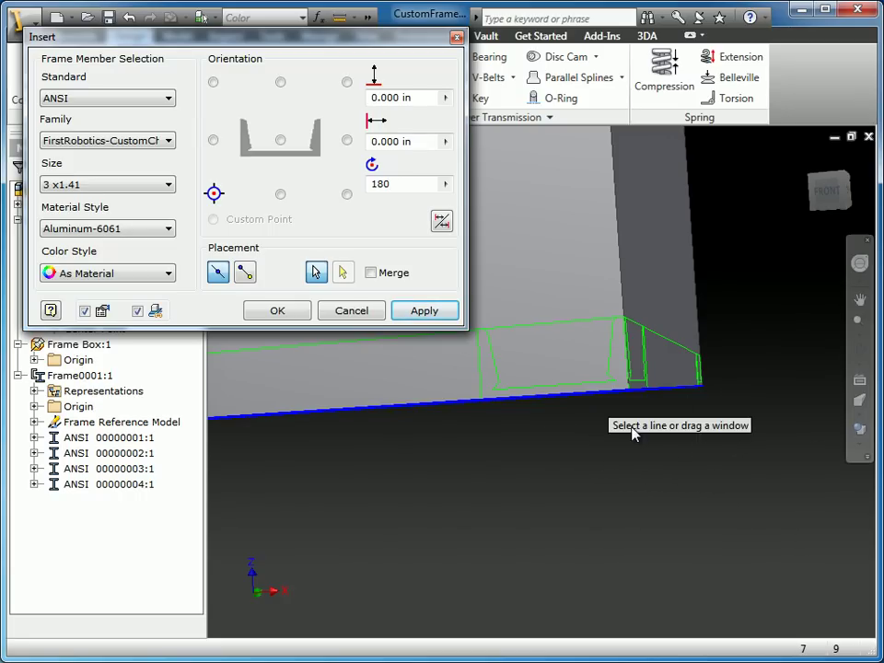
pyautogui.scroll(5, 693, 475)
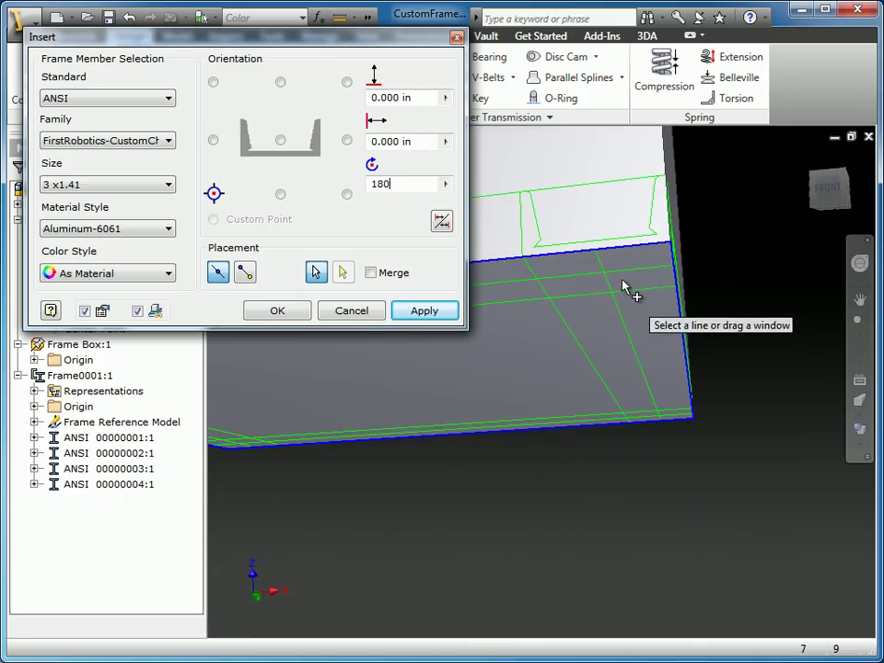
pyautogui.scroll(-3, 644, 425)
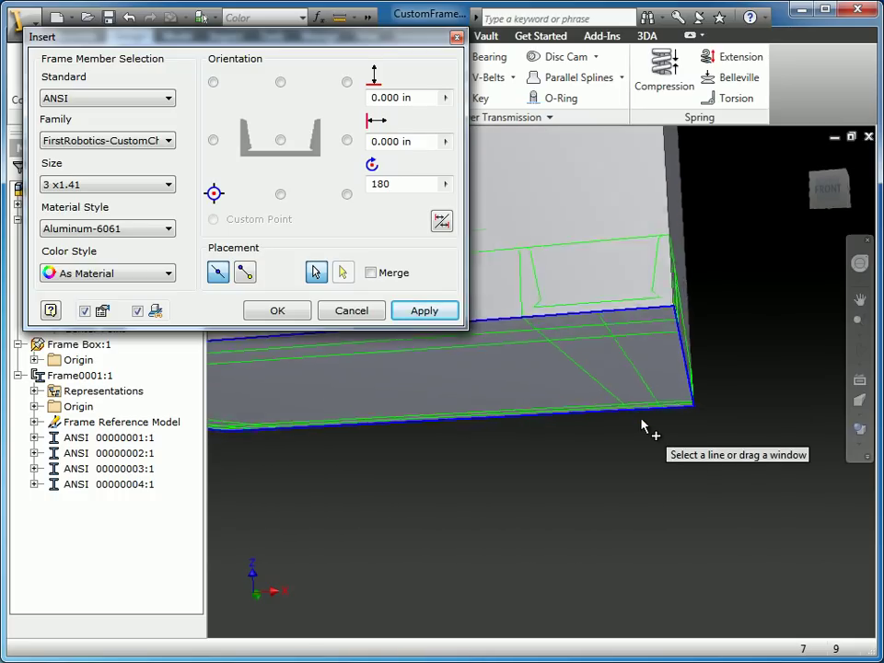
pyautogui.scroll(-1, 644, 425)
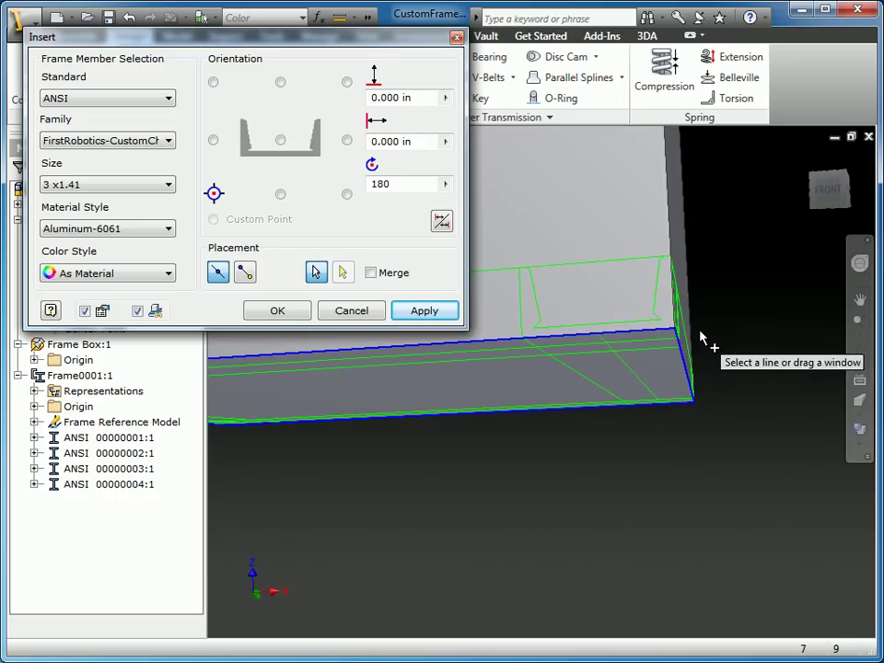
pyautogui.scroll(3, 711, 343)
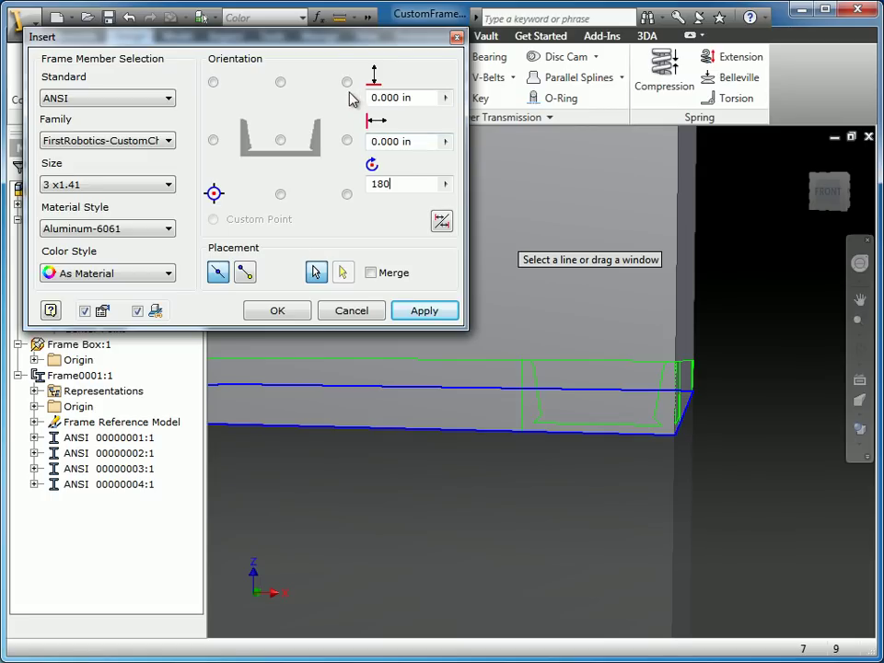
# Compare other profile anchor corners, return to the lower-left one, and create the four bottom members with the default file names
pyautogui.click(346, 82)
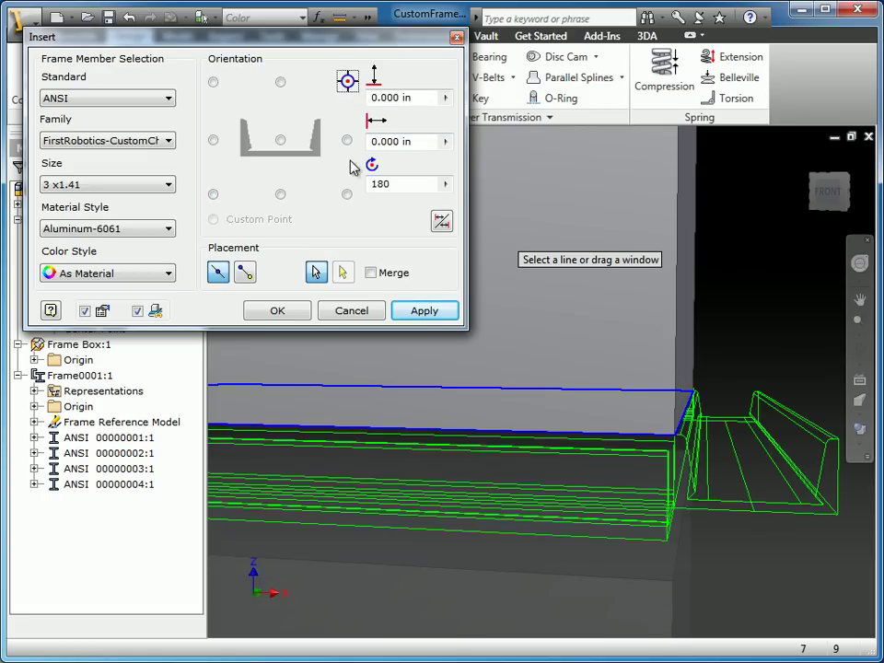
pyautogui.click(347, 193)
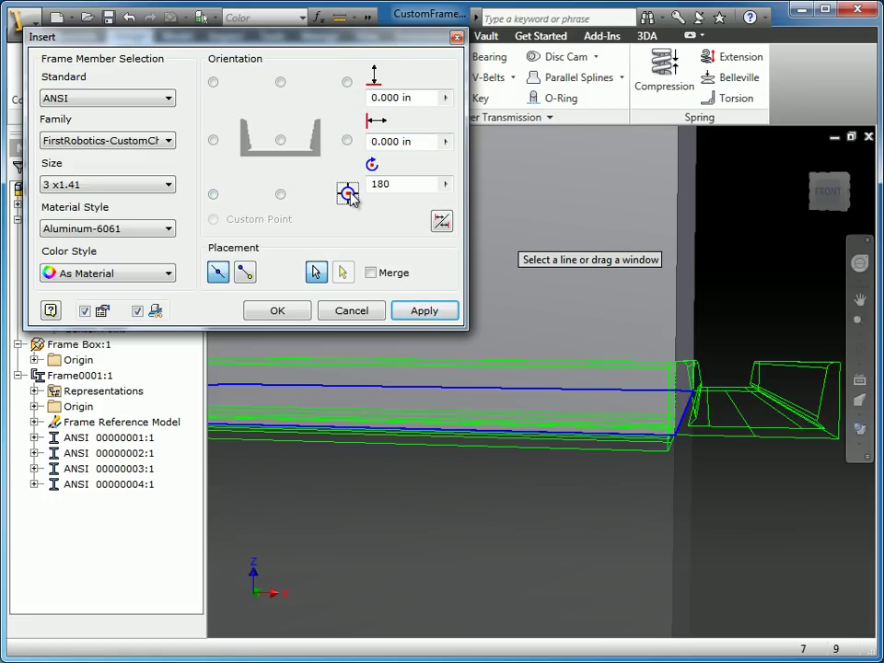
pyautogui.click(214, 195)
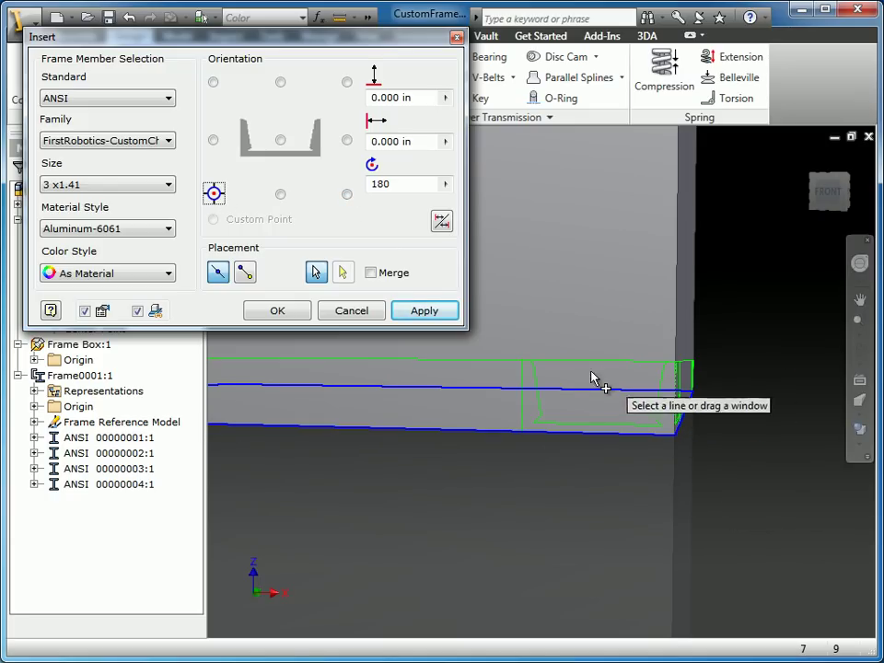
pyautogui.click(405, 312)
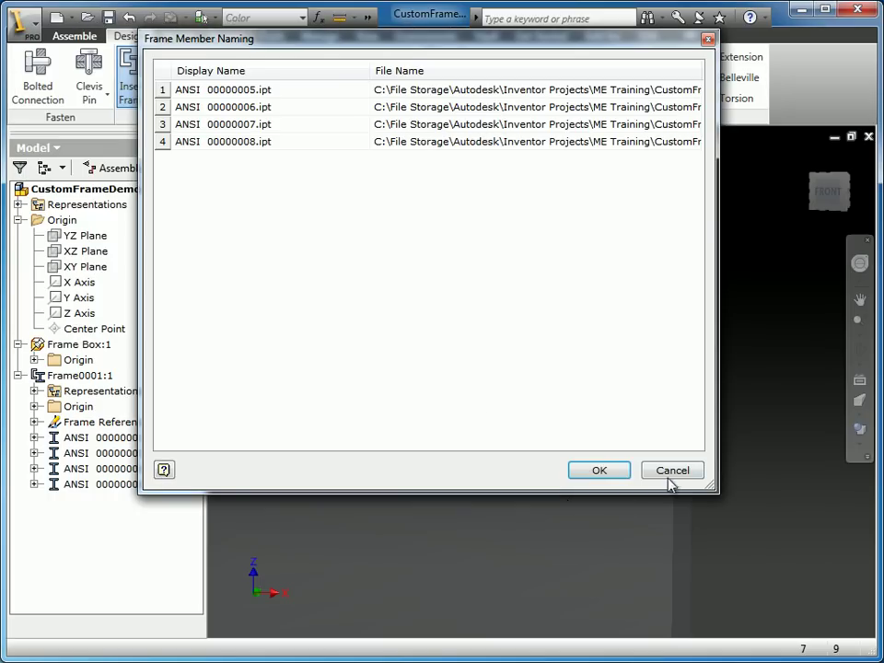
pyautogui.click(622, 473)
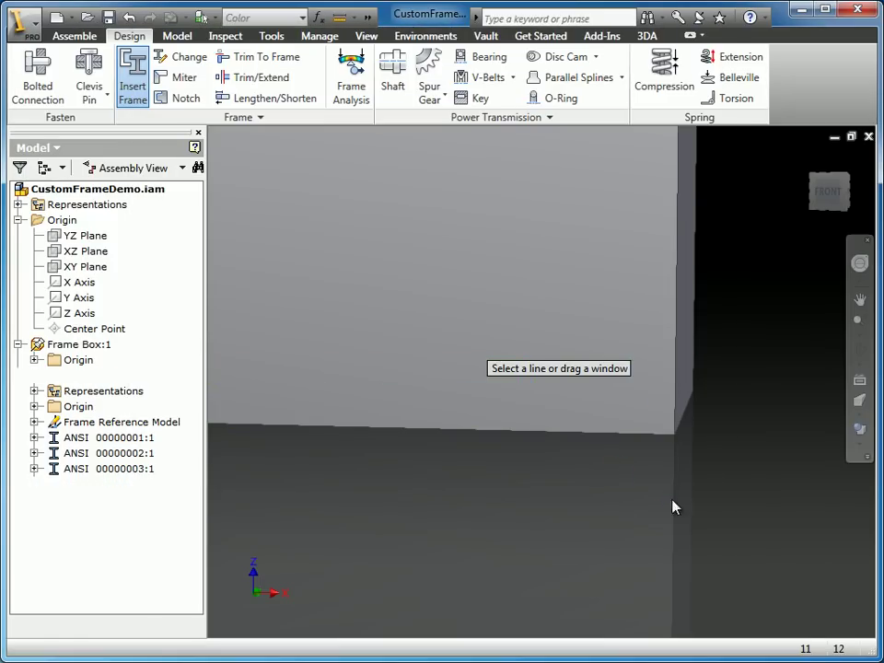
pyautogui.keyDown('shift'); pyautogui.moveTo(652, 497); pyautogui.dragTo(620, 456, button='middle'); pyautogui.keyUp('shift')
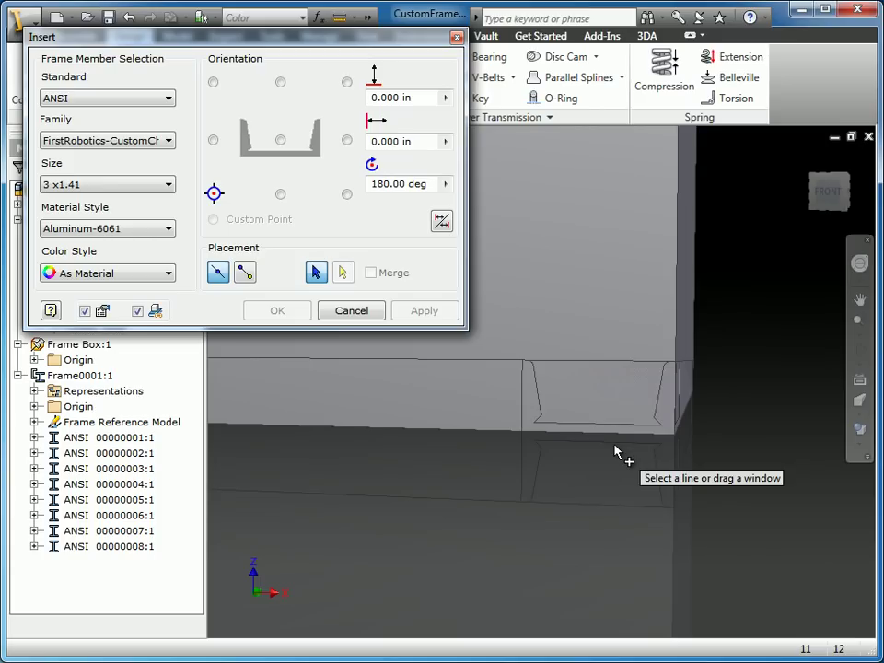
pyautogui.press('F6')
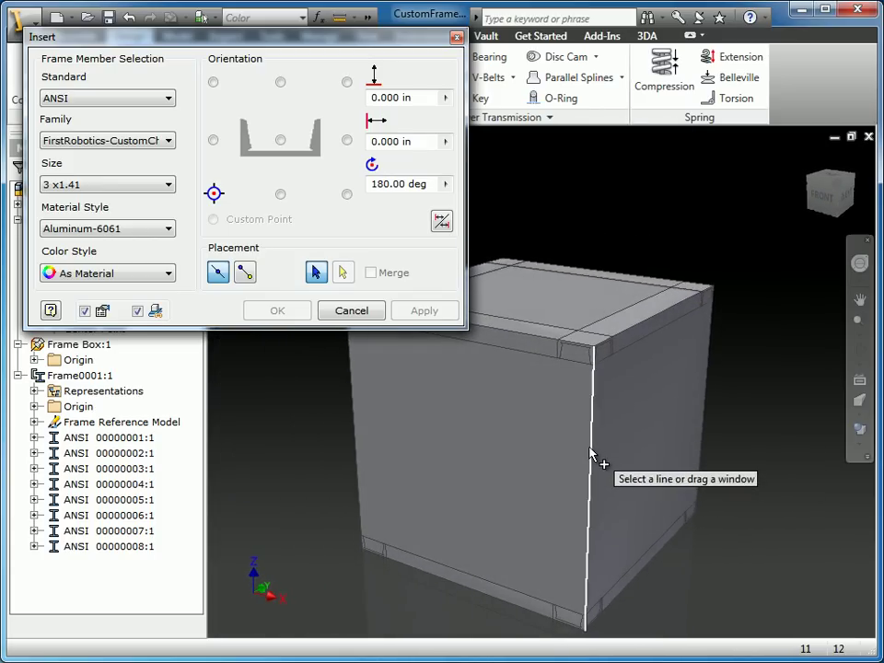
# Leave frame member insertion and turn off the visibility of the Frame Box skeleton so only the channel members show
pyautogui.click(348, 312)
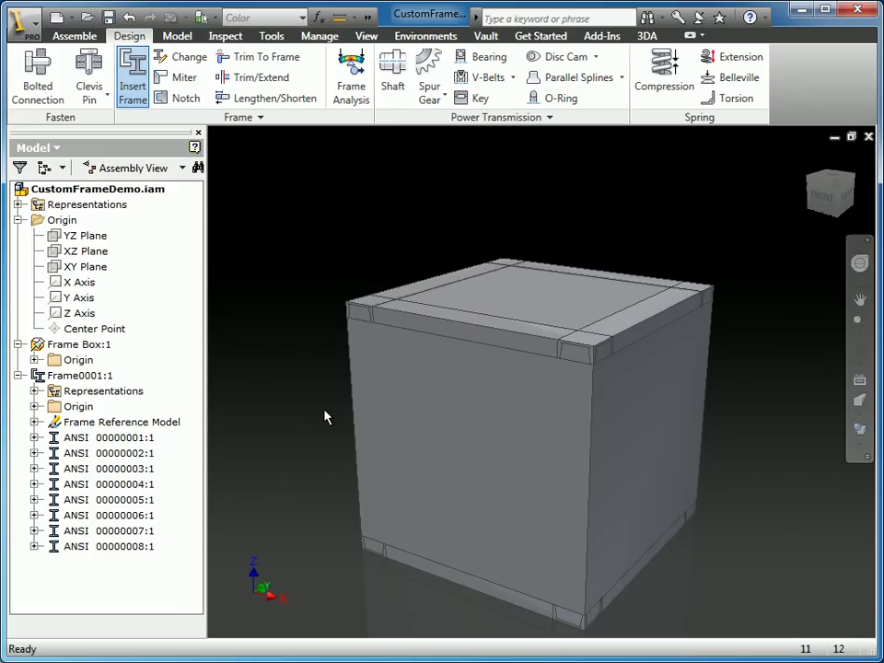
pyautogui.rightClick(451, 418)
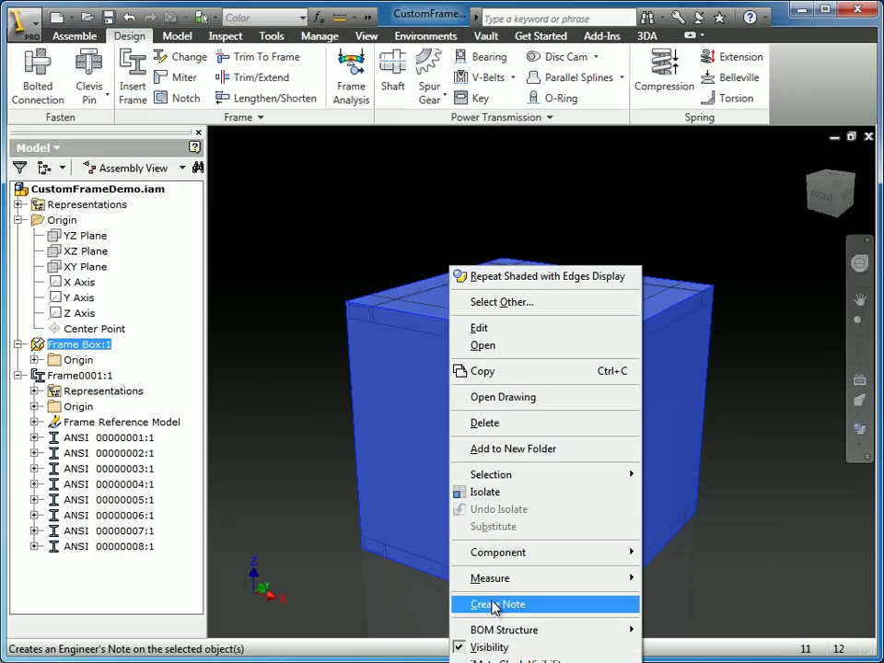
pyautogui.click(403, 443)
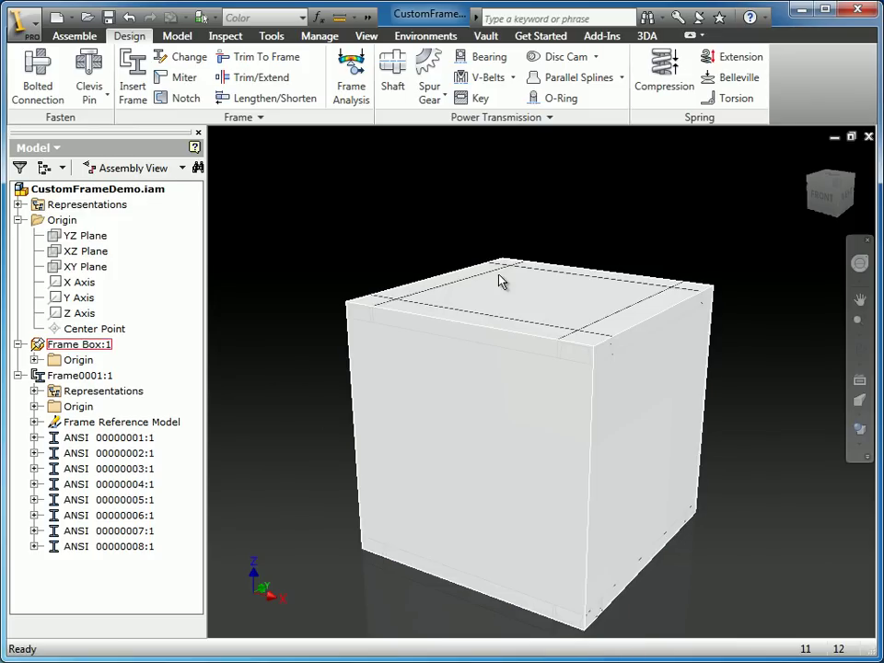
pyautogui.rightClick(513, 276)
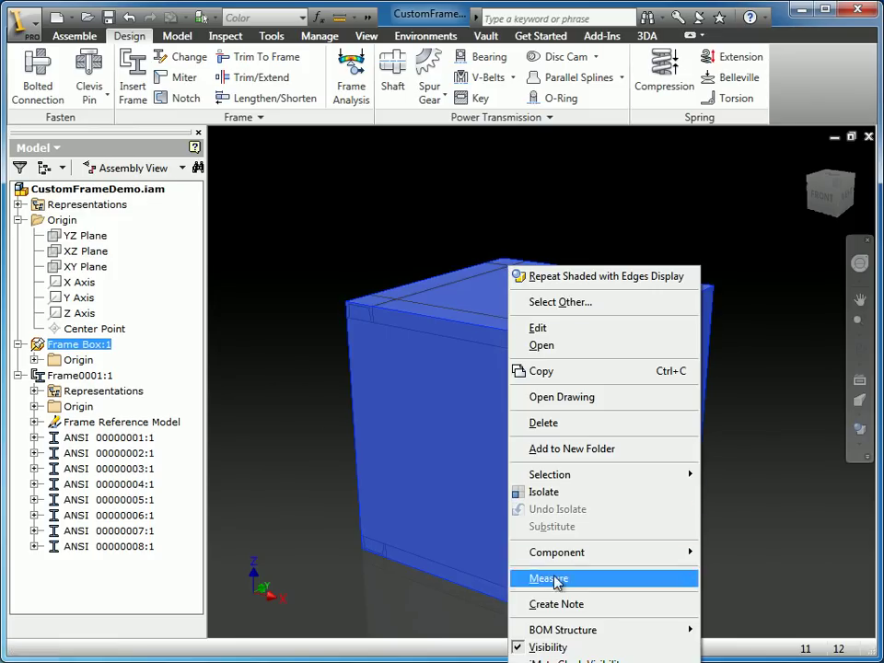
pyautogui.click(550, 648)
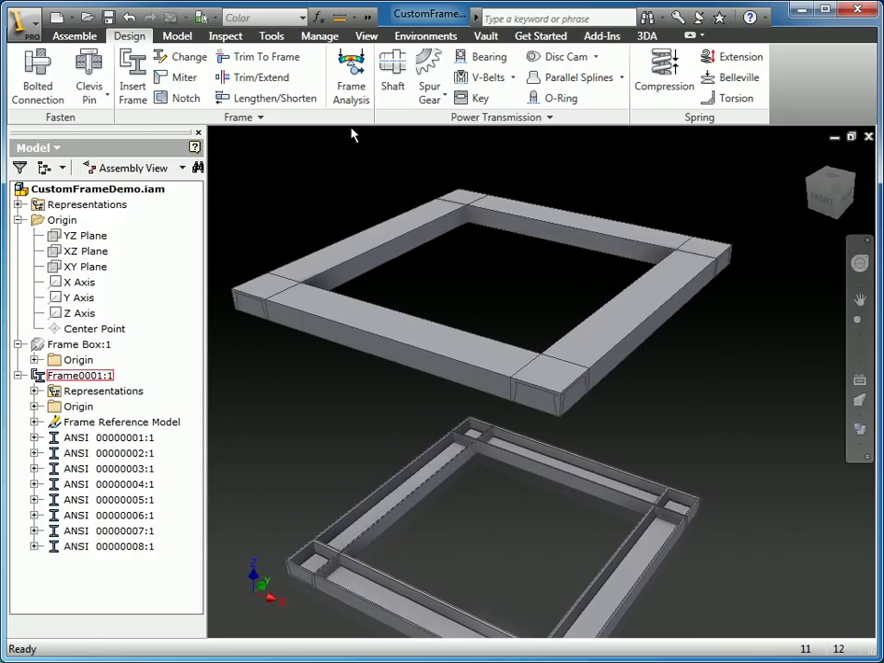
# Trim the right end of the front top channel to the inner face of the adjoining right top member with zero offset
pyautogui.click(260, 81)
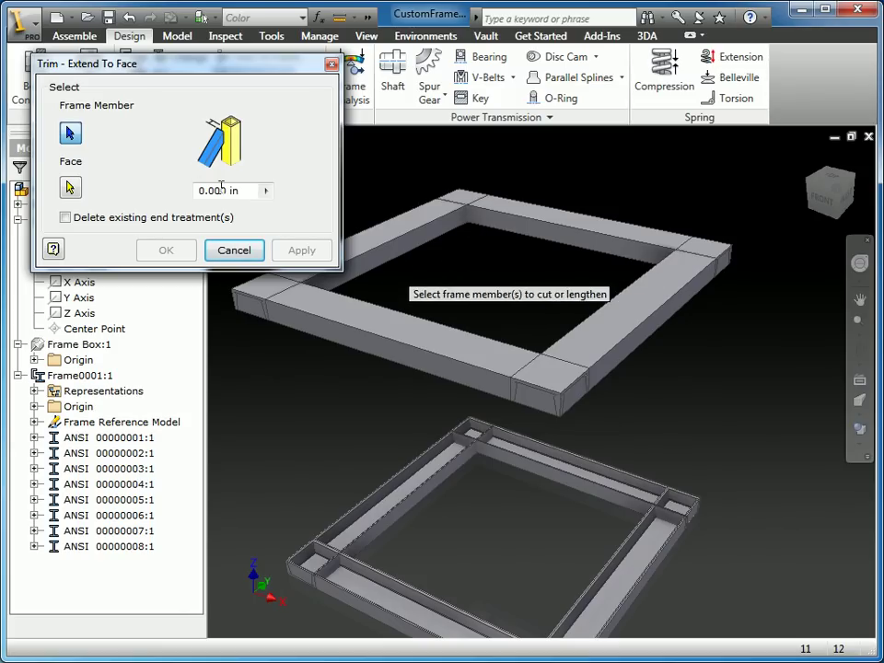
pyautogui.click(425, 340)
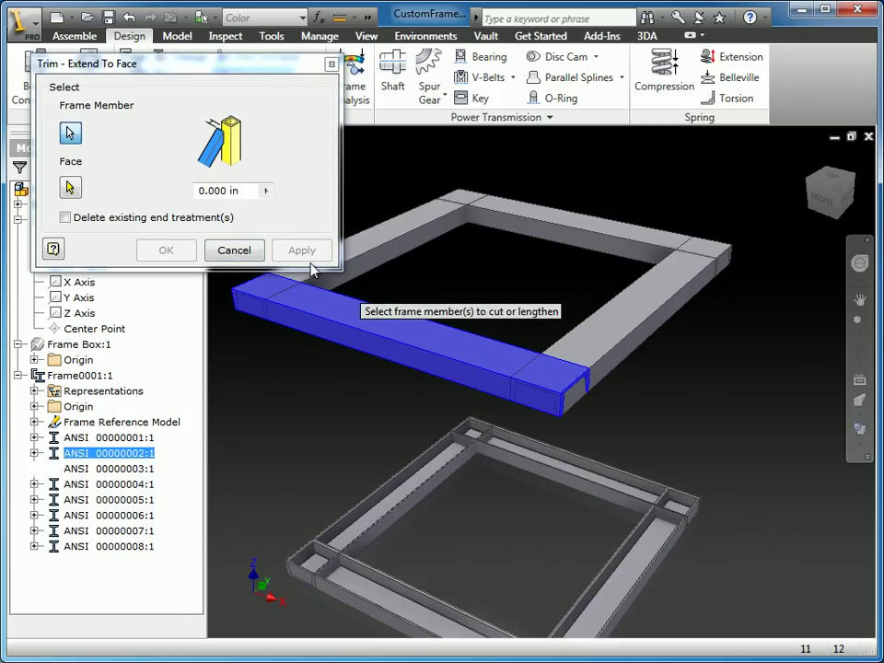
pyautogui.click(72, 189)
pyautogui.keyDown('shift'); pyautogui.moveTo(509, 233); pyautogui.dragTo(695, 292, button='middle'); pyautogui.keyUp('shift')
pyautogui.click(691, 293)
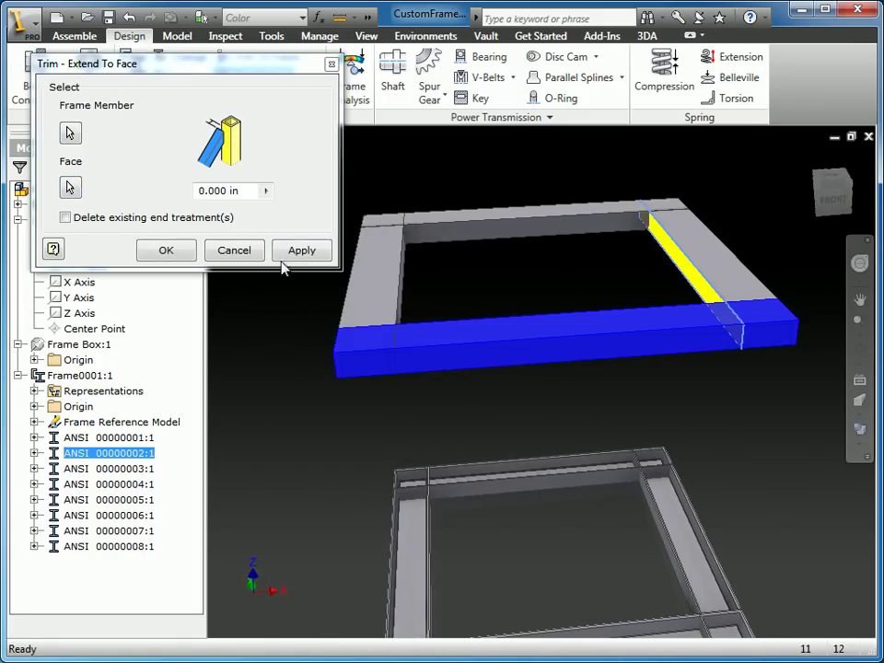
pyautogui.click(297, 251)
# Trim the left end of the front top channel to the inner face of the left top member and finish trimming
pyautogui.keyDown('shift'); pyautogui.moveTo(725, 346); pyautogui.dragTo(389, 350, button='middle'); pyautogui.keyUp('shift')
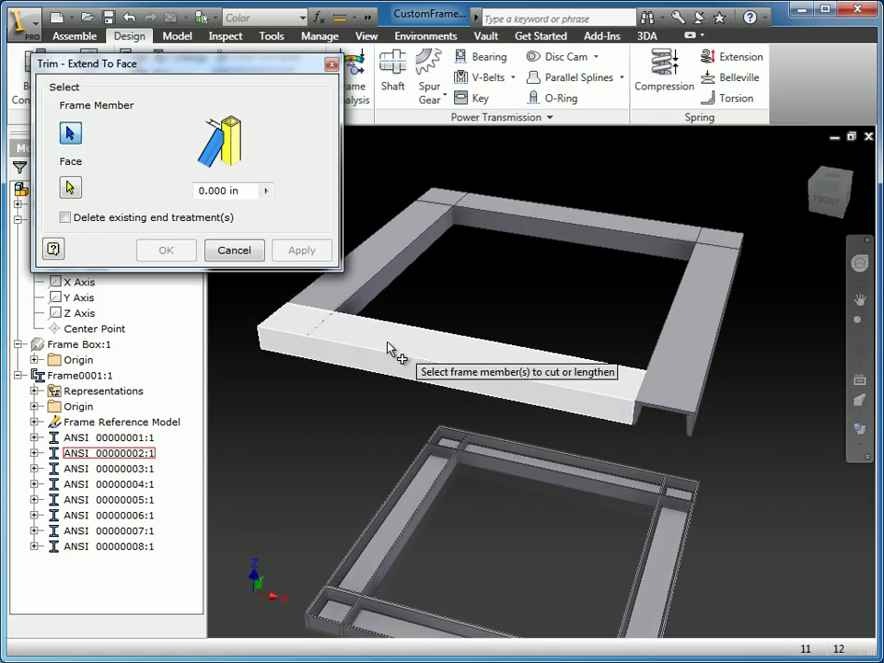
pyautogui.click(386, 345)
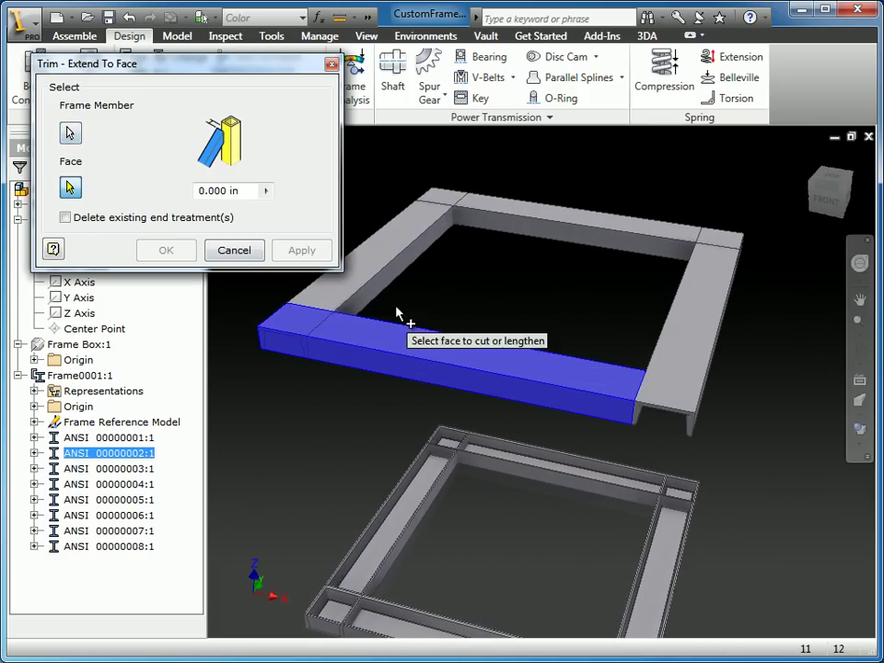
pyautogui.click(387, 301)
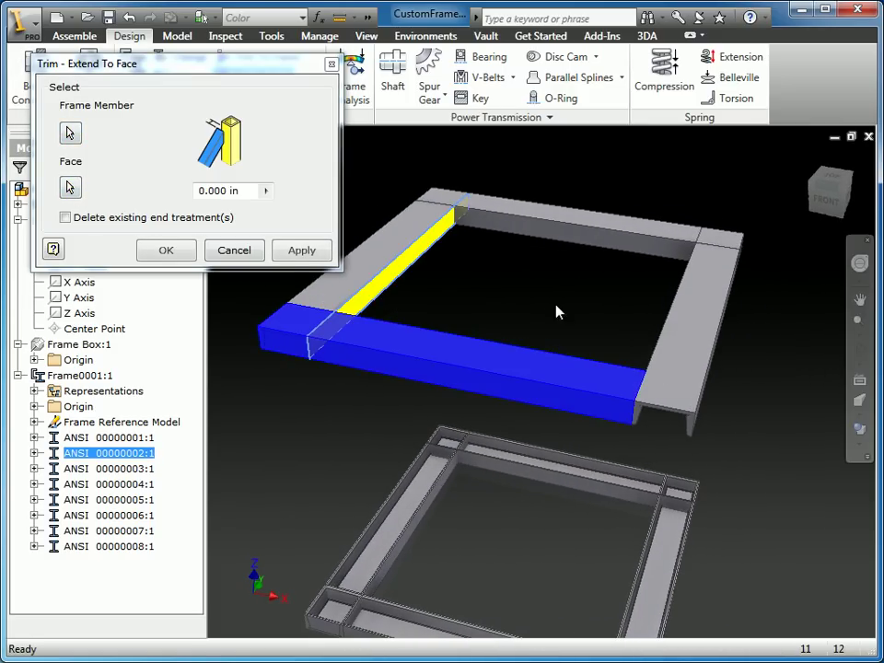
pyautogui.click(301, 251)
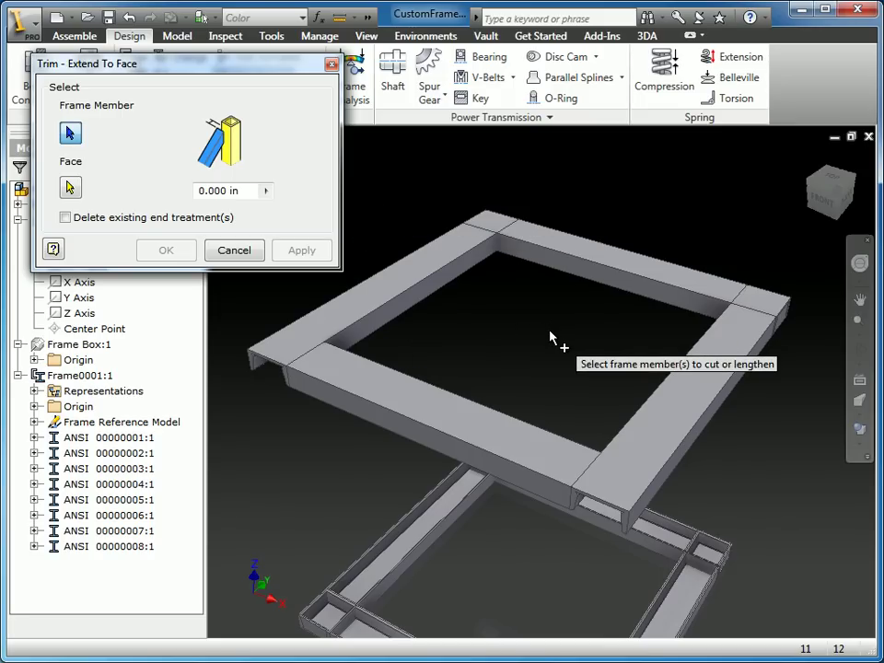
pyautogui.click(234, 257)
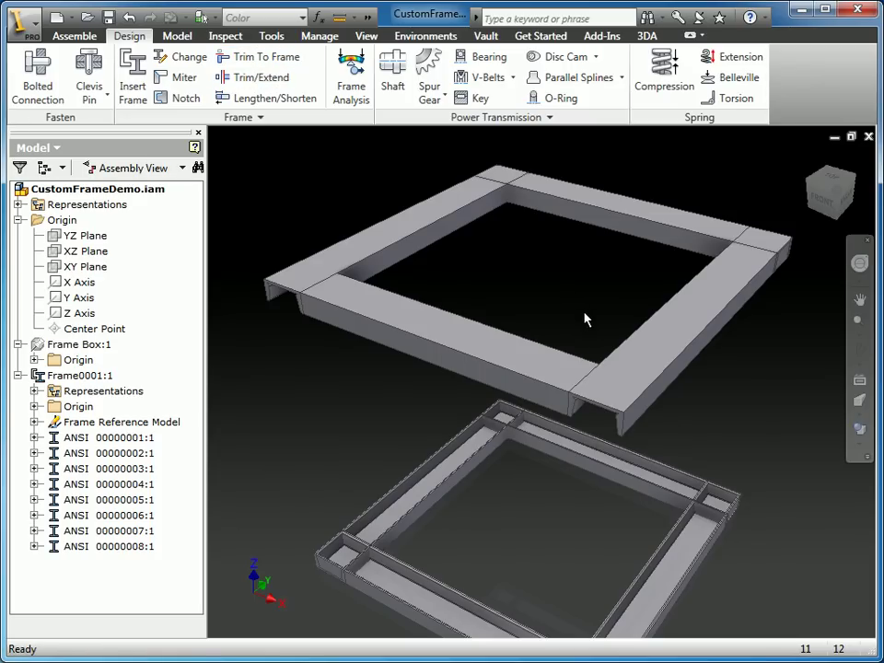
pyautogui.scroll(-2, 585, 319)
pyautogui.moveTo(584, 316); pyautogui.dragTo(570, 306, button='middle')
pyautogui.scroll(4, 562, 306)
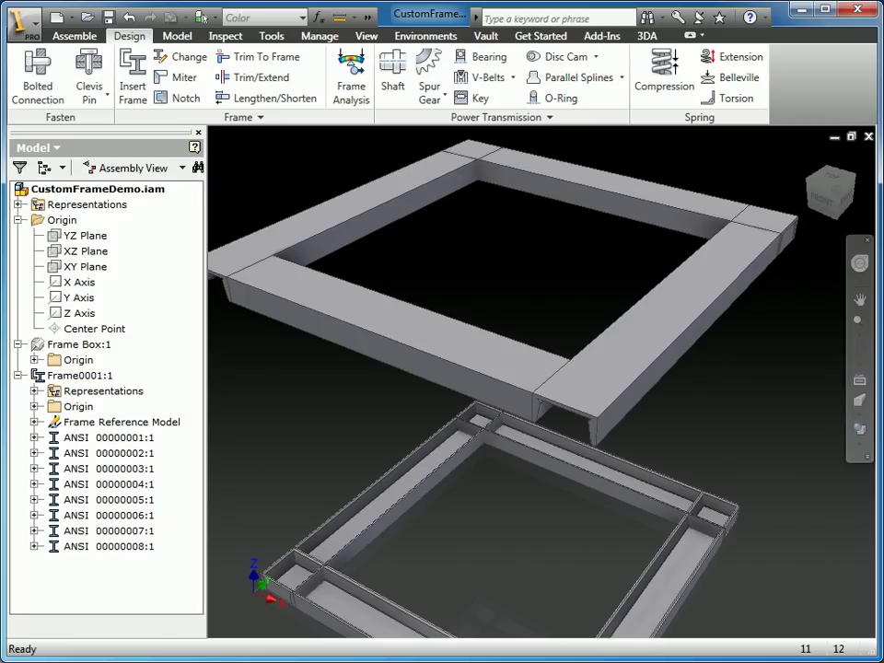
pyautogui.keyDown('shift'); pyautogui.moveTo(589, 368); pyautogui.dragTo(783, 404, button='middle'); pyautogui.keyUp('shift')
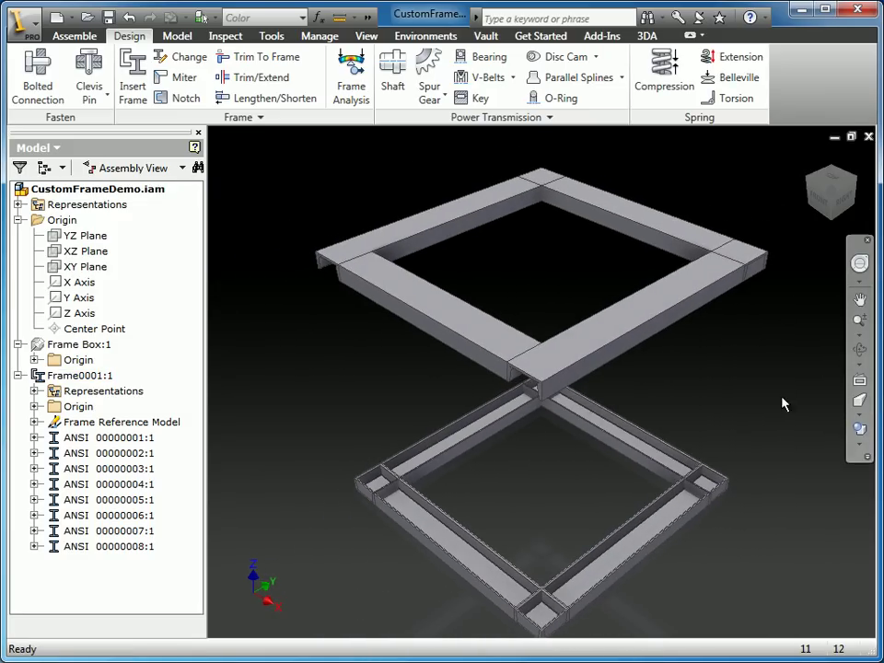
pyautogui.moveTo(758, 533); pyautogui.dragTo(710, 487, button='middle')
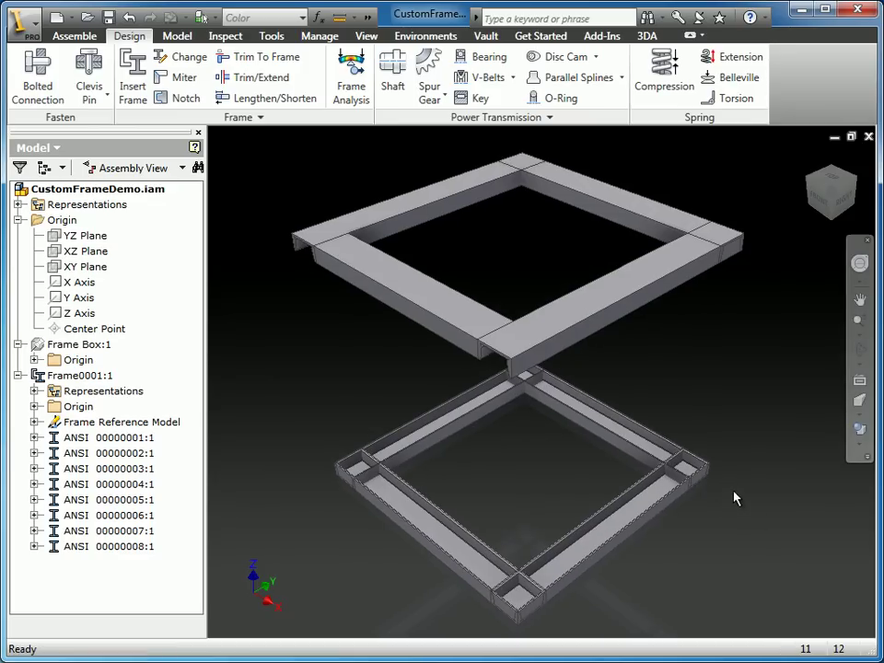